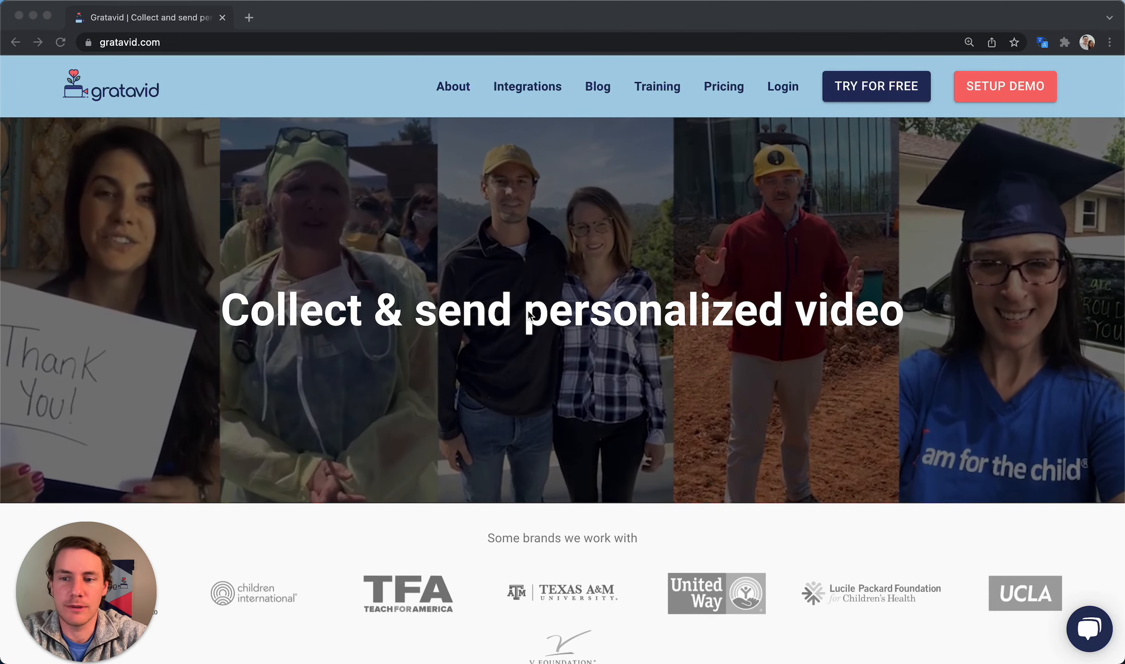
Scroll the homepage past the testimonials to the sample thank-you video section
{"action": "scroll", "coordinate": [528, 313], "scroll_direction": "down", "scroll_amount": 10}
{"action": "scroll", "coordinate": [529, 314], "scroll_direction": "down", "scroll_amount": 10}
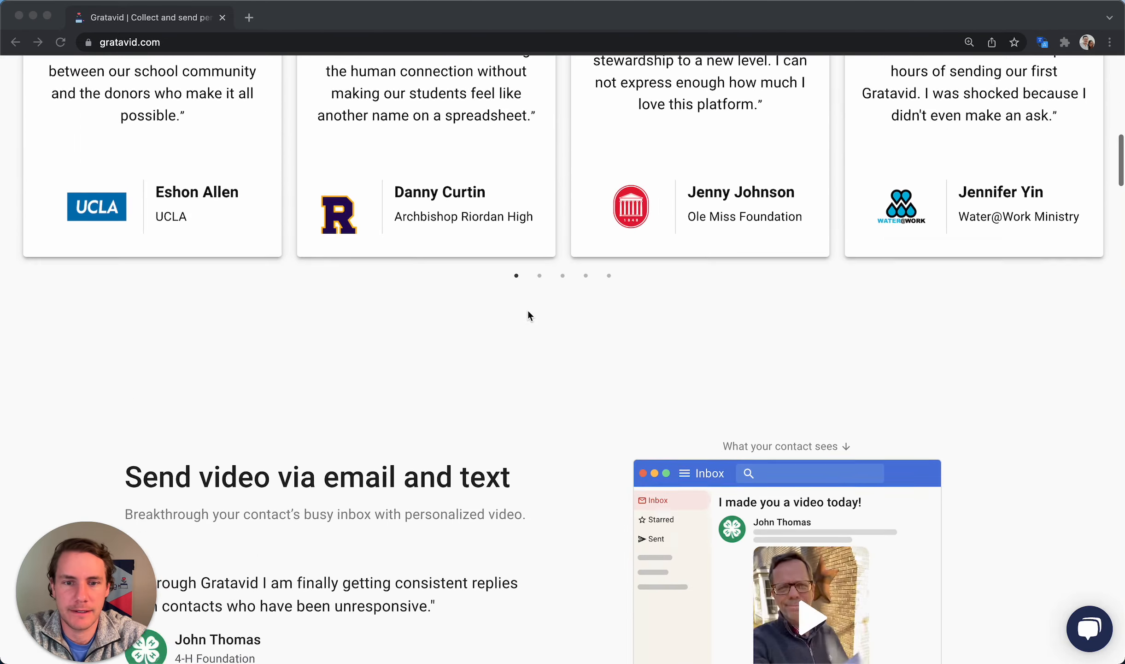
{"action": "left_click", "coordinate": [810, 396]}
{"action": "left_click", "coordinate": [811, 396]}
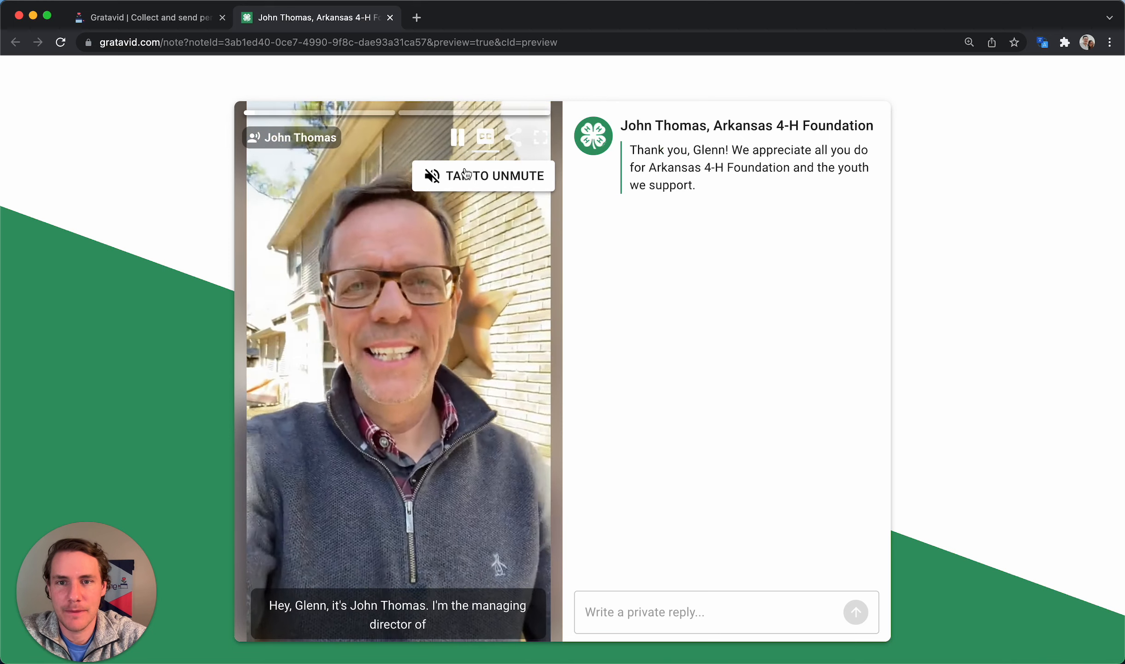
{"action": "left_click", "coordinate": [442, 175]}
{"action": "left_click", "coordinate": [429, 138]}
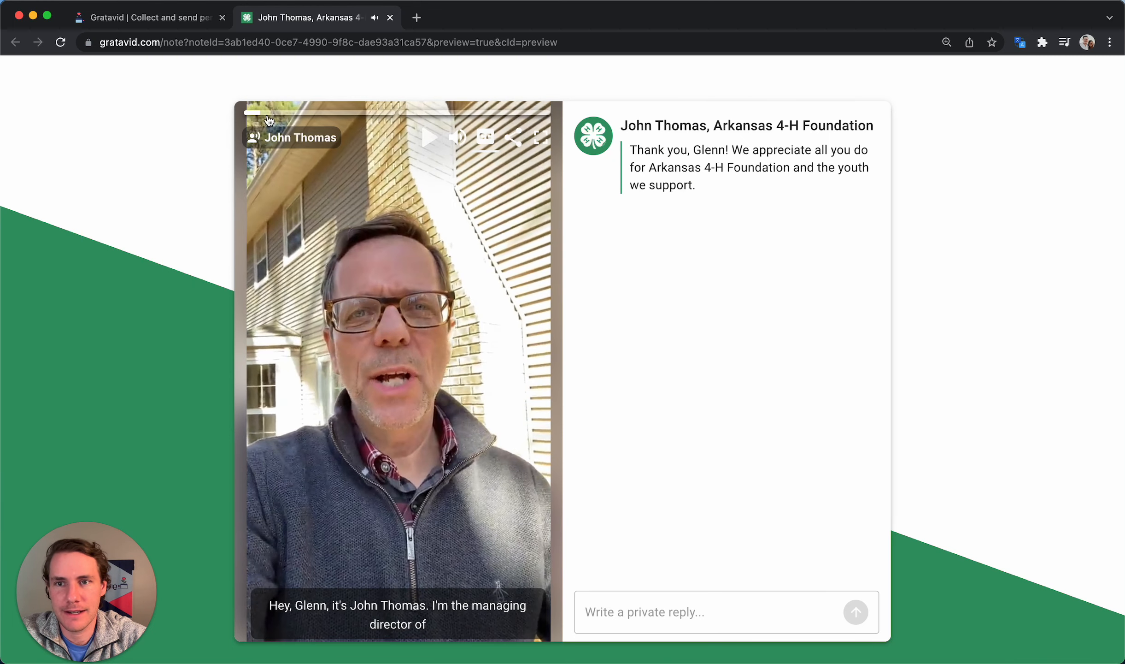
{"action": "left_click_drag", "start_coordinate": [266, 113], "coordinate": [246, 115]}
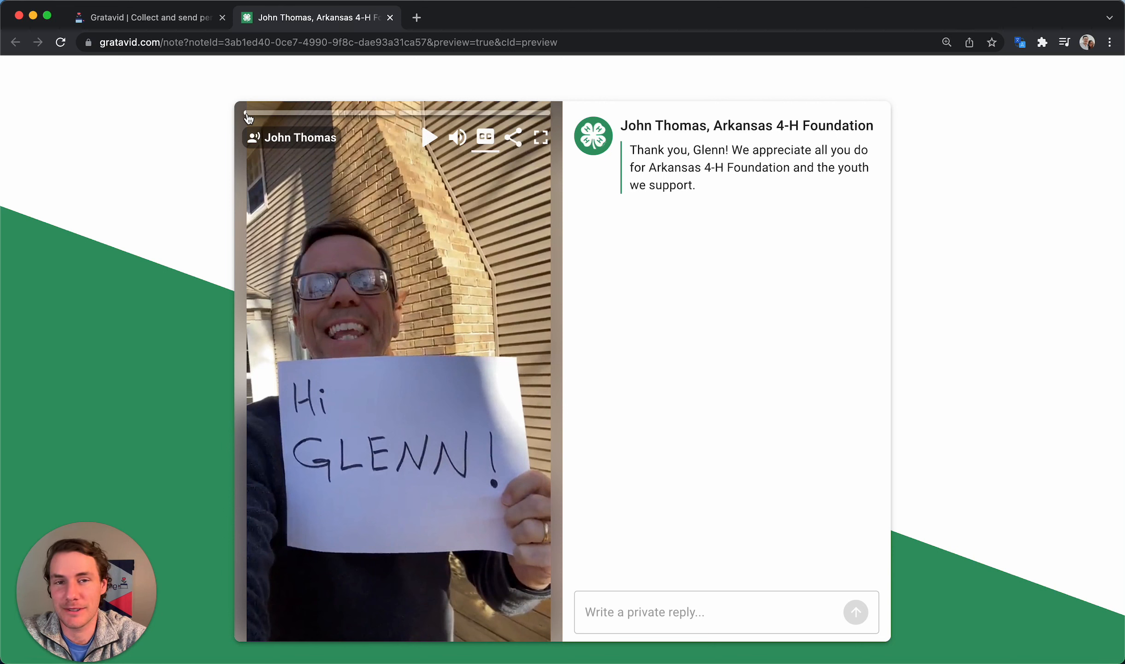
{"action": "left_click", "coordinate": [489, 254]}
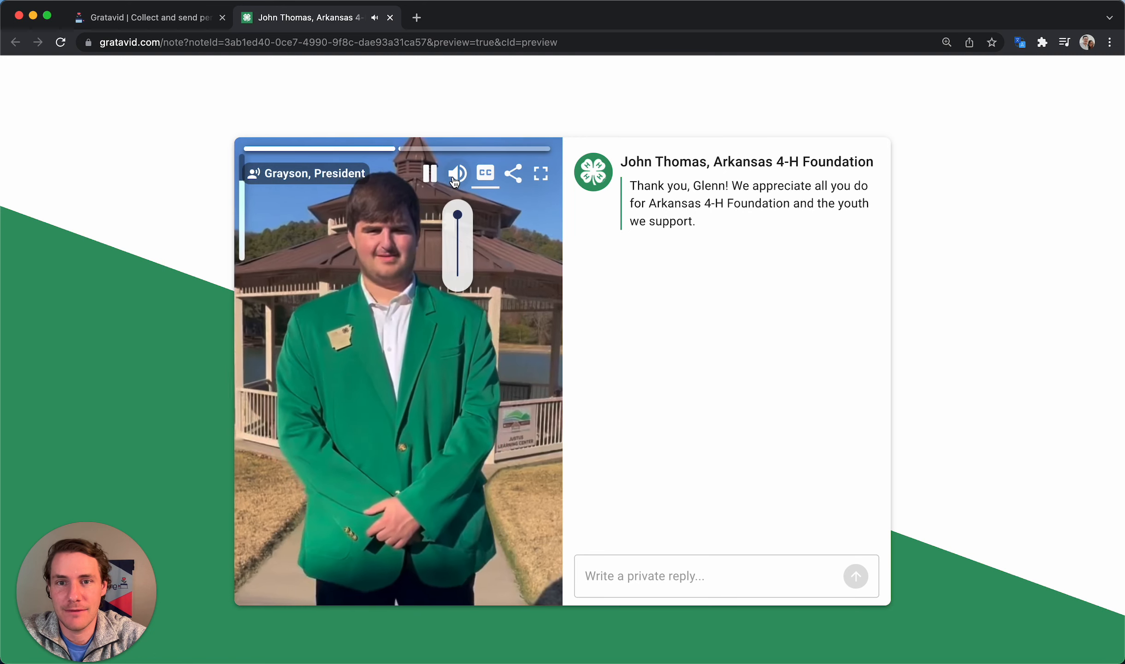
{"action": "left_click", "coordinate": [458, 173]}
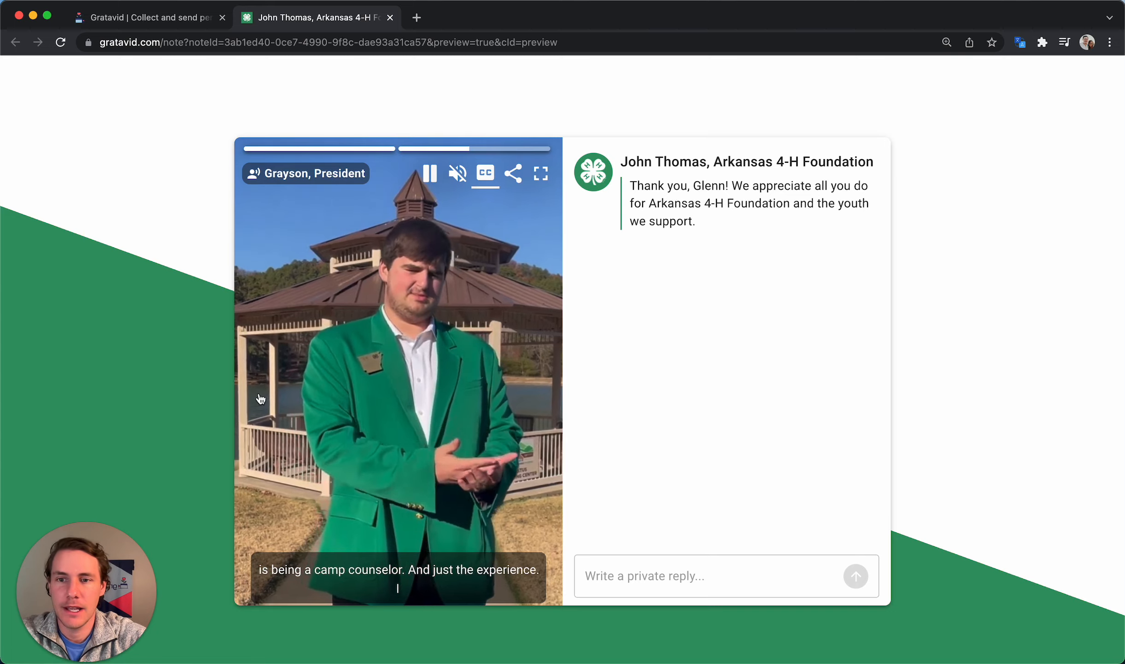
{"action": "left_click", "coordinate": [261, 399]}
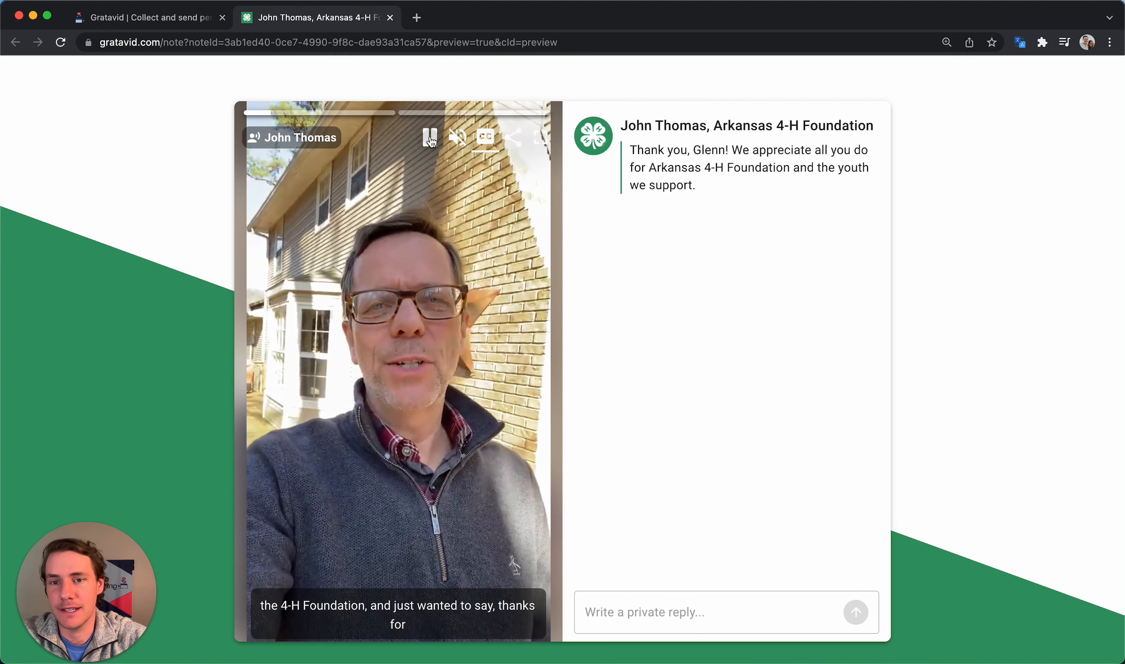
{"action": "left_click", "coordinate": [430, 138]}
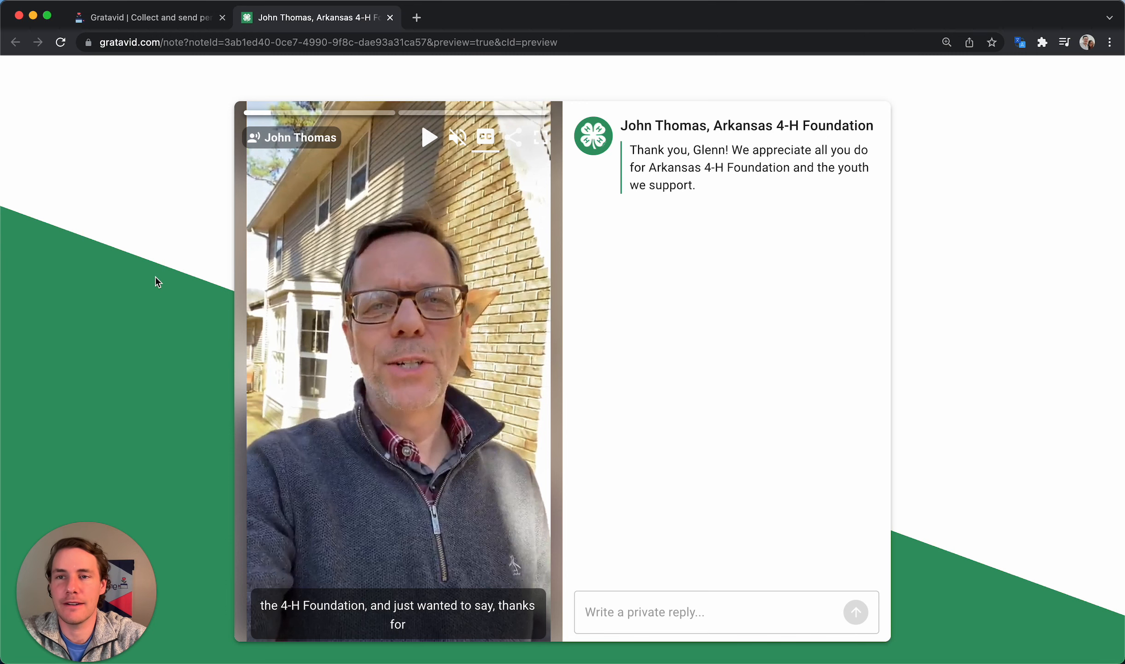
{"action": "left_click", "coordinate": [391, 18]}
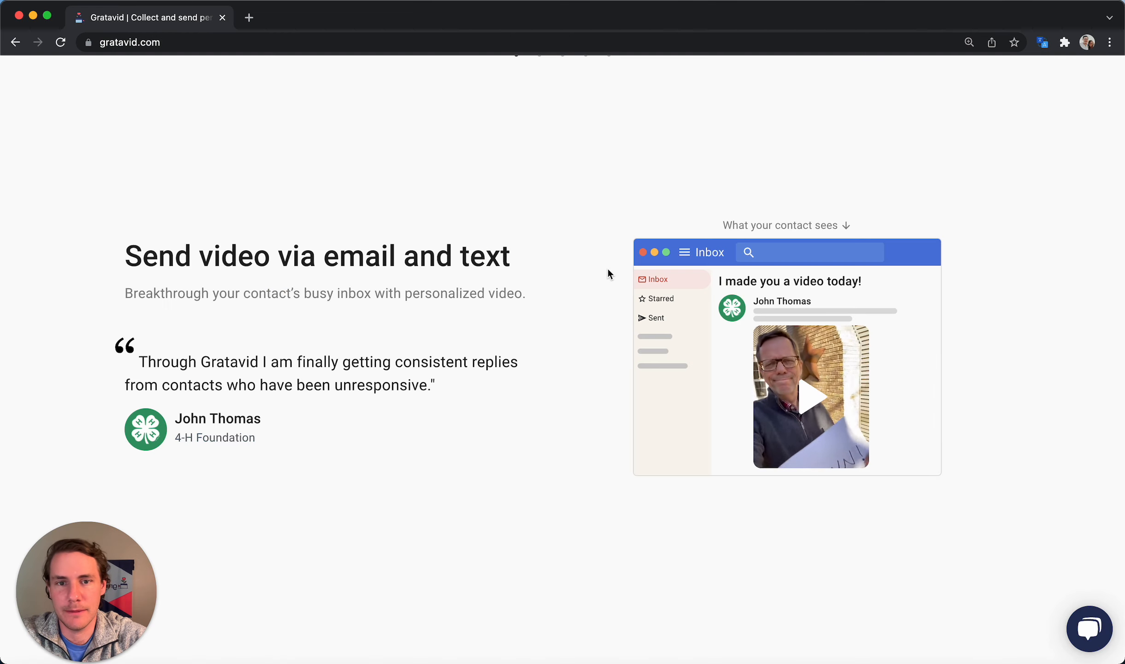
Log in to Gratavid to reach the Task List showing the '$1,500 donation' task
{"action": "scroll", "coordinate": [607, 266], "scroll_direction": "up", "scroll_amount": 10}
{"action": "left_click", "coordinate": [789, 85]}
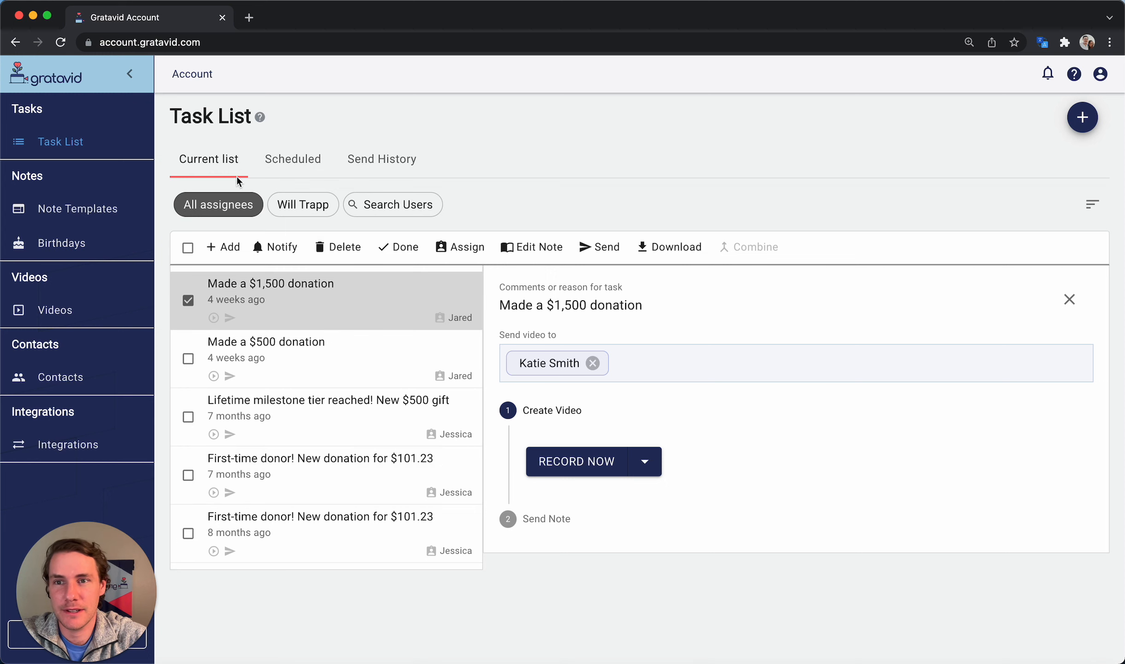
{"action": "left_click_drag", "start_coordinate": [170, 118], "coordinate": [248, 118]}
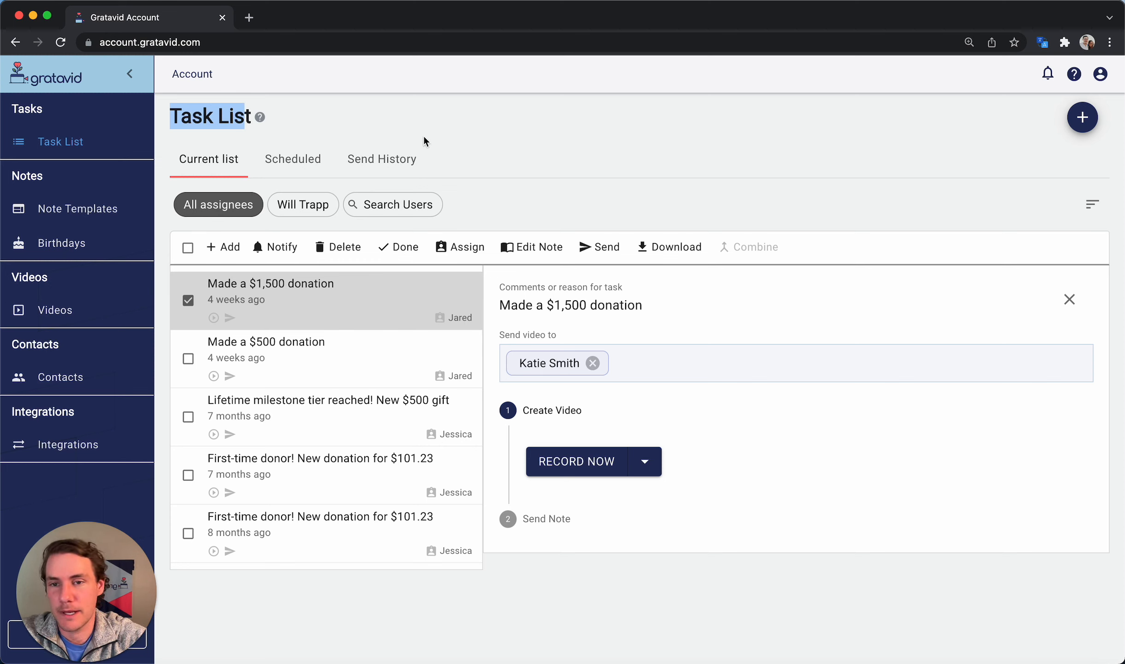
{"action": "left_click", "coordinate": [498, 590]}
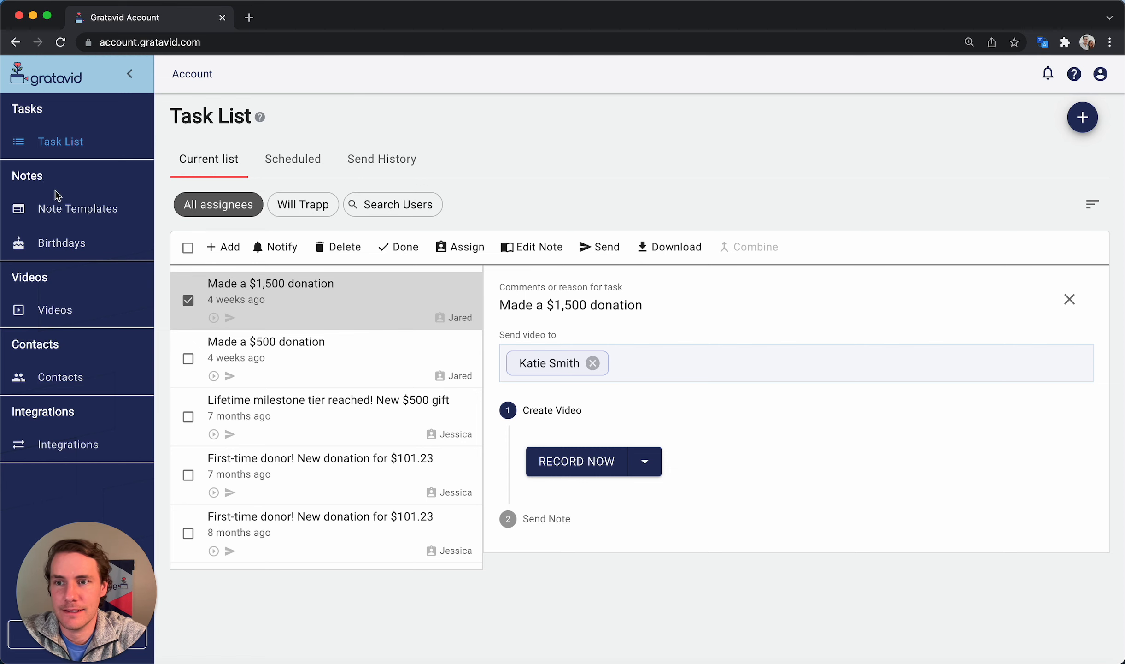
Open the 'Thank You For Donation' template from the Note Templates list
{"action": "left_click", "coordinate": [68, 210]}
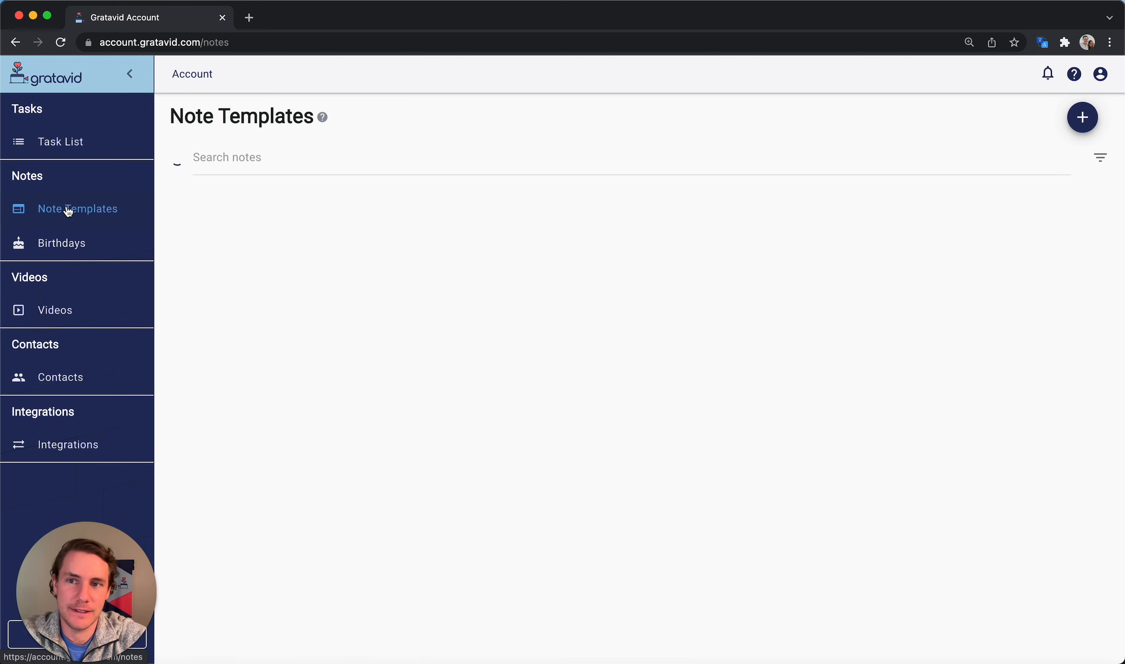
{"action": "double_click", "coordinate": [197, 112]}
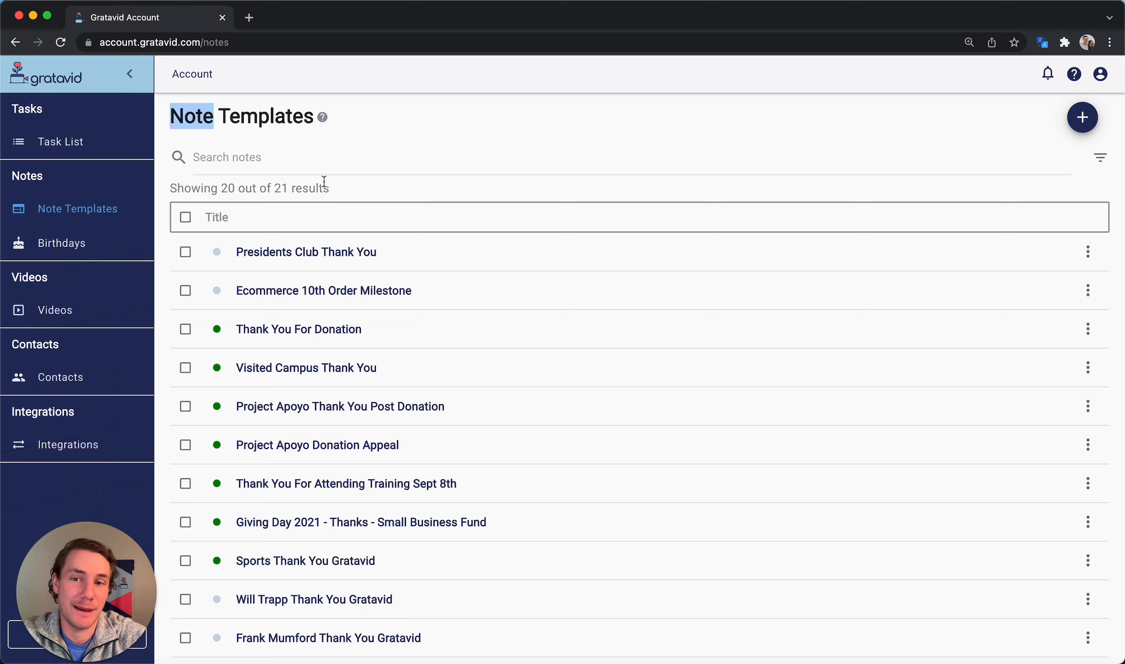
{"action": "left_click", "coordinate": [129, 481]}
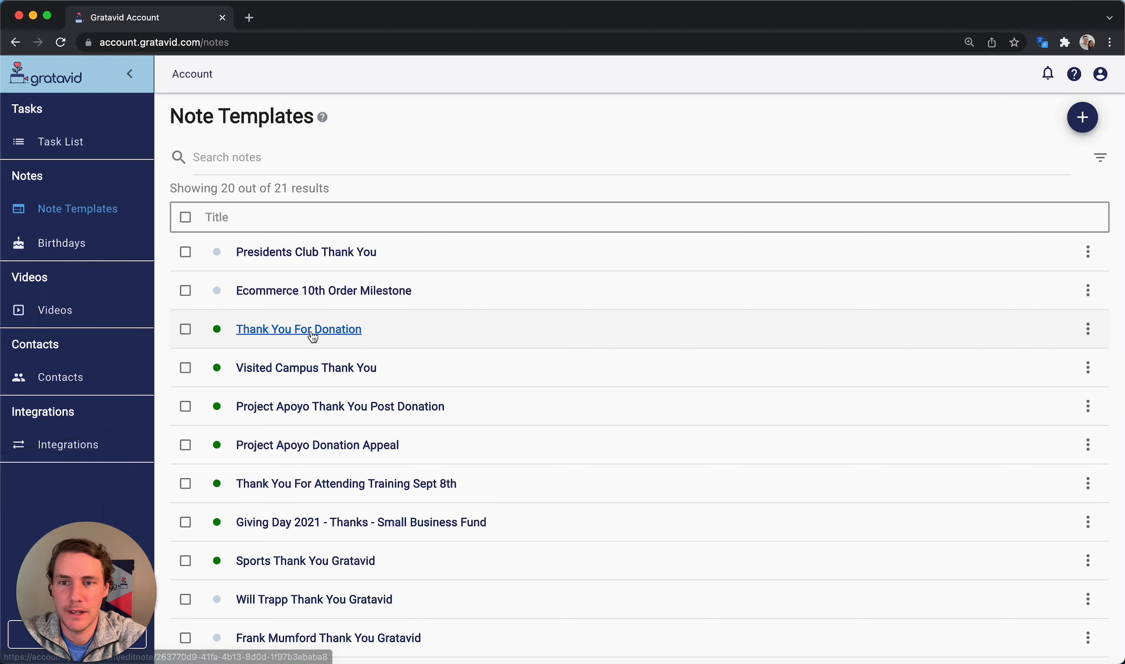
{"action": "left_click", "coordinate": [312, 330]}
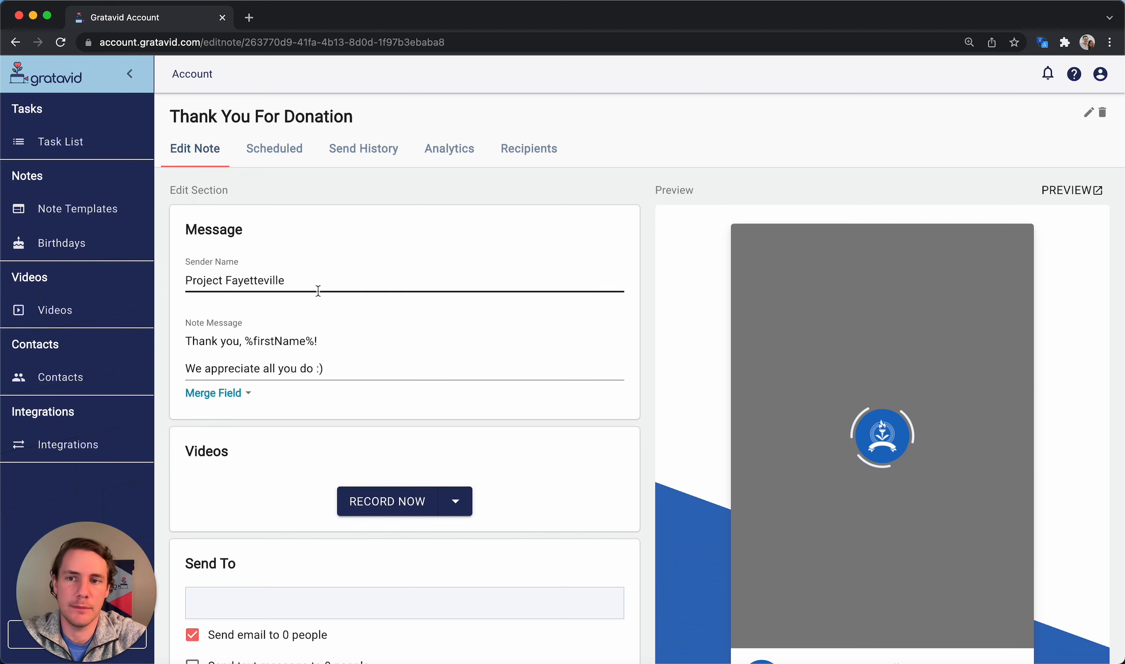
Review the template's Project Fayetteville sender, message and Videos section, then show the add-video choices
{"action": "scroll", "coordinate": [317, 292], "scroll_direction": "down", "scroll_amount": 2}
{"action": "left_click_drag", "start_coordinate": [307, 239], "coordinate": [182, 240]}
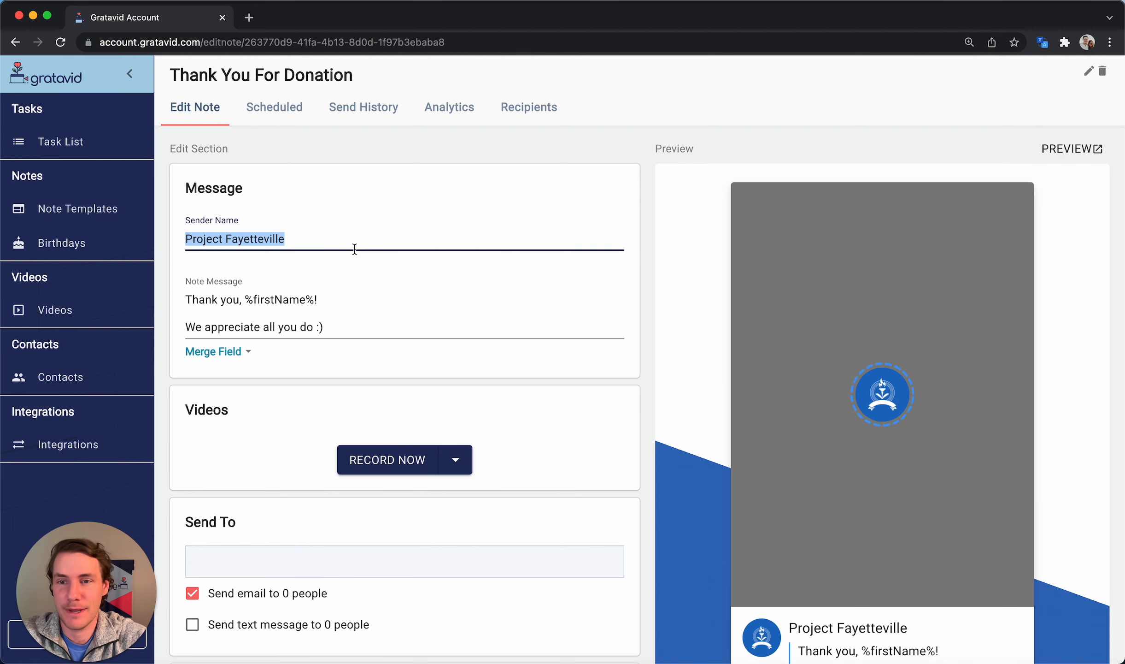
{"action": "scroll", "coordinate": [355, 249], "scroll_direction": "down", "scroll_amount": 3}
{"action": "left_click_drag", "start_coordinate": [336, 269], "coordinate": [186, 241]}
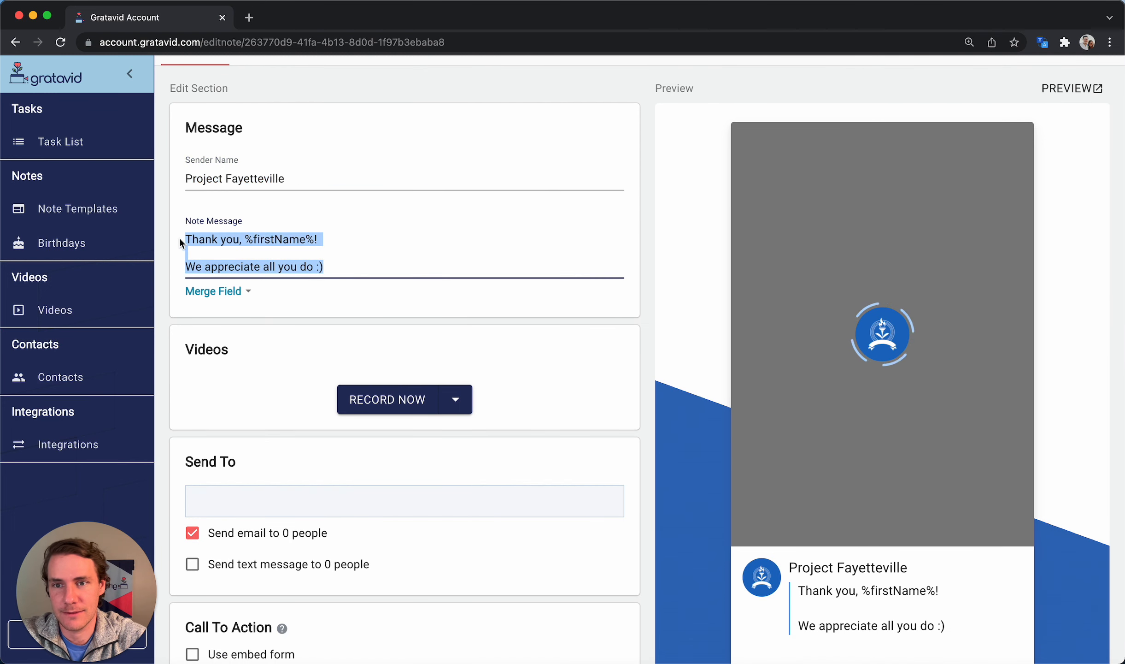
{"action": "left_click", "coordinate": [380, 254]}
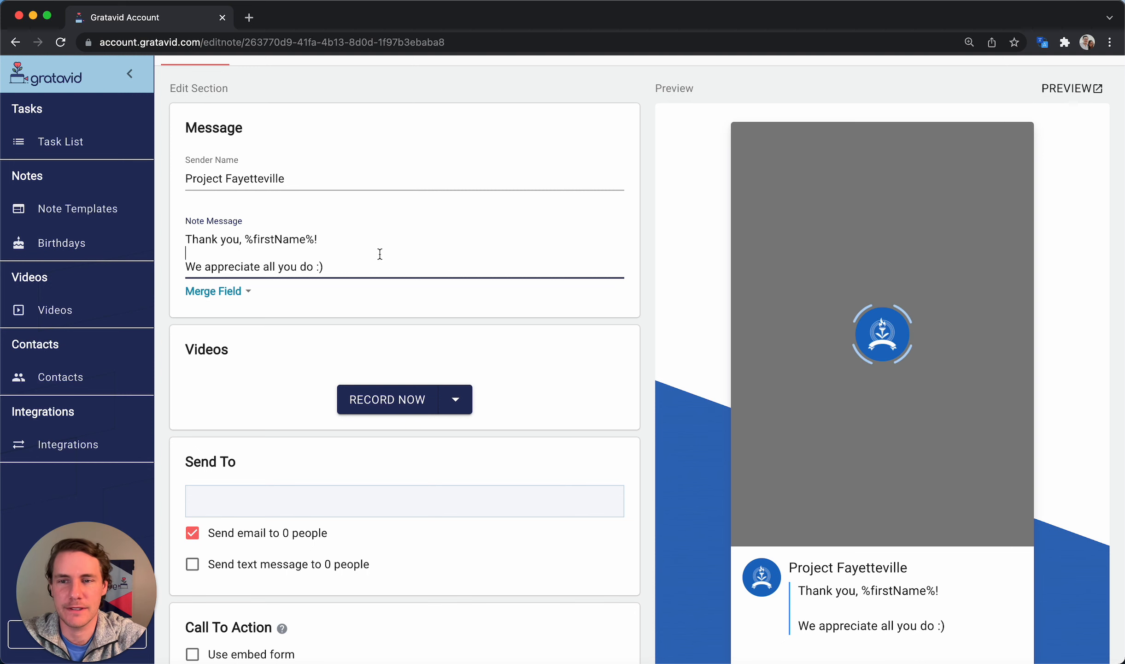
{"action": "scroll", "coordinate": [380, 257], "scroll_direction": "down", "scroll_amount": 1}
{"action": "double_click", "coordinate": [217, 315]}
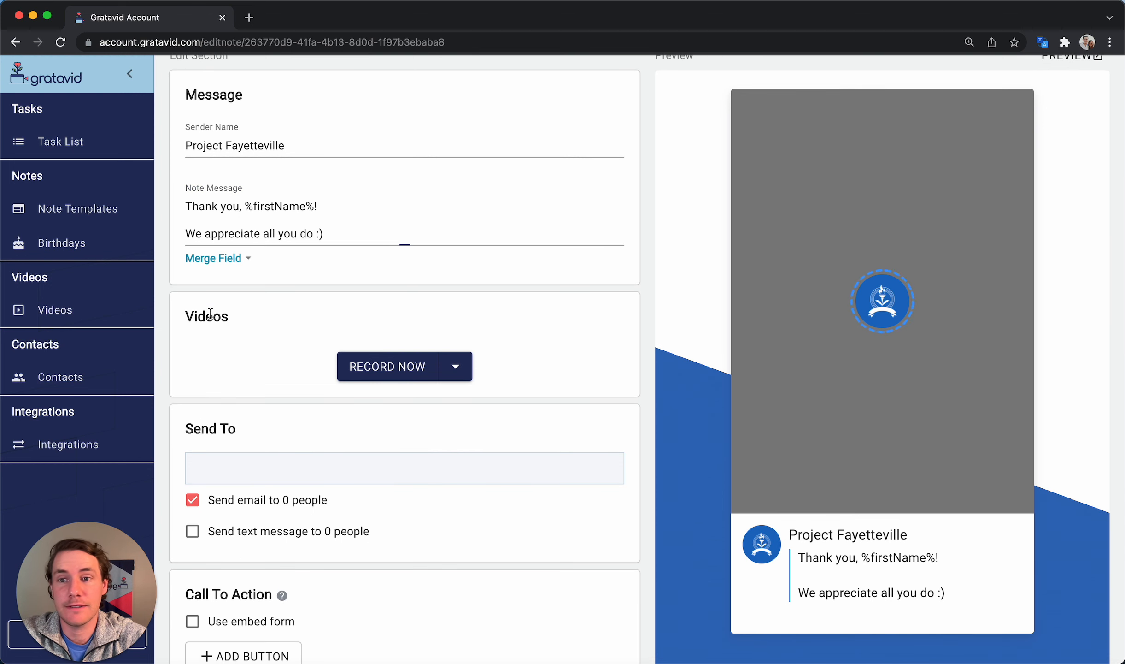
{"action": "scroll", "coordinate": [452, 280], "scroll_direction": "down", "scroll_amount": 1}
{"action": "left_click", "coordinate": [499, 261]}
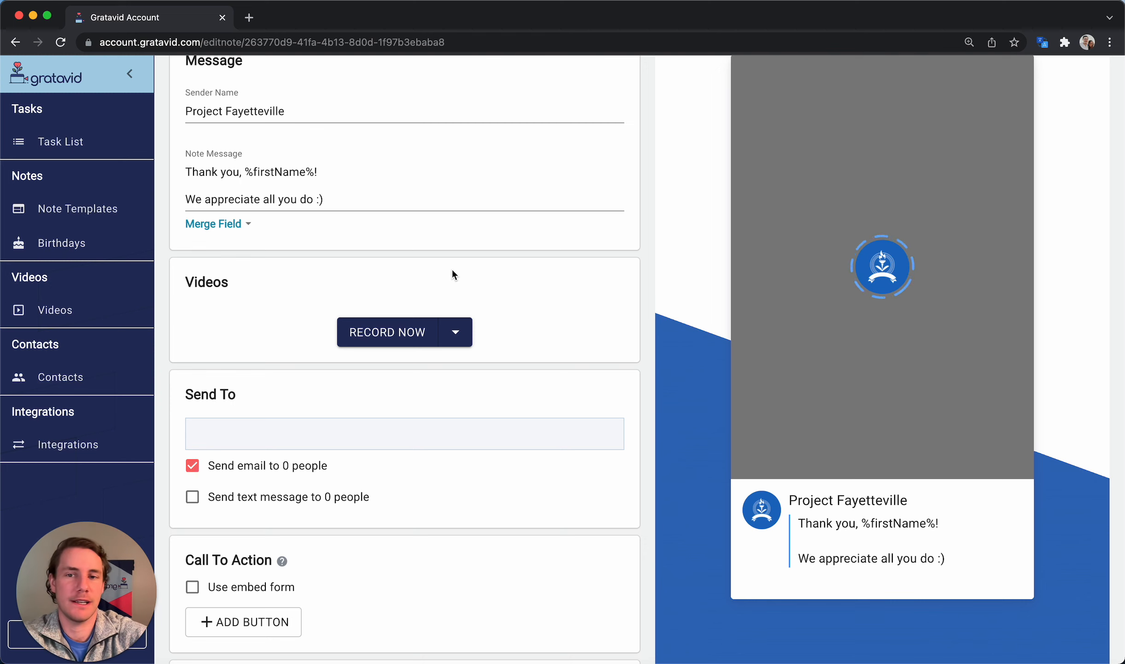
{"action": "left_click", "coordinate": [457, 332]}
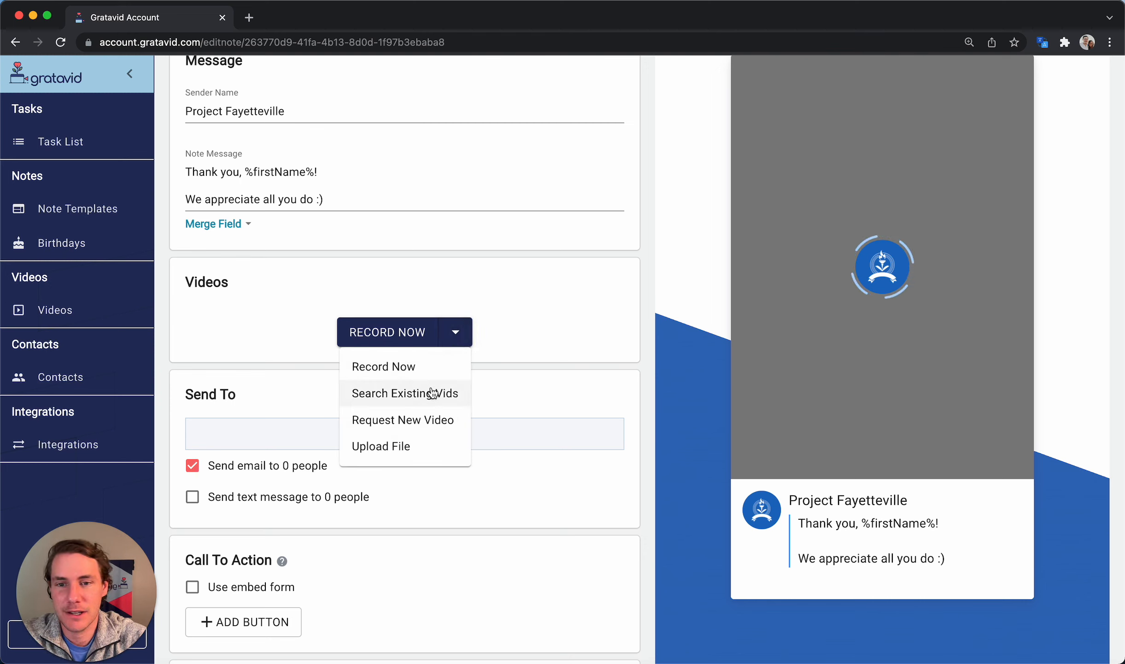
Start a new video request titled 'President Request'
{"action": "left_click", "coordinate": [427, 420]}
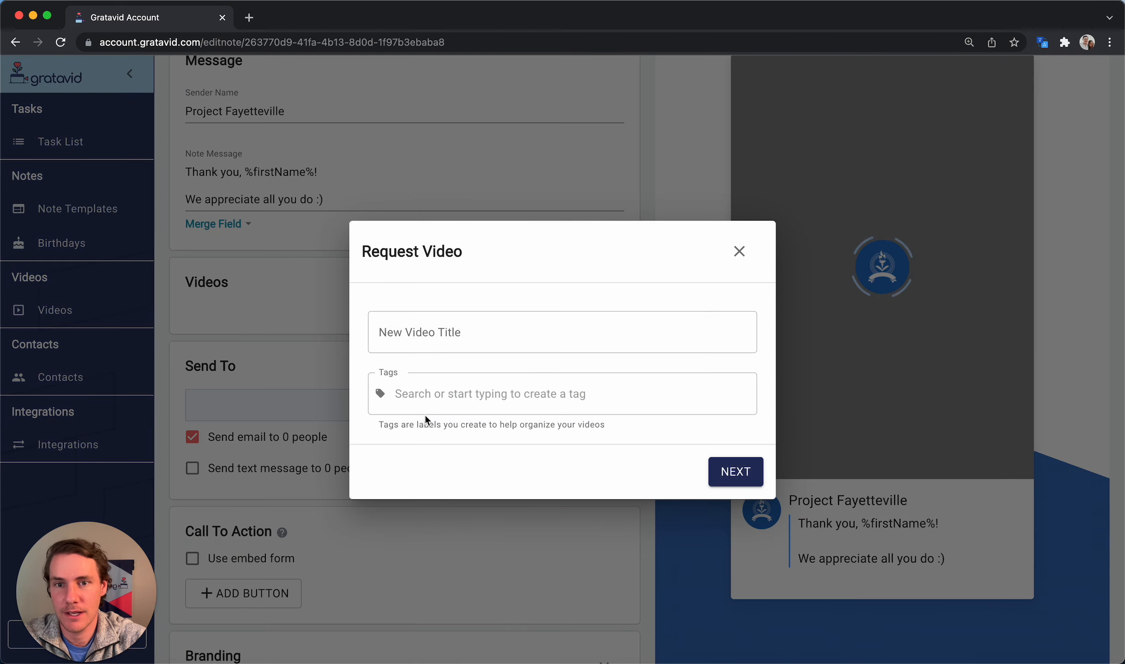
{"action": "left_click", "coordinate": [477, 326]}
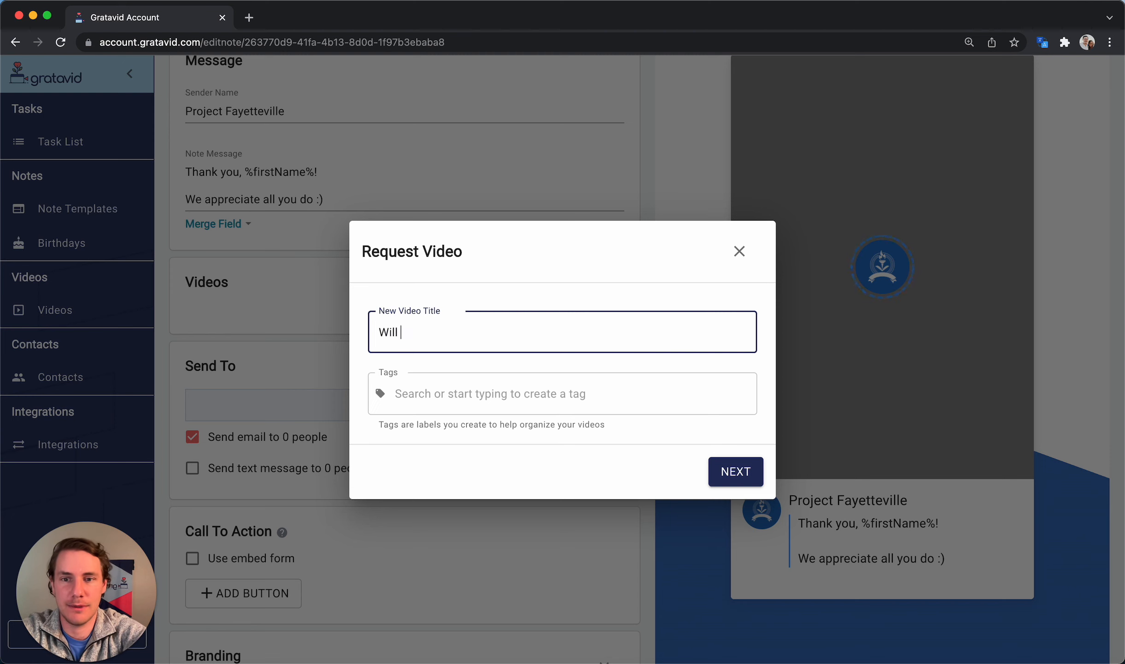
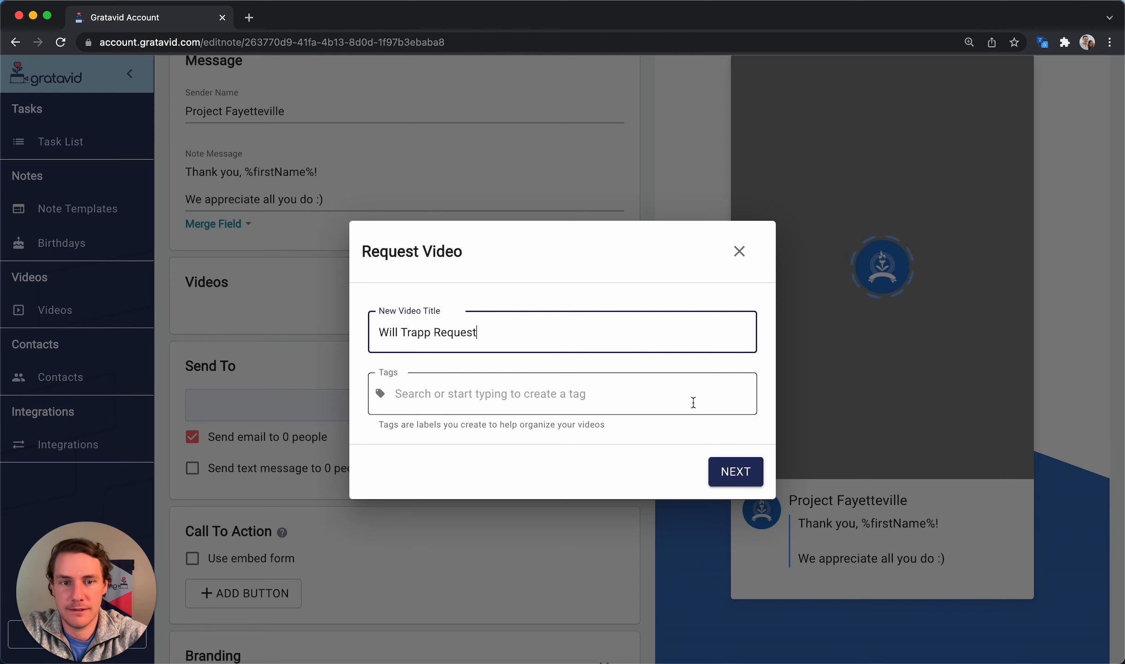
{"action": "left_click_drag", "start_coordinate": [431, 333], "coordinate": [362, 340]}
{"action": "type", "text": "President"}
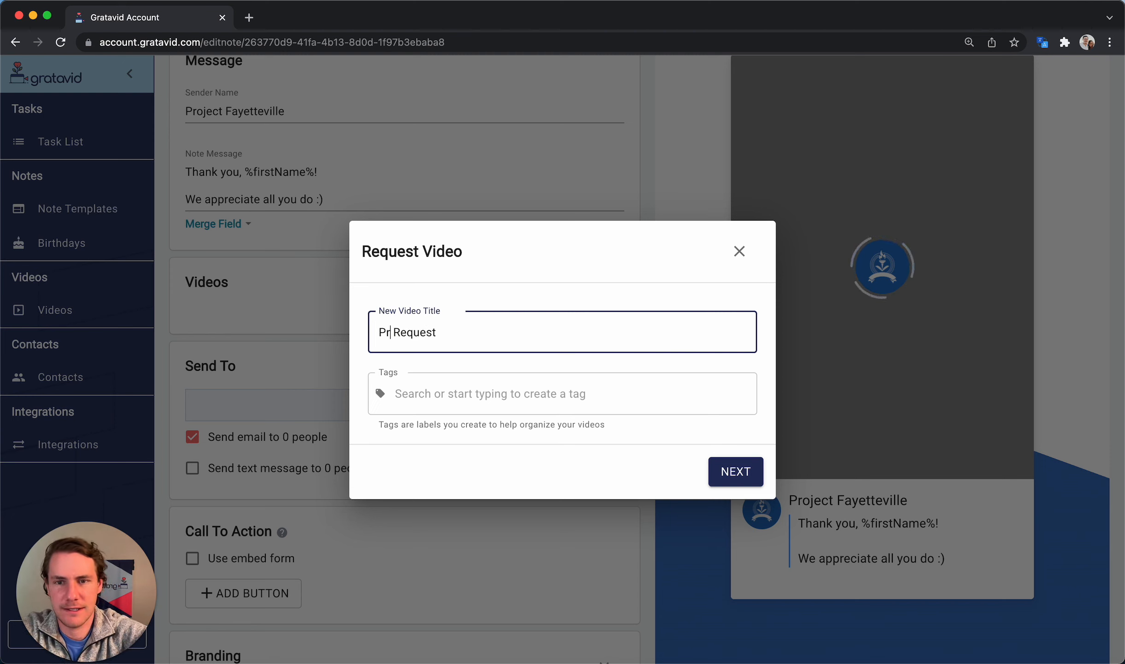
{"action": "left_click", "coordinate": [739, 471]}
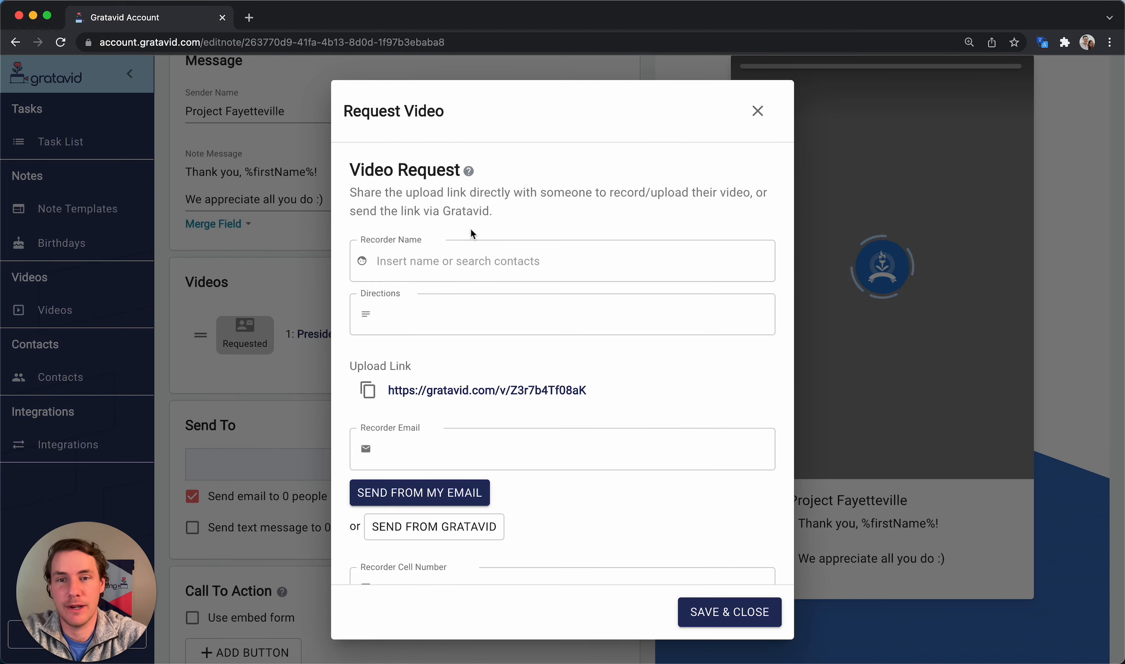
Enter the recorder's name and directions to thank the donor for his donation and mention his wife
{"action": "left_click", "coordinate": [434, 263]}
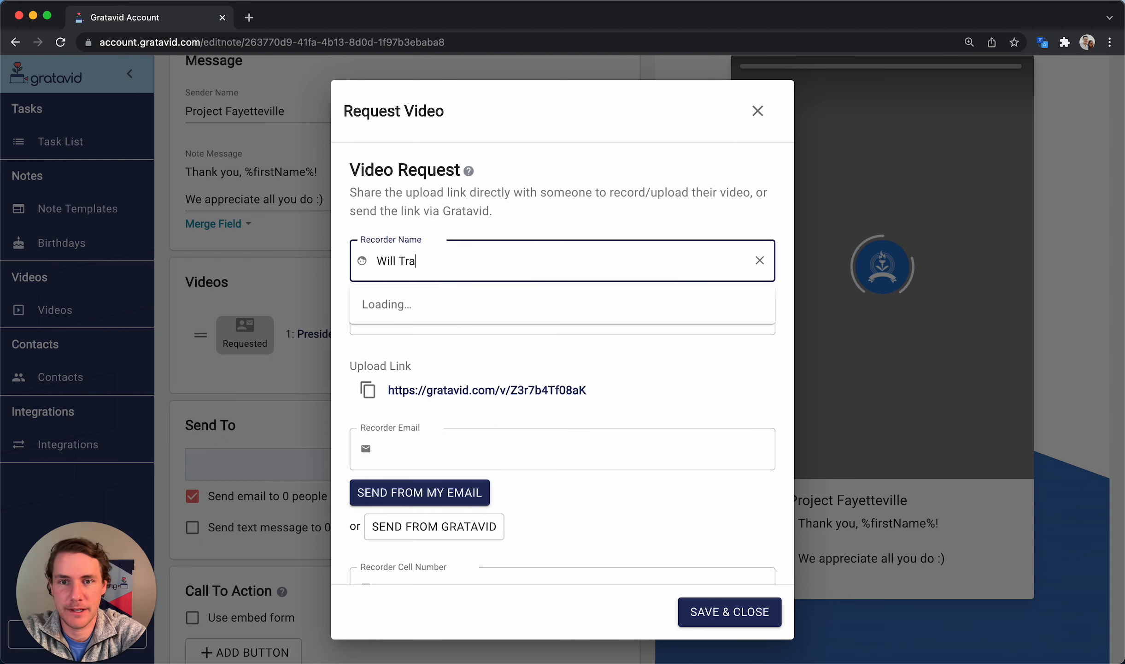
{"action": "key", "text": "Tab"}
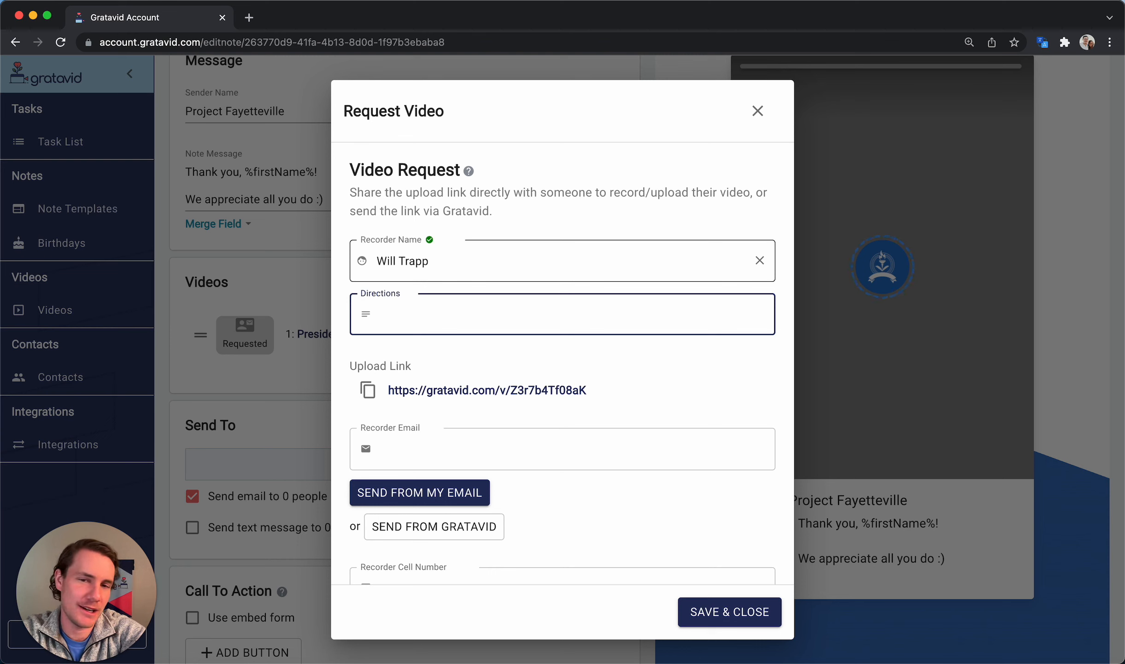
{"action": "type", "text": "Thank"}
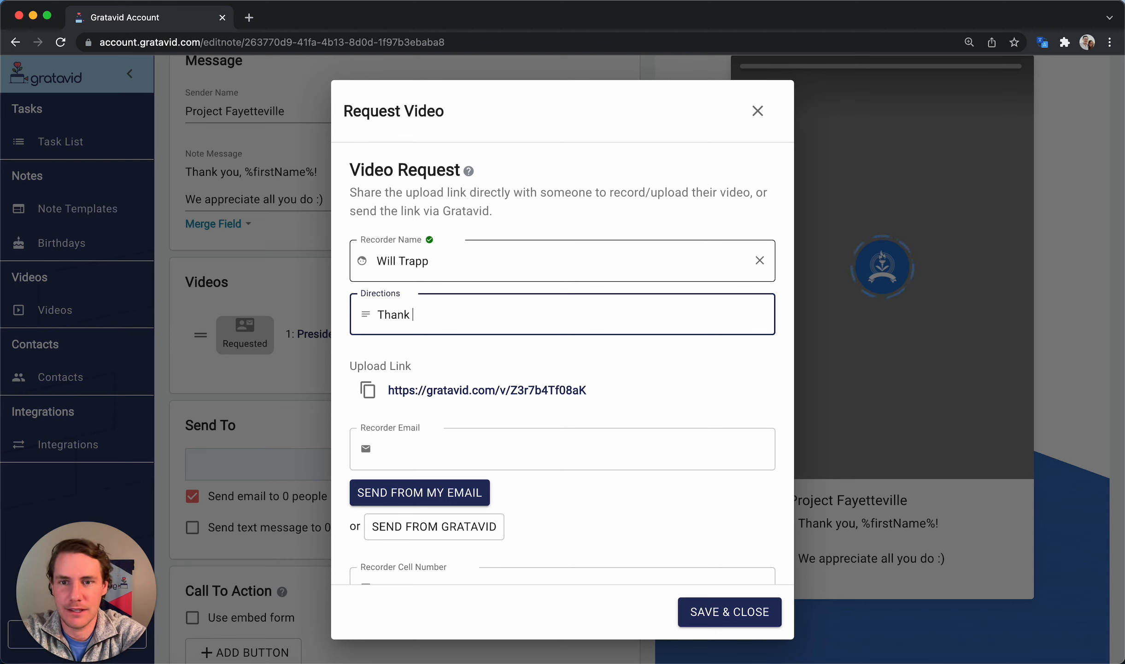
{"action": "type", "text": " John fo"}
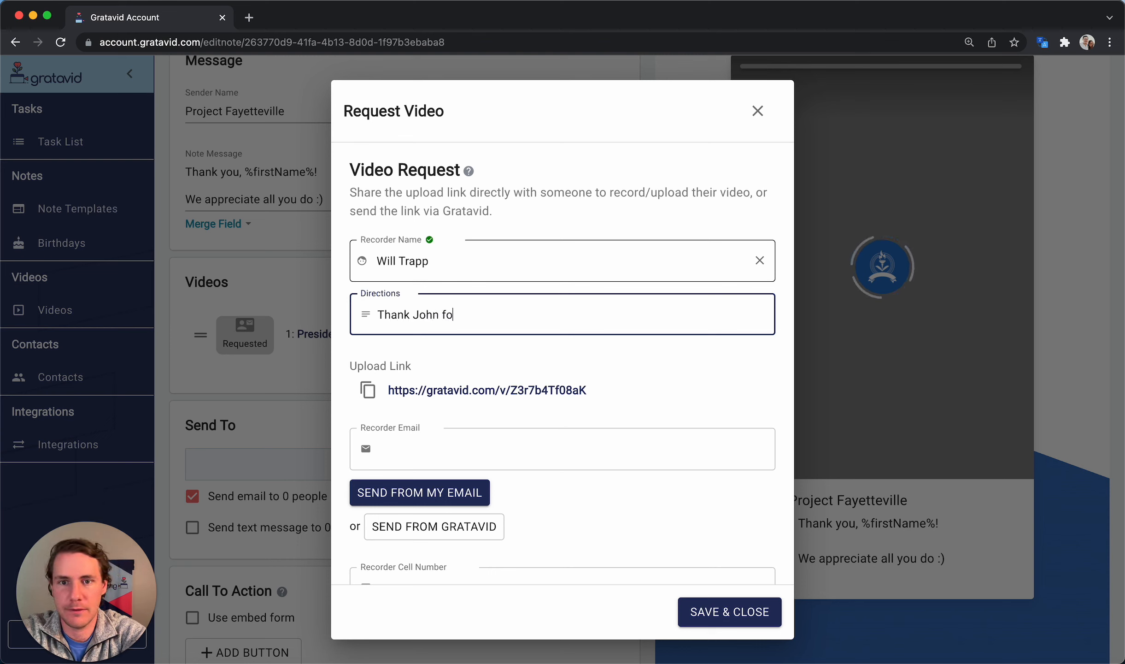
{"action": "type", "text": "r giving his "}
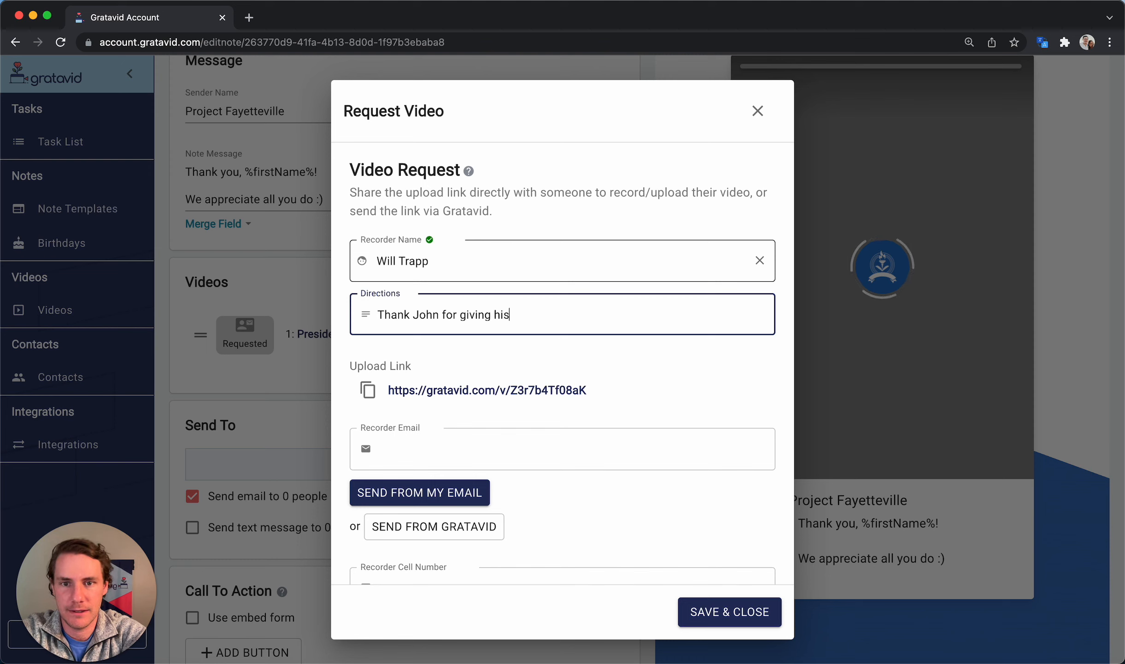
{"action": "type", "text": "donation"}
{"action": "key", "text": "Return"}
{"action": "type", "text": "-m"}
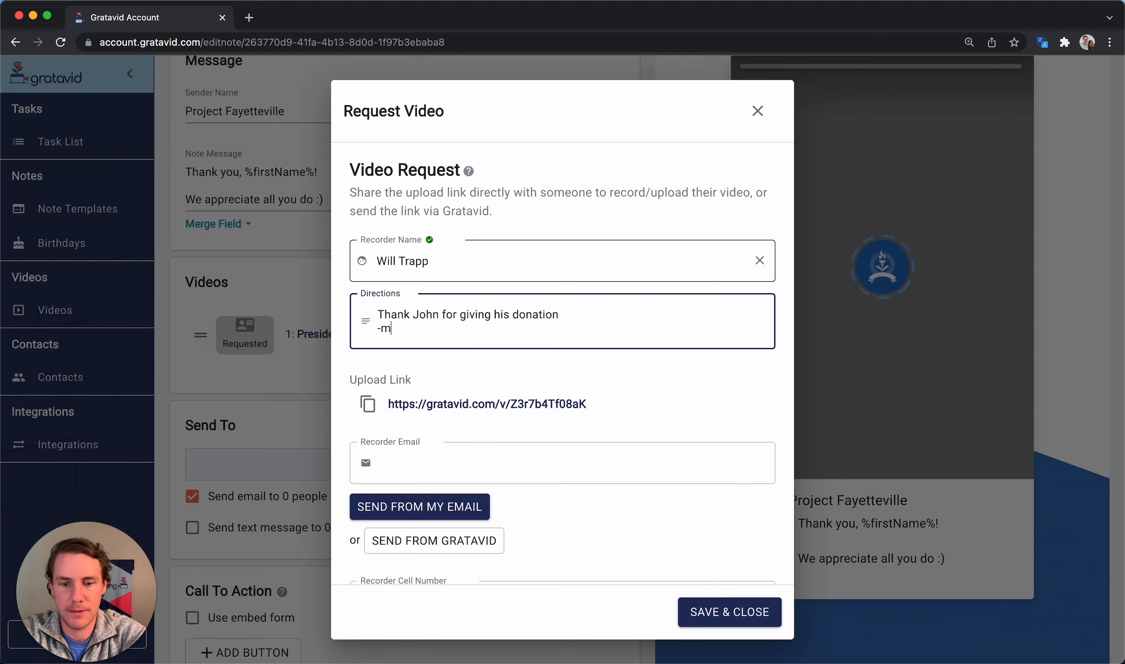
{"action": "type", "text": "ention his wife Sally"}
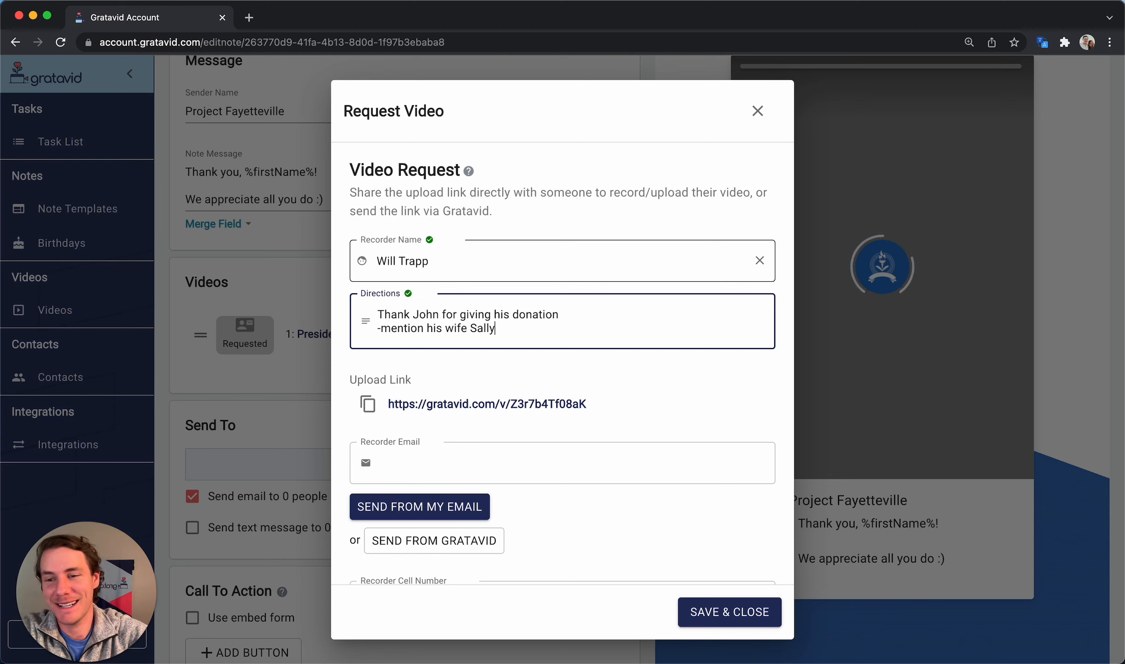
Select the request's upload link and open the upload form in a new tab
{"action": "scroll", "coordinate": [569, 342], "scroll_direction": "down", "scroll_amount": 3}
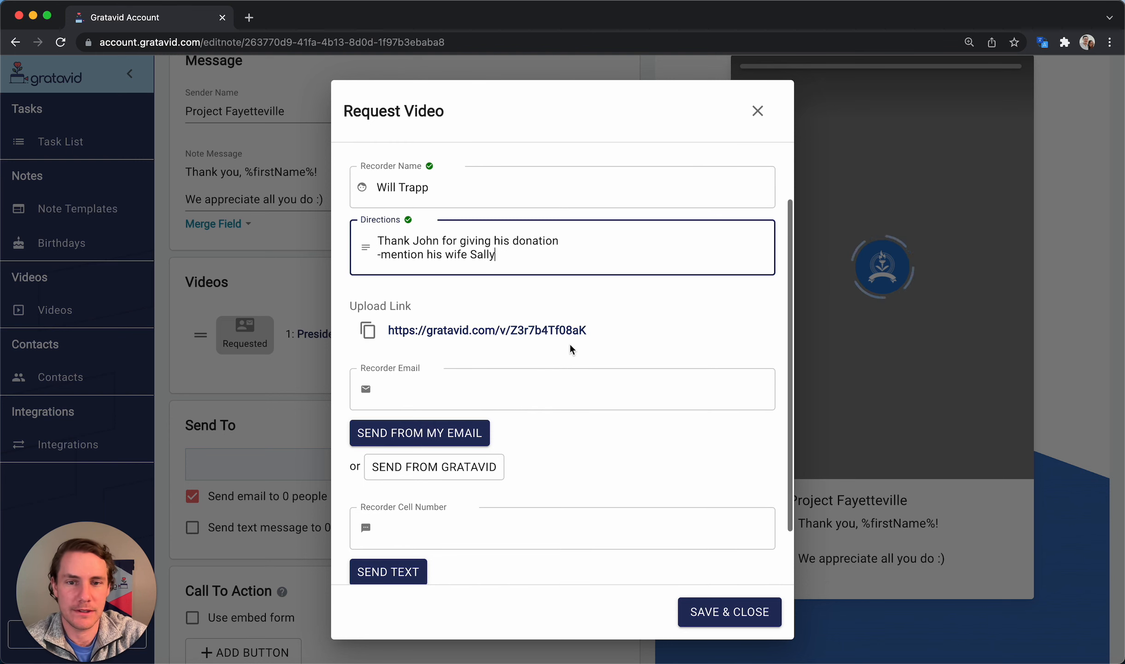
{"action": "left_click_drag", "start_coordinate": [607, 329], "coordinate": [388, 330]}
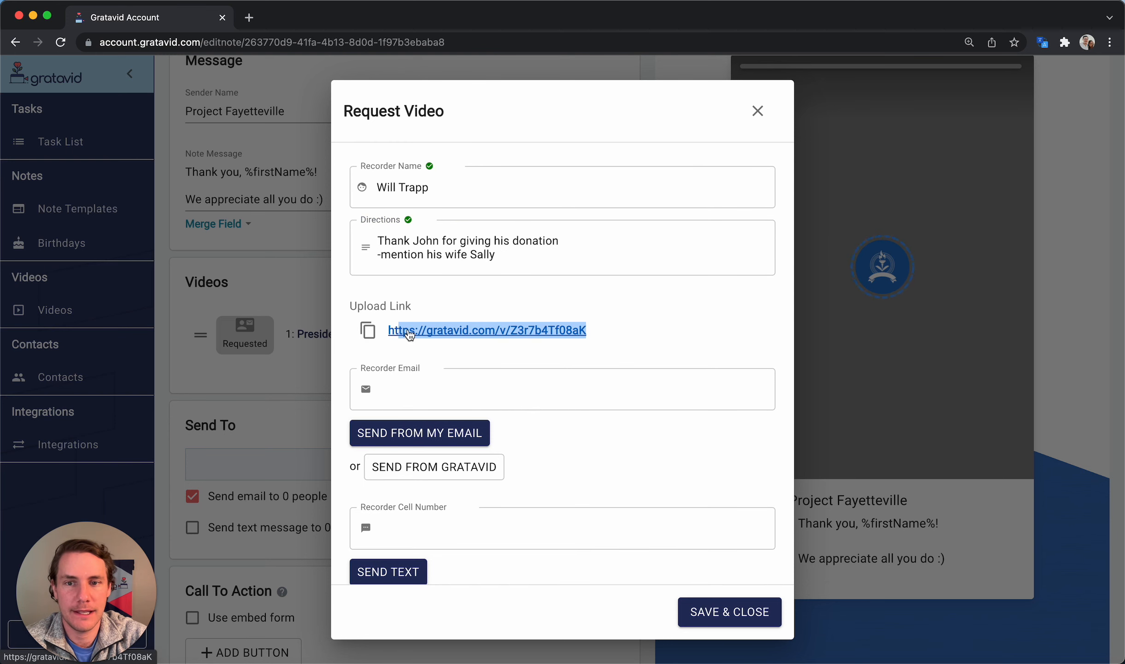
{"action": "left_click", "coordinate": [444, 300]}
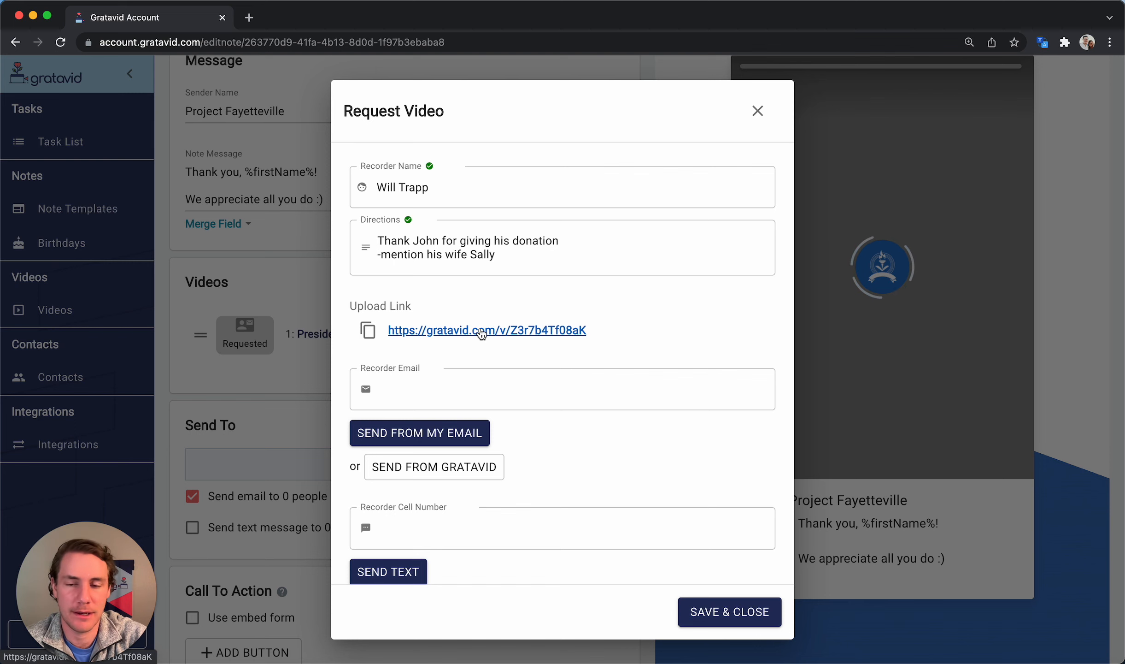
{"action": "scroll", "coordinate": [479, 332], "scroll_direction": "down", "scroll_amount": 3}
{"action": "left_click", "coordinate": [439, 459]}
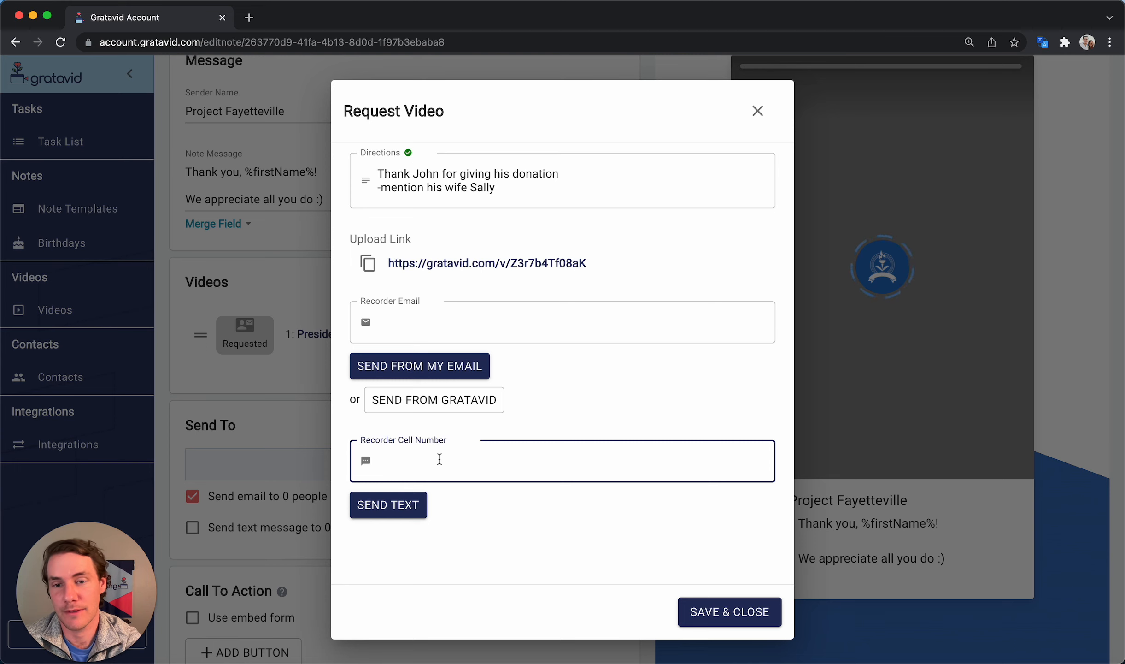
{"action": "scroll", "coordinate": [471, 430], "scroll_direction": "up", "scroll_amount": 5}
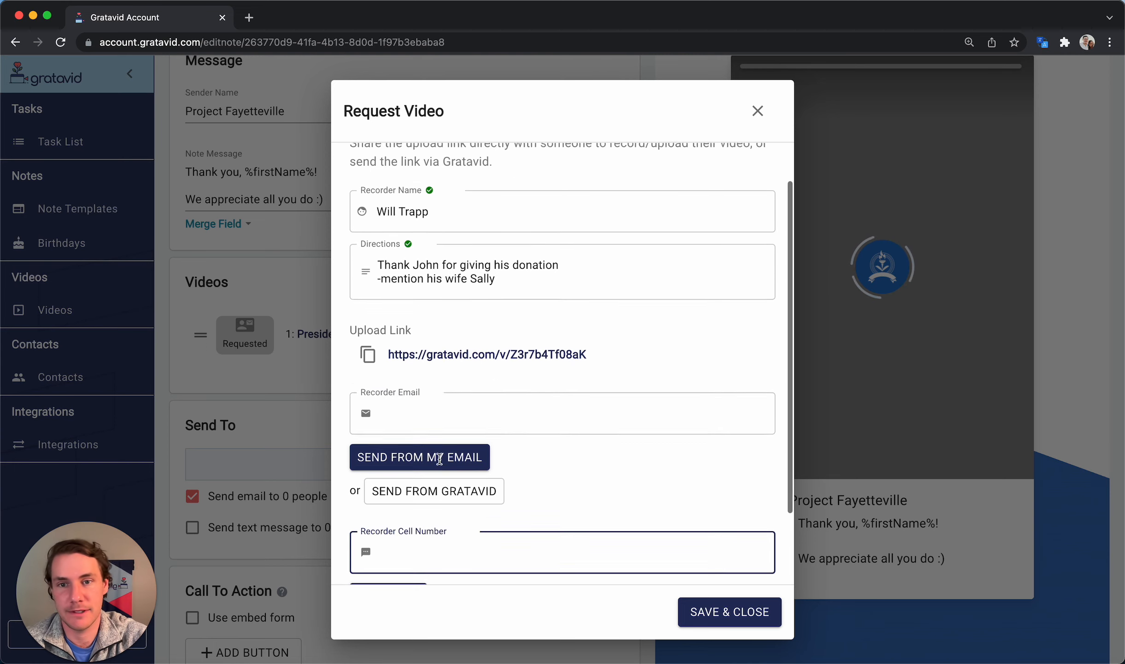
{"action": "left_click", "coordinate": [485, 405]}
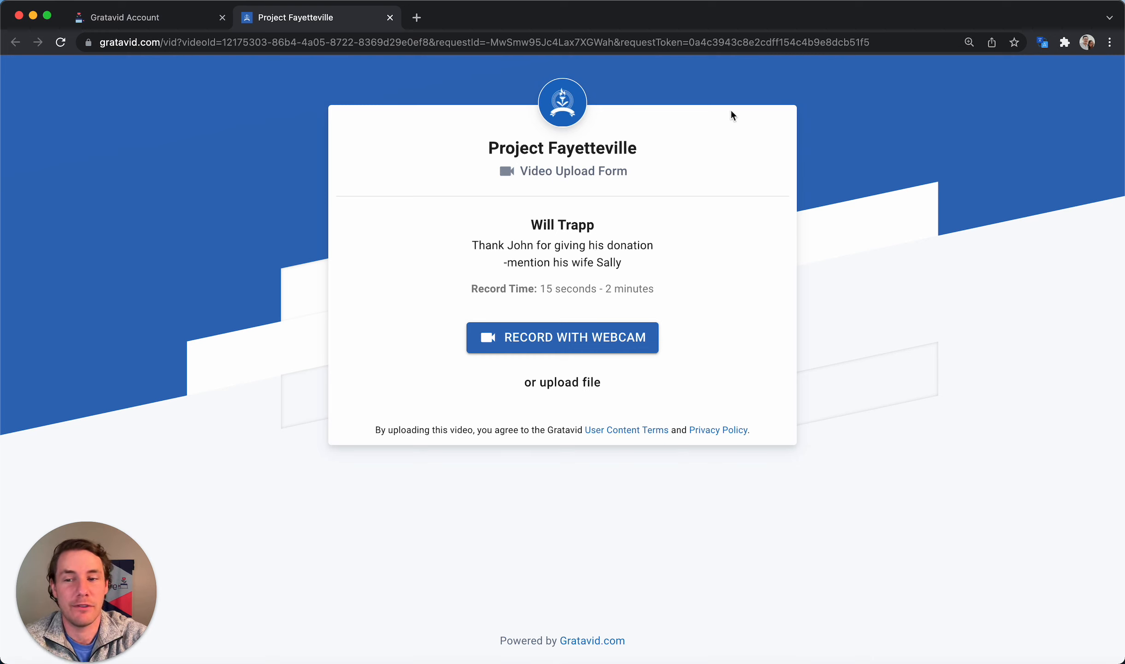
Review the Project Fayetteville upload form's title, recorder name and directions, then close the tab
{"action": "left_click_drag", "start_coordinate": [638, 148], "coordinate": [492, 147]}
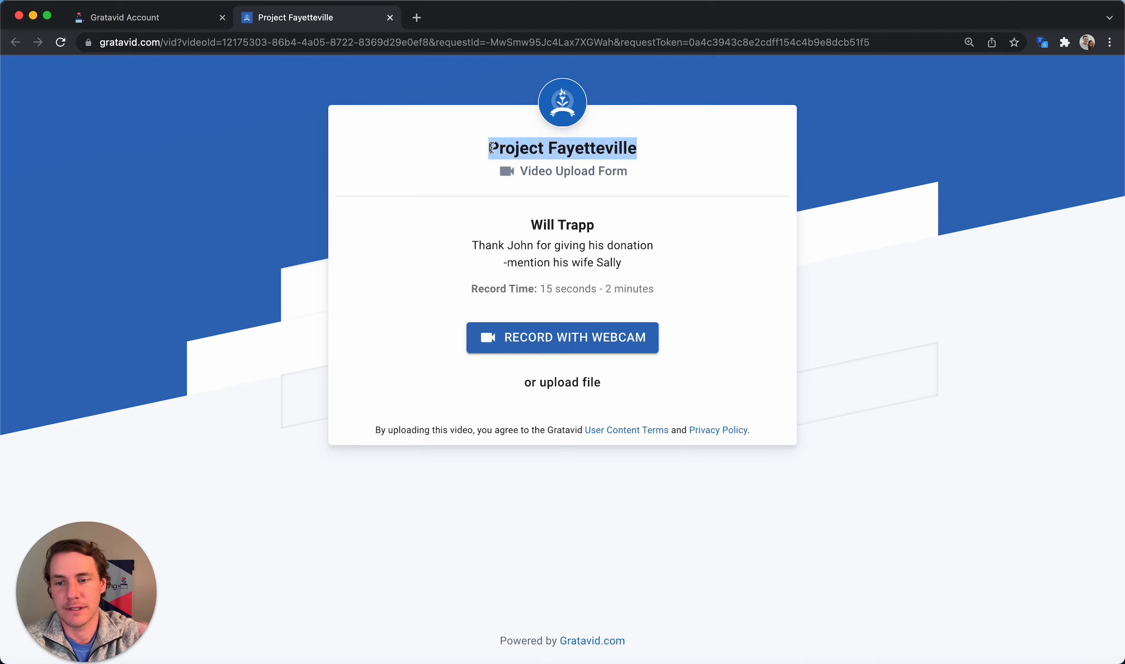
{"action": "left_click", "coordinate": [739, 128]}
{"action": "left_click_drag", "start_coordinate": [654, 147], "coordinate": [476, 148]}
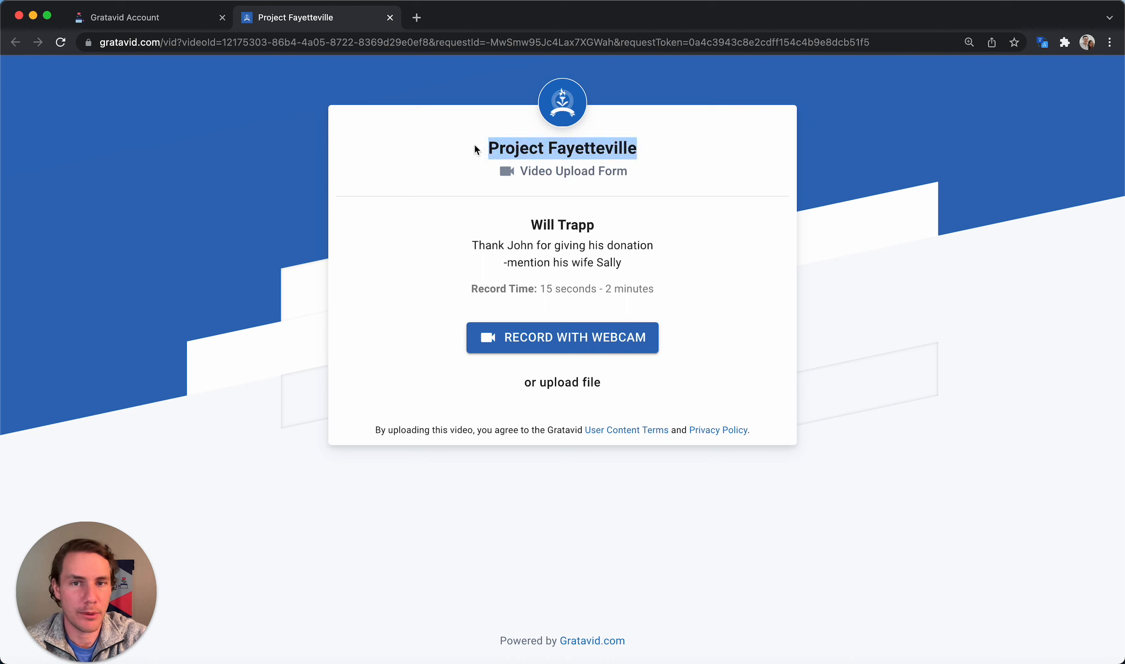
{"action": "left_click_drag", "start_coordinate": [598, 225], "coordinate": [529, 224]}
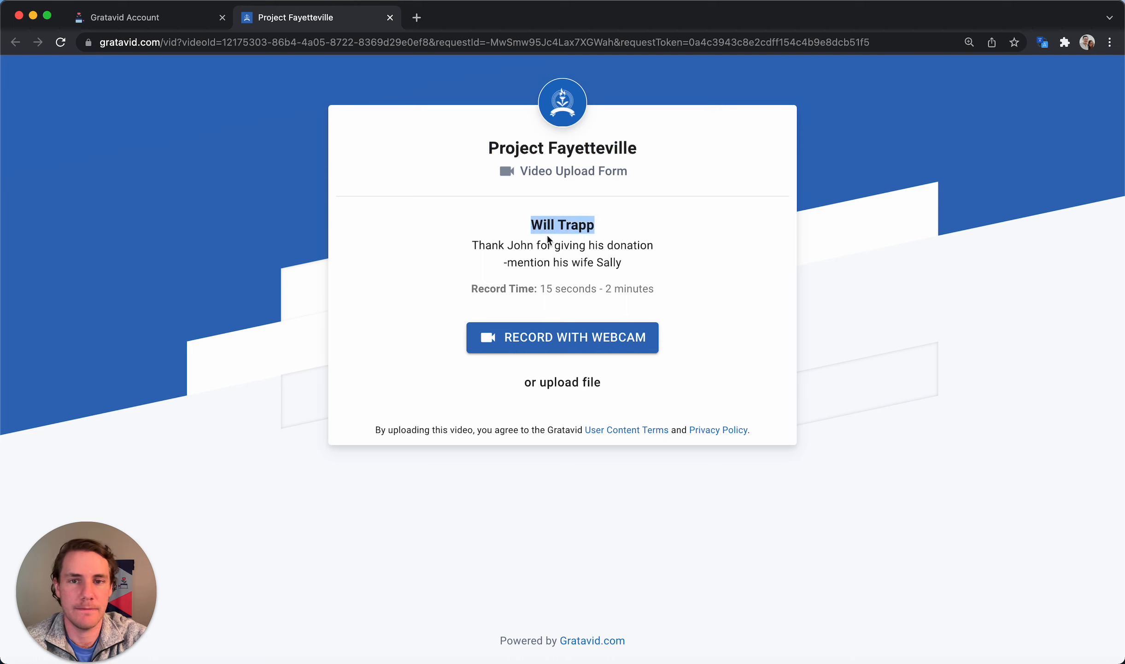
{"action": "left_click_drag", "start_coordinate": [623, 262], "coordinate": [470, 249]}
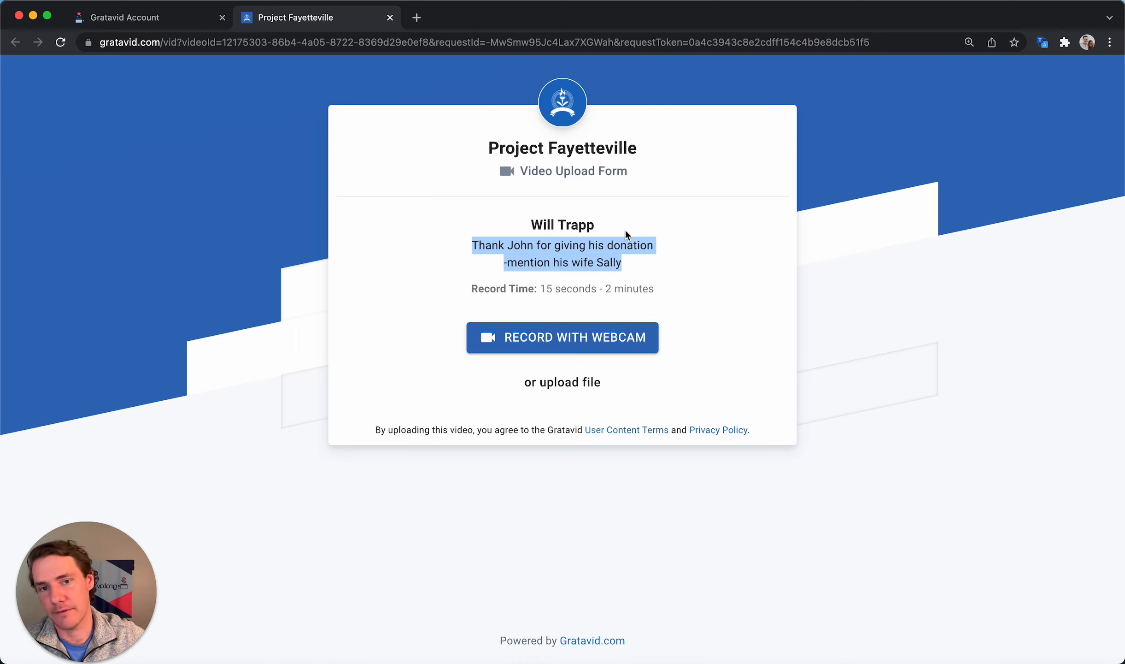
{"action": "left_click", "coordinate": [390, 19]}
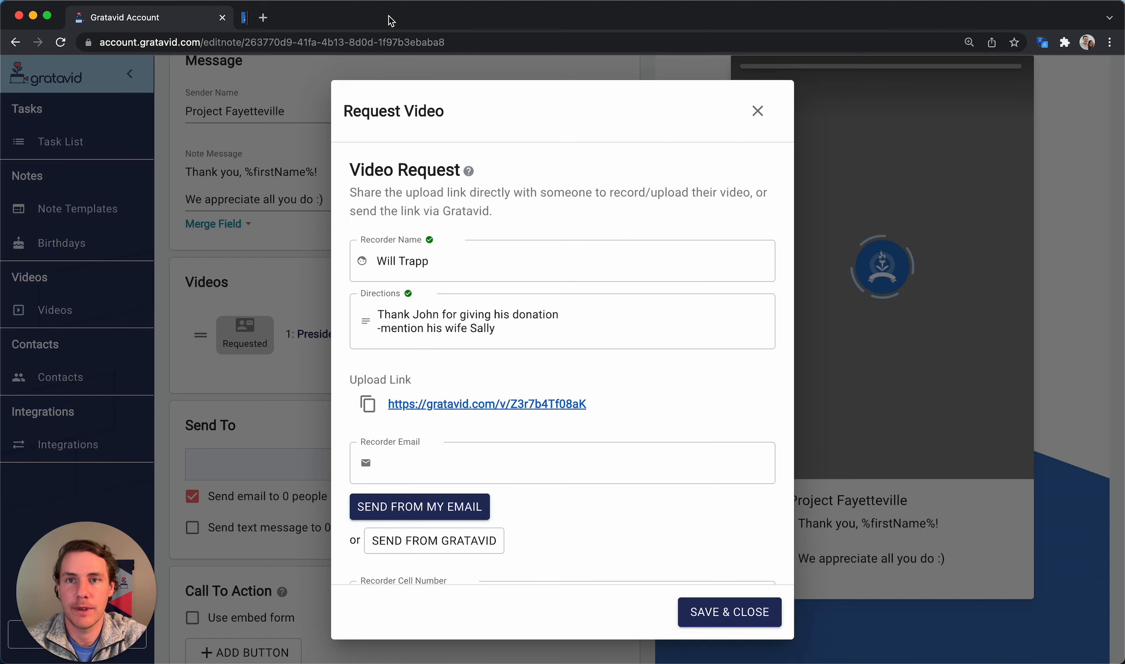
Close the request dialog and open a completed request's 29-second recording to view its download options
{"action": "left_click", "coordinate": [757, 113]}
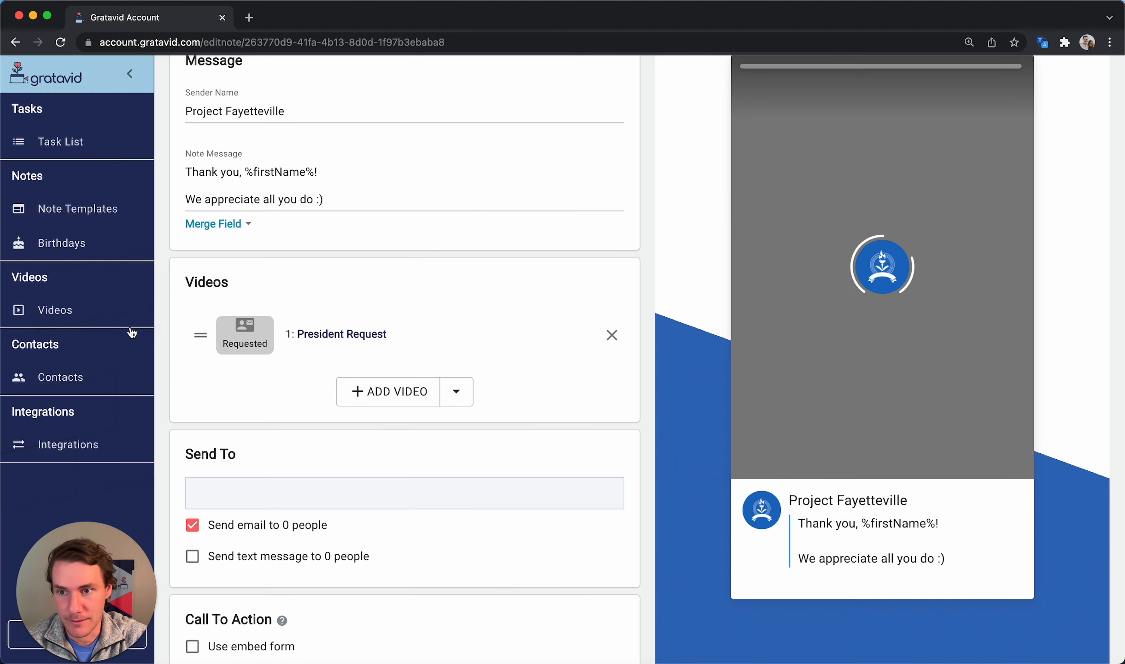
{"action": "left_click", "coordinate": [65, 314]}
{"action": "scroll", "coordinate": [343, 330], "scroll_direction": "down", "scroll_amount": 2}
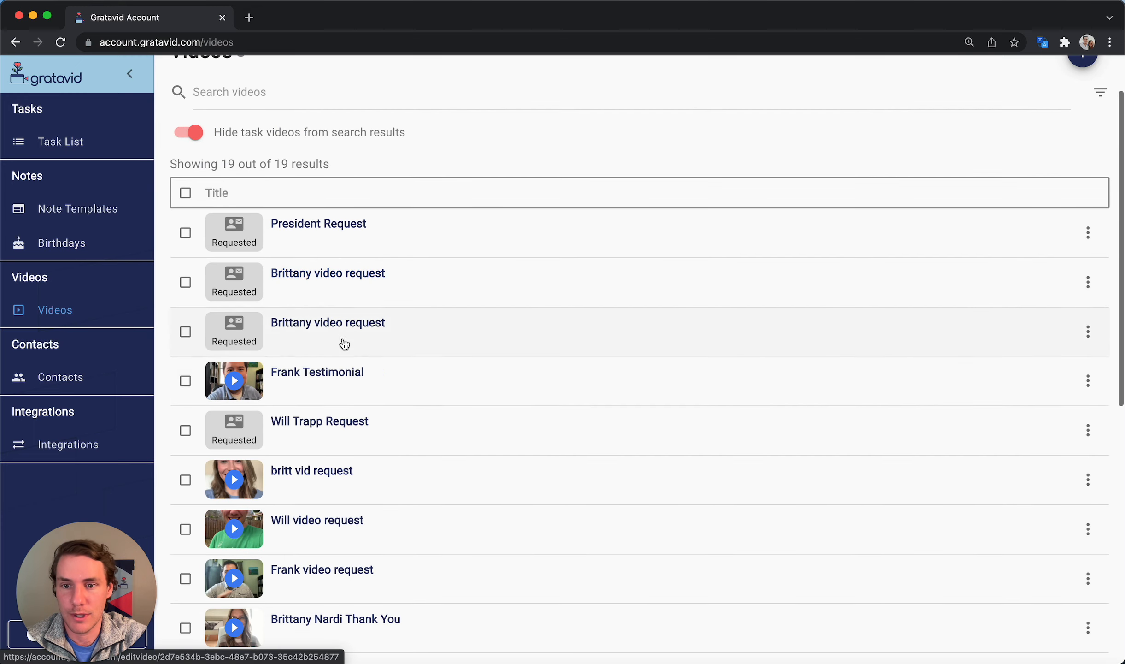
{"action": "left_click", "coordinate": [336, 525]}
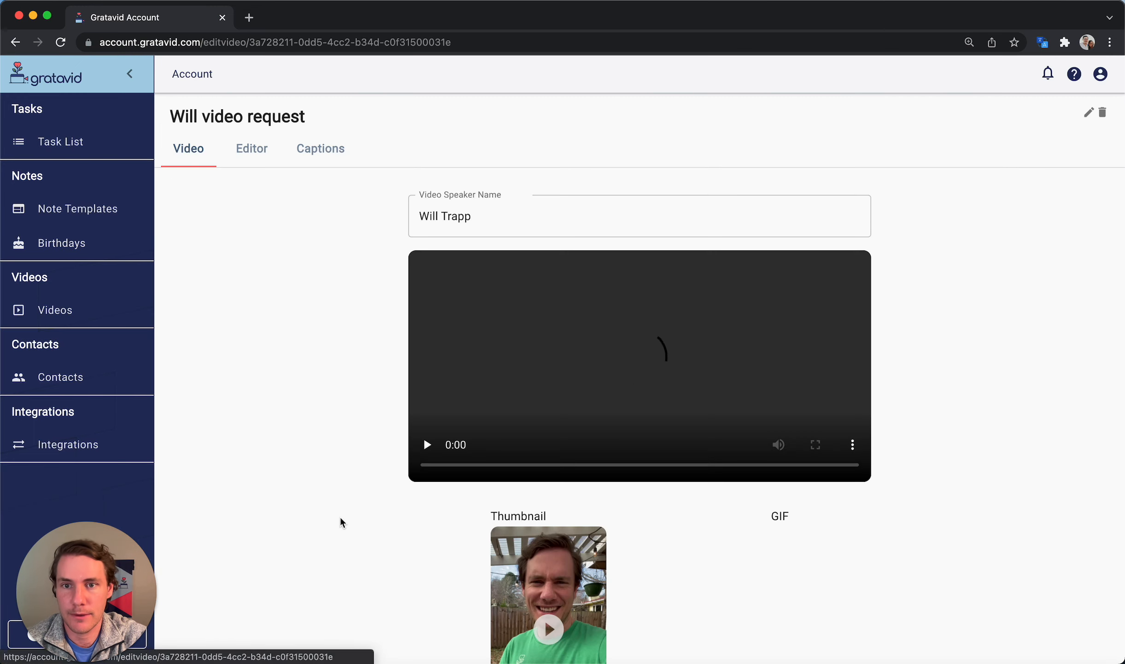
{"action": "scroll", "coordinate": [349, 417], "scroll_direction": "down", "scroll_amount": 2}
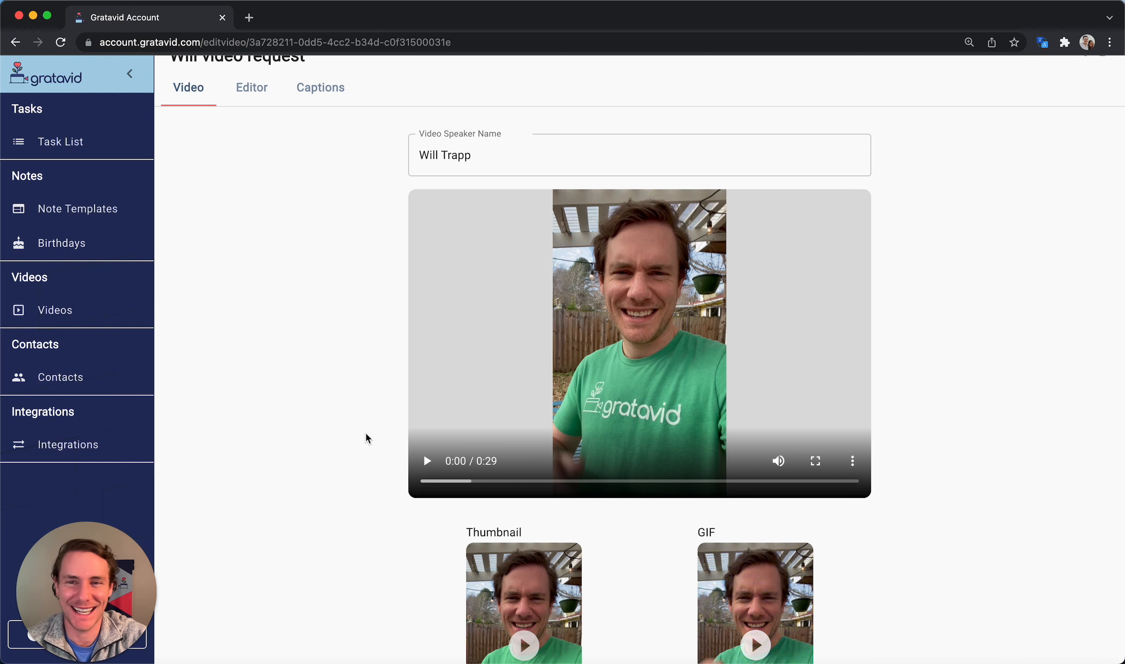
{"action": "scroll", "coordinate": [366, 433], "scroll_direction": "down", "scroll_amount": 1}
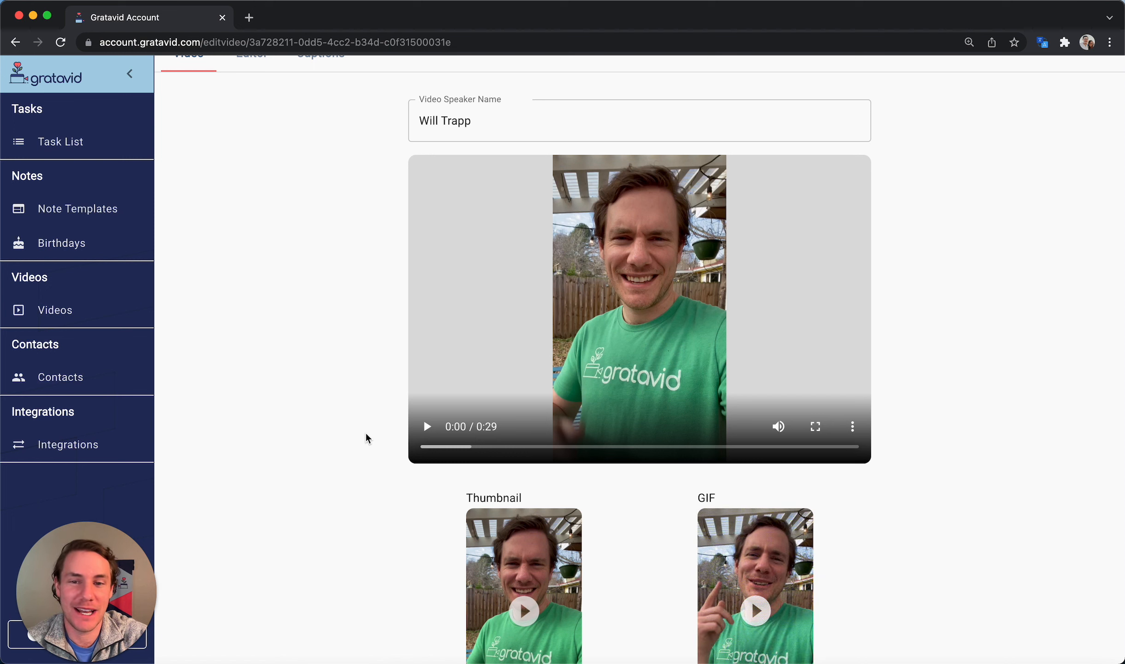
{"action": "left_click", "coordinate": [852, 426]}
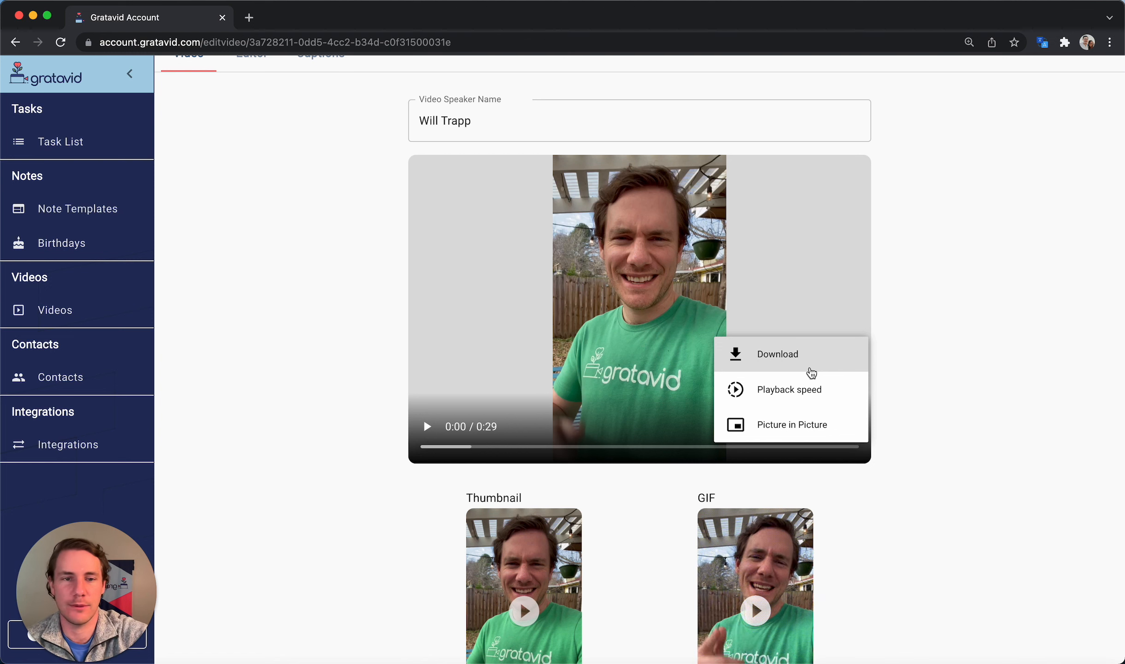
{"action": "left_click", "coordinate": [960, 346]}
{"action": "scroll", "coordinate": [959, 346], "scroll_direction": "up", "scroll_amount": 3}
Try the video's trim handle and caption language list, then return to the Note Templates list
{"action": "left_click", "coordinate": [248, 148]}
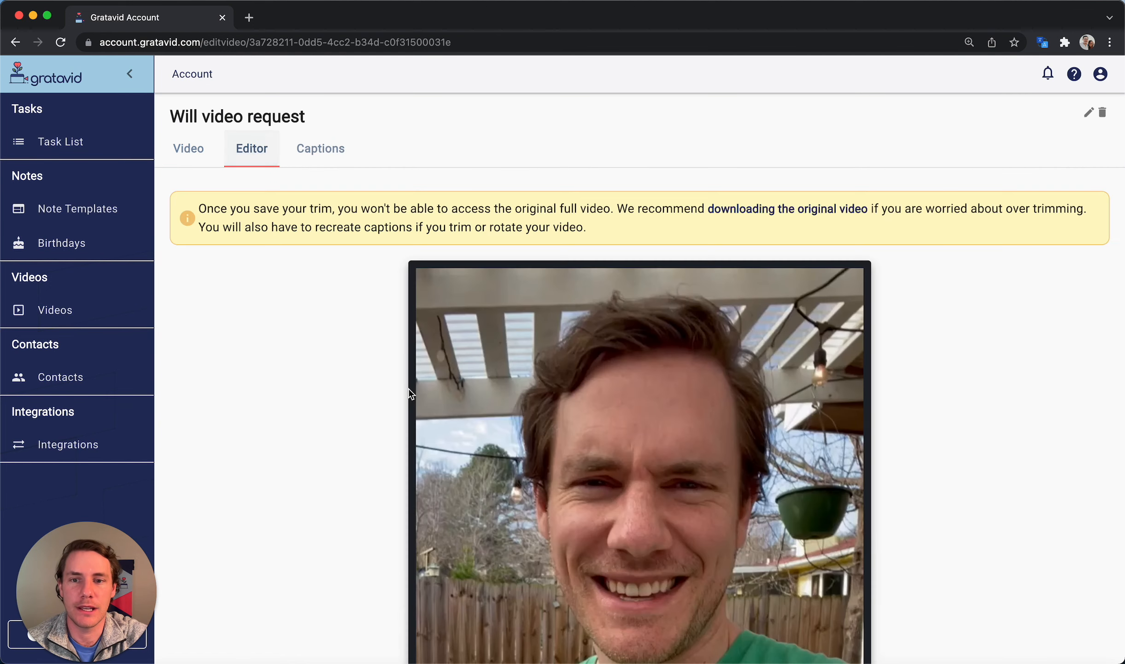
{"action": "scroll", "coordinate": [408, 390], "scroll_direction": "down", "scroll_amount": 10}
{"action": "left_click_drag", "start_coordinate": [430, 547], "coordinate": [475, 553]}
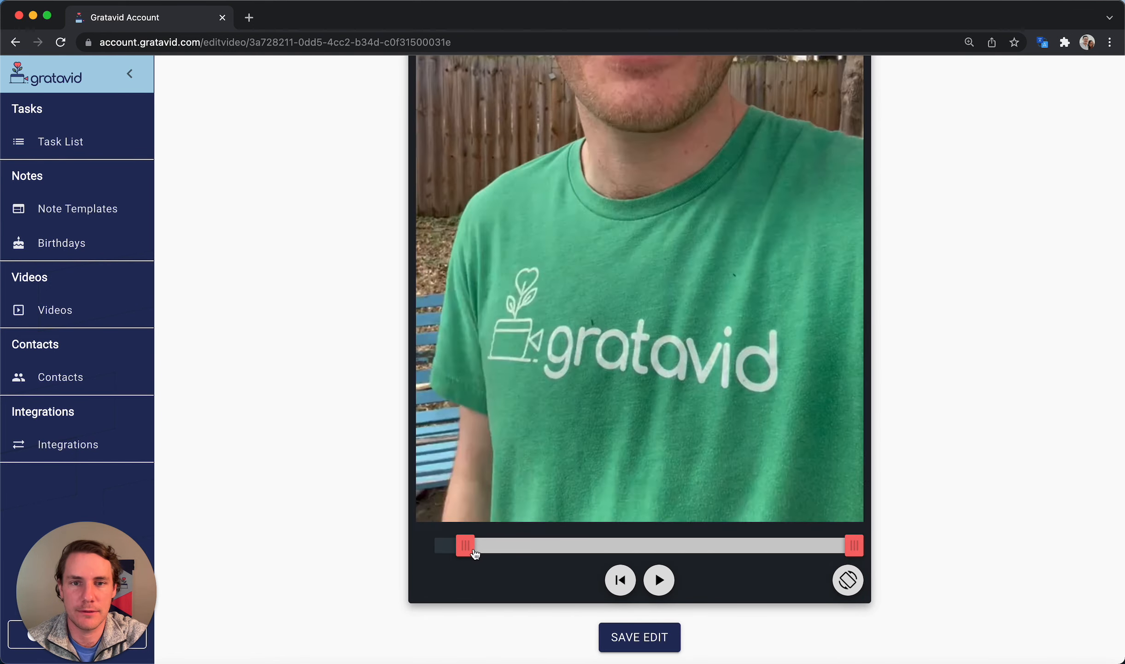
{"action": "scroll", "coordinate": [290, 287], "scroll_direction": "up", "scroll_amount": 10}
{"action": "left_click", "coordinate": [325, 156]}
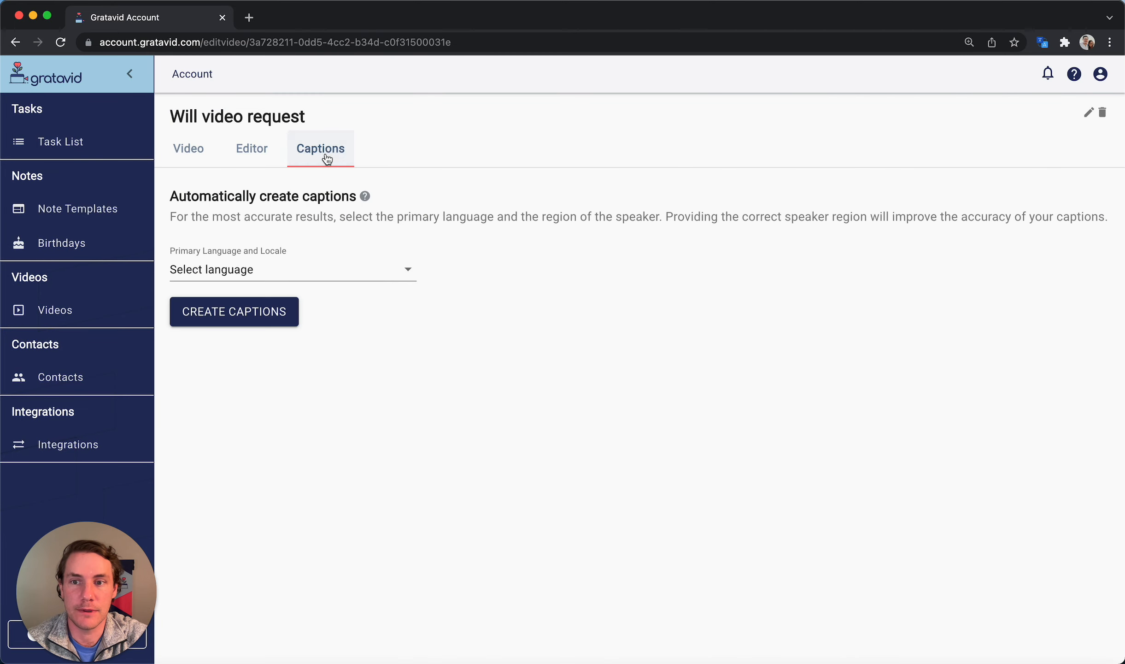
{"action": "left_click", "coordinate": [351, 271]}
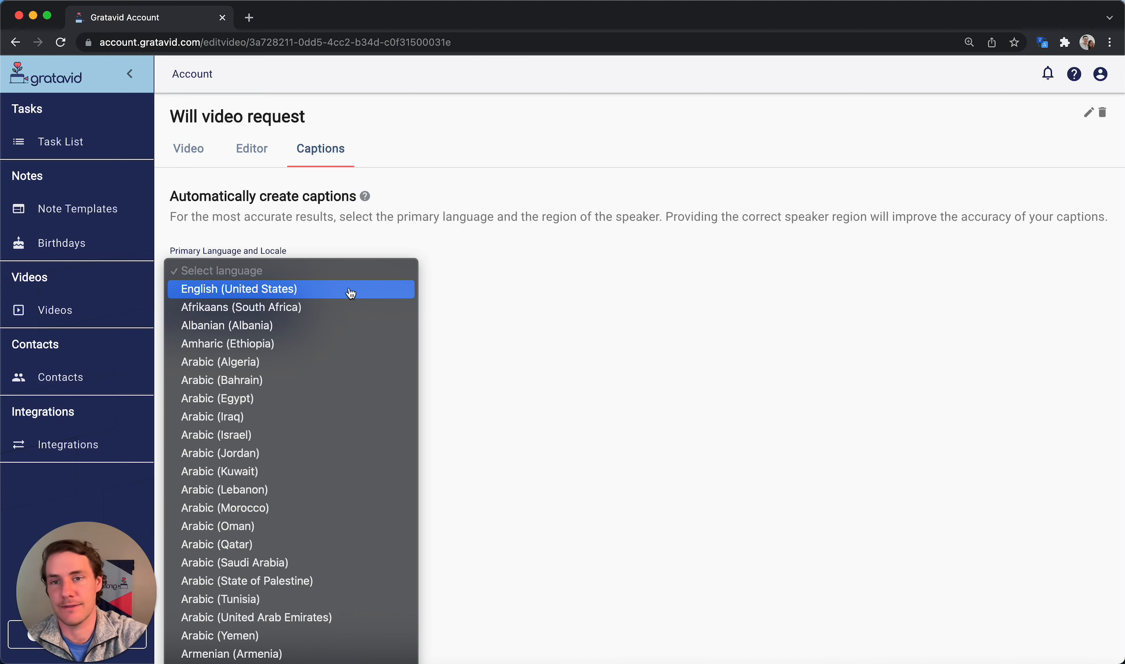
{"action": "left_click", "coordinate": [542, 277]}
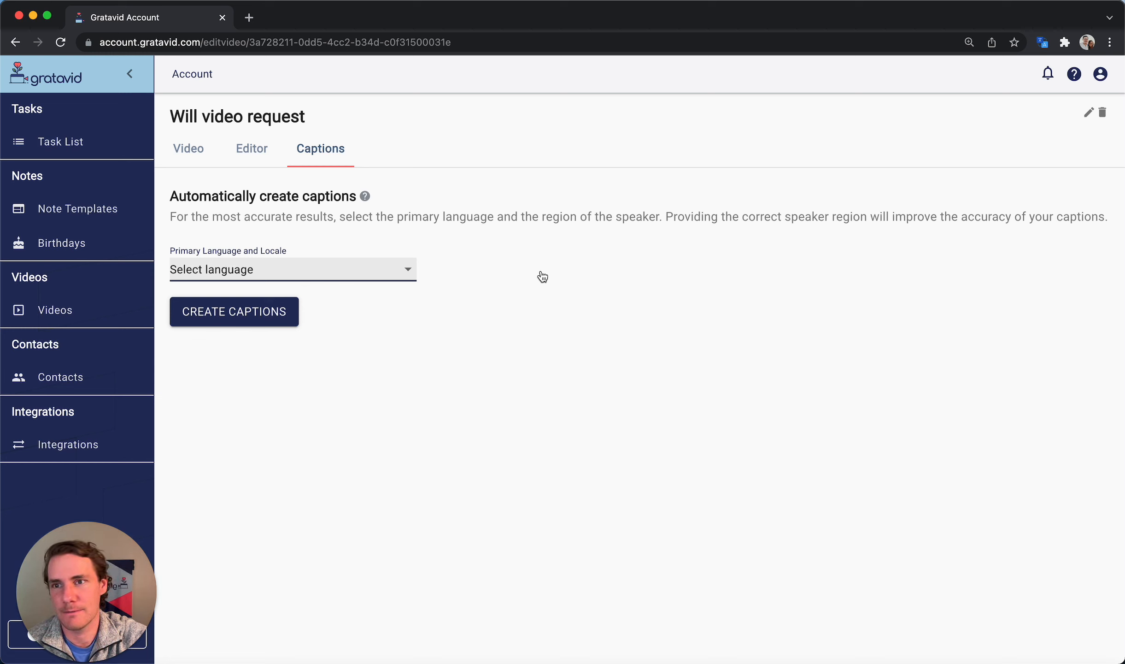
{"action": "left_click", "coordinate": [75, 211]}
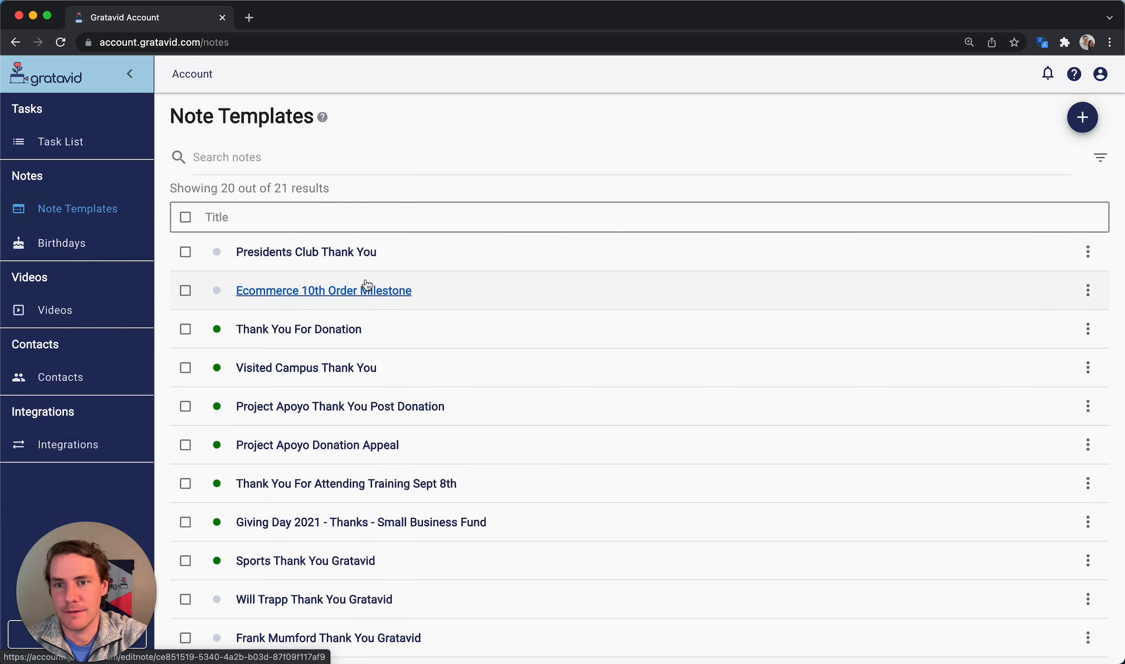
Attach 'Project Apoyo - Sponsor Thankyou', found by searching 'spons', to the Thank You For Donation template
{"action": "left_click", "coordinate": [323, 329]}
{"action": "scroll", "coordinate": [501, 385], "scroll_direction": "down", "scroll_amount": 3}
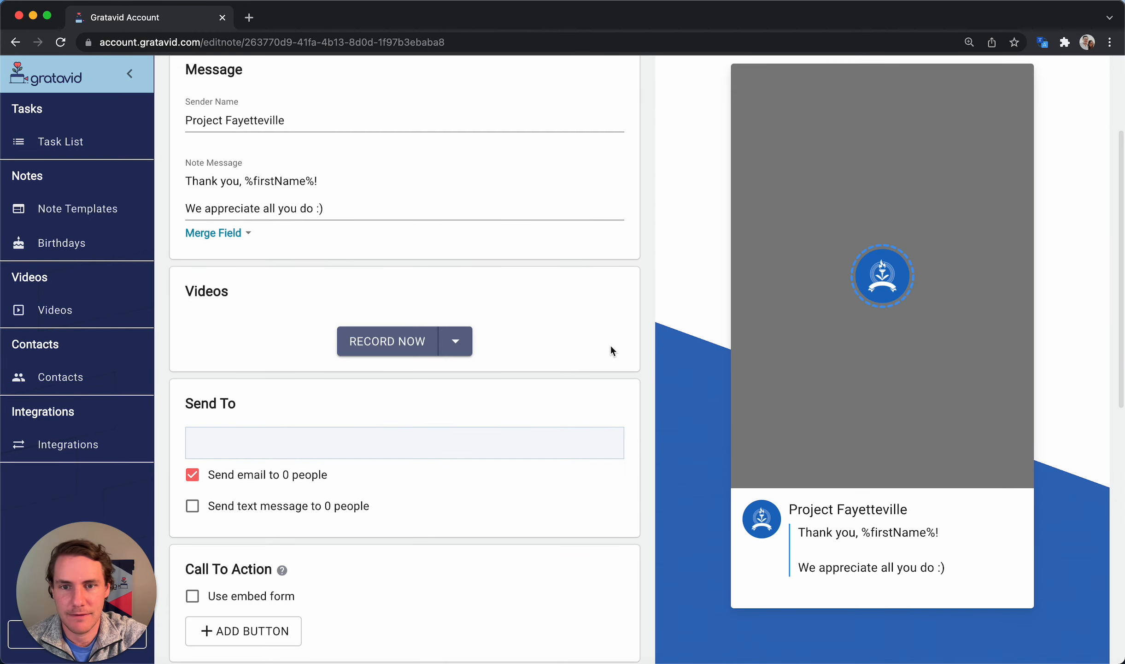
{"action": "left_click", "coordinate": [455, 341]}
{"action": "left_click", "coordinate": [450, 399]}
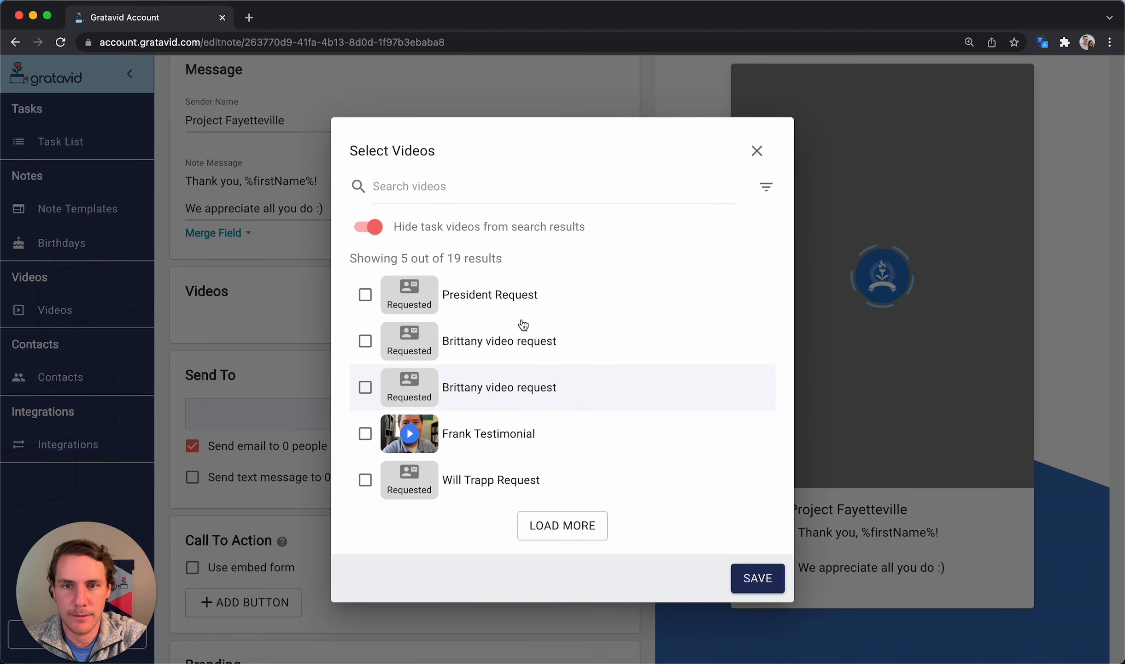
{"action": "left_click", "coordinate": [374, 184]}
{"action": "type", "text": "spons"}
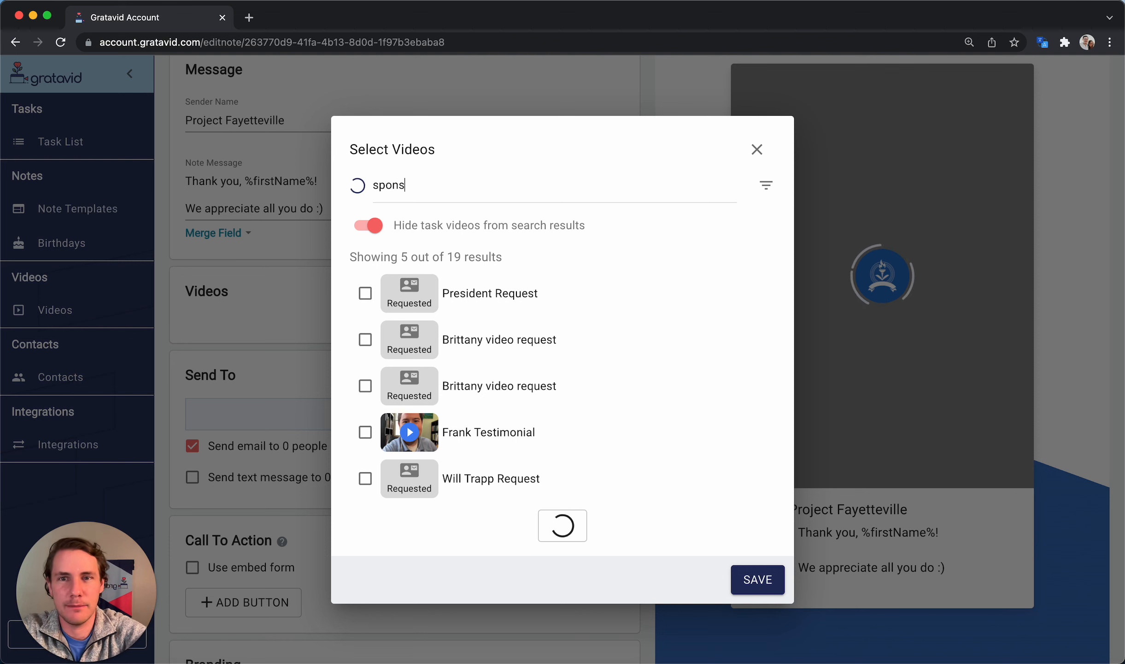
{"action": "left_click", "coordinate": [510, 327]}
{"action": "left_click", "coordinate": [758, 579]}
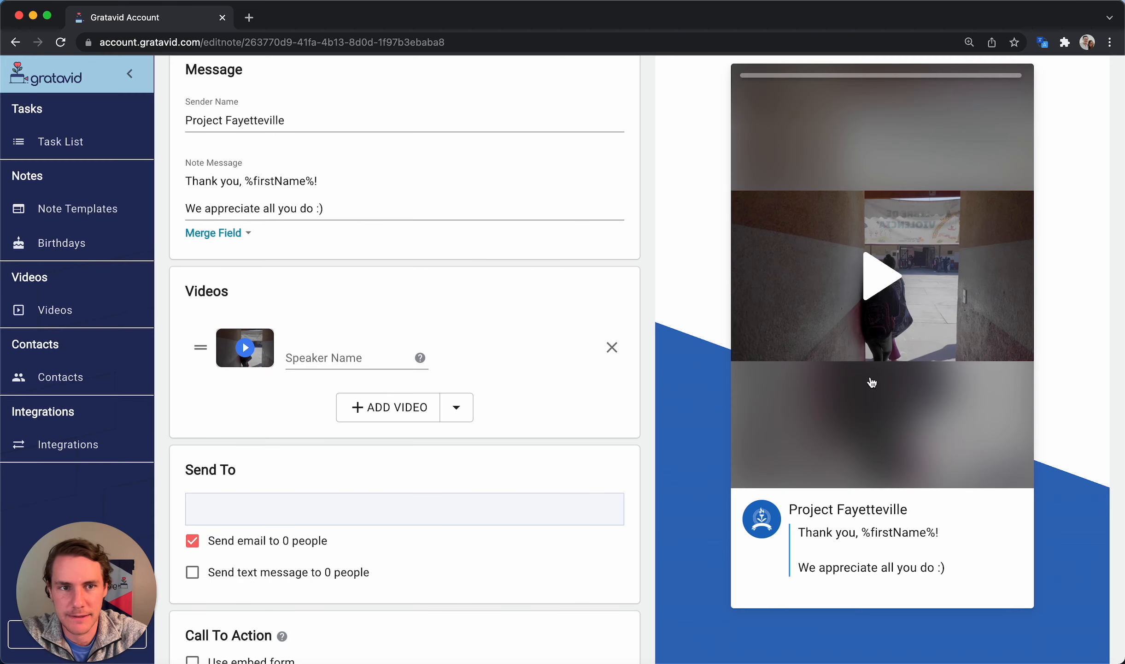
Play and pause the sponsor video in the note preview
{"action": "left_click", "coordinate": [879, 291]}
{"action": "scroll", "coordinate": [867, 231], "scroll_direction": "up", "scroll_amount": 2}
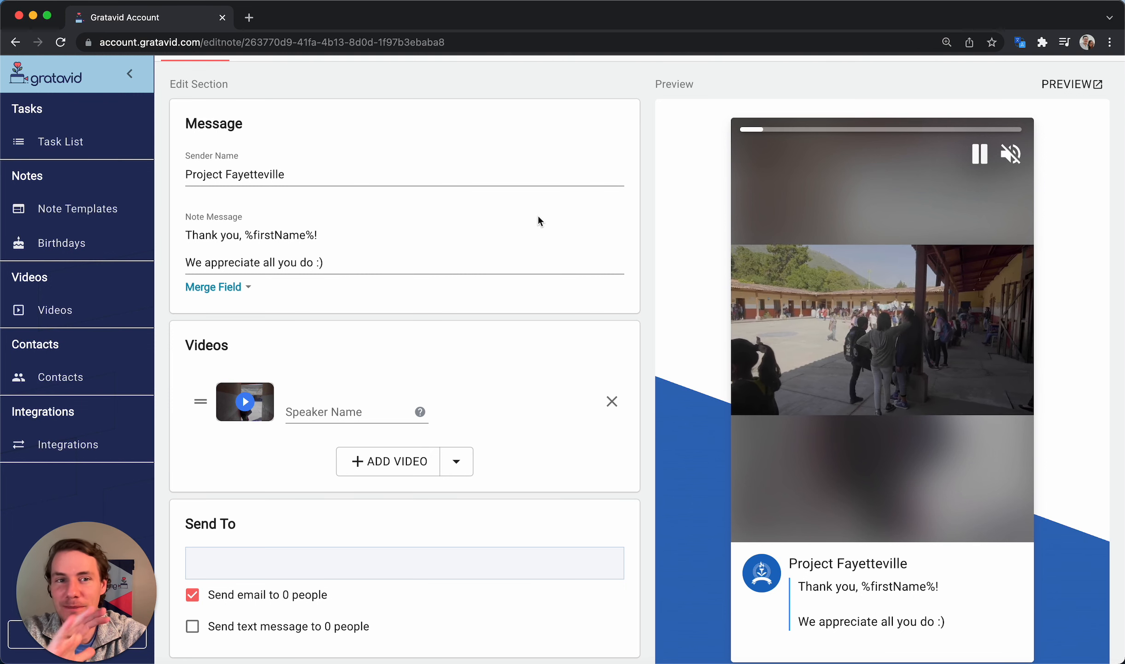
{"action": "key", "text": "space"}
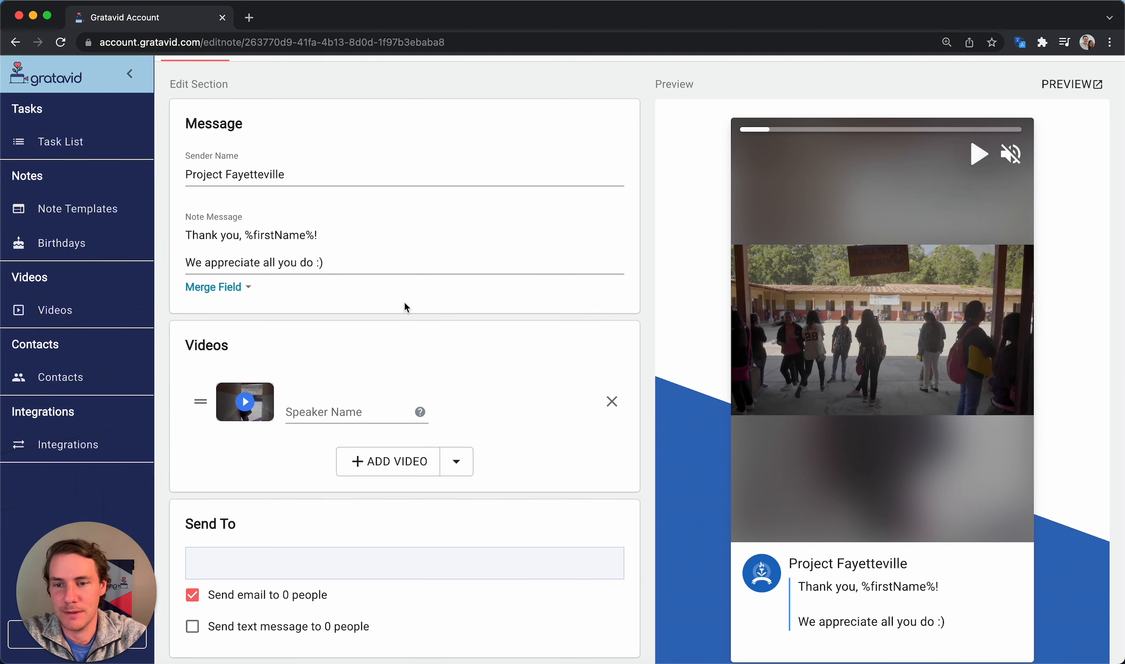
{"action": "scroll", "coordinate": [405, 305], "scroll_direction": "down", "scroll_amount": 8}
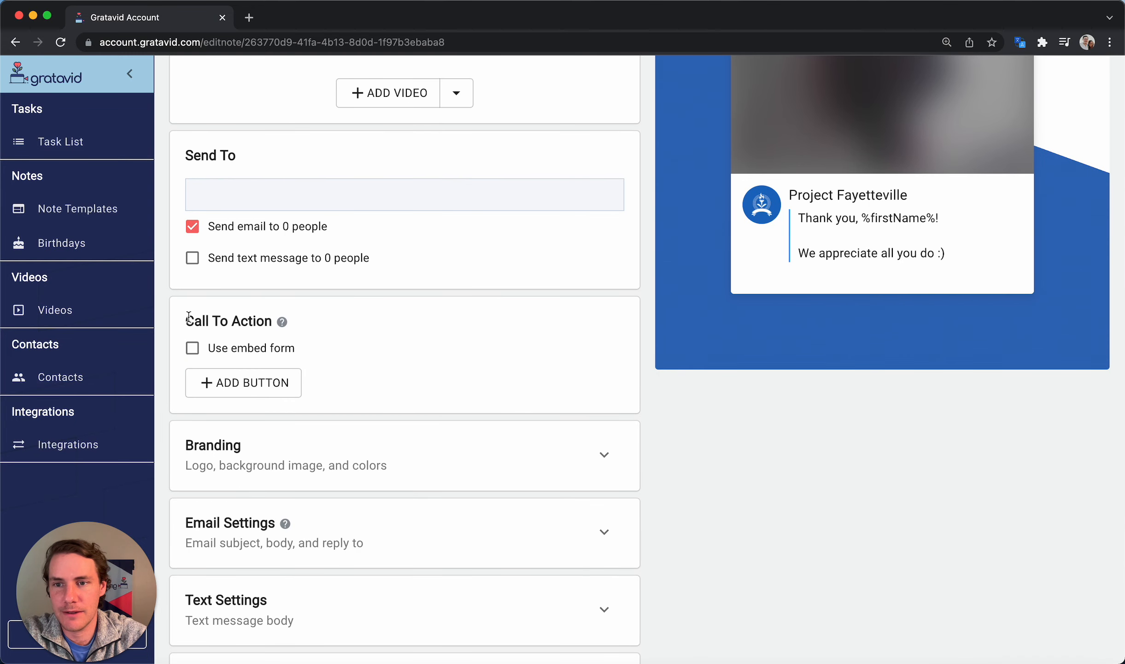
{"action": "left_click_drag", "start_coordinate": [189, 317], "coordinate": [272, 322]}
{"action": "left_click", "coordinate": [394, 325]}
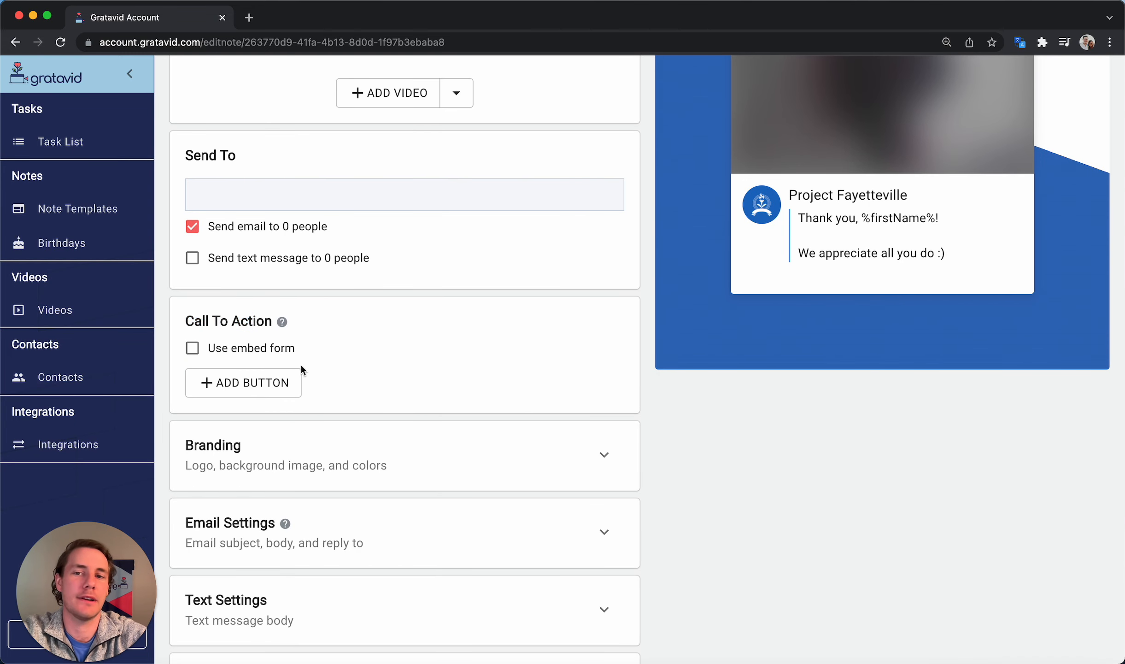
{"action": "left_click", "coordinate": [244, 382]}
{"action": "left_click_drag", "start_coordinate": [265, 406], "coordinate": [226, 406]}
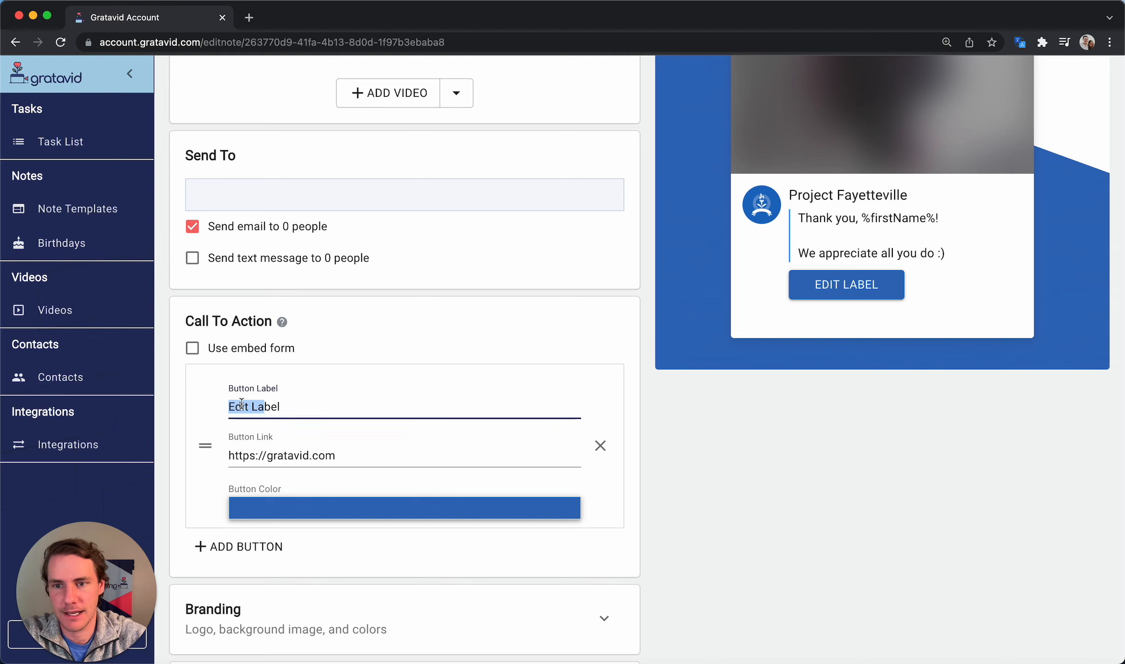
{"action": "key", "text": "super+a"}
{"action": "type", "text": "Next S"}
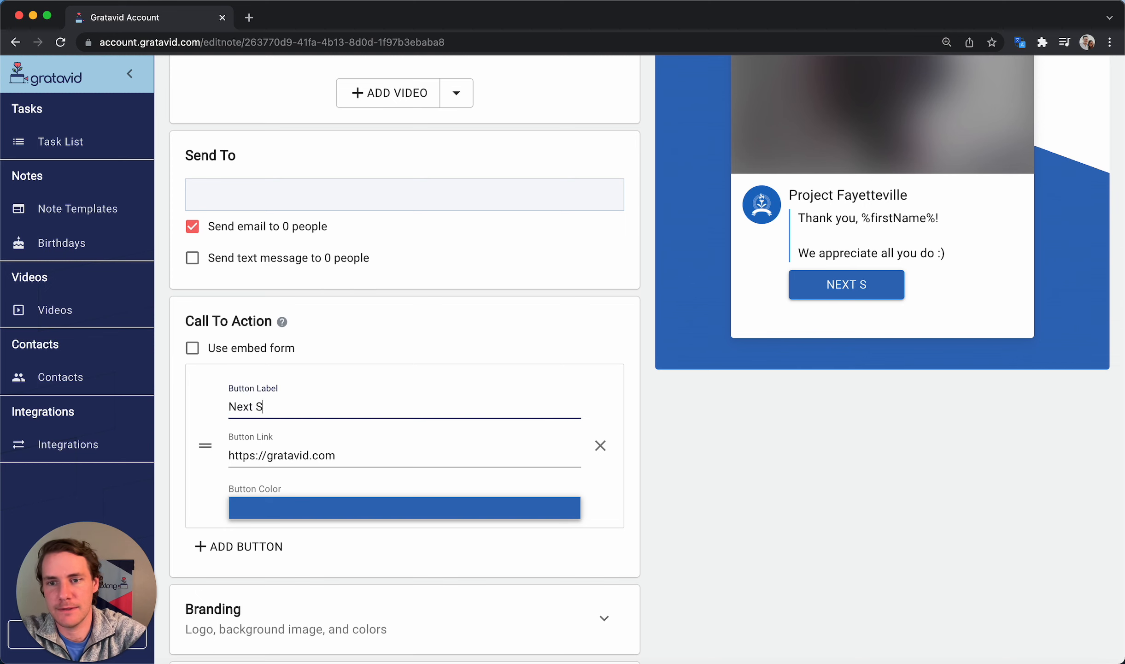
{"action": "type", "text": "teps"}
{"action": "scroll", "coordinate": [608, 349], "scroll_direction": "up", "scroll_amount": 1}
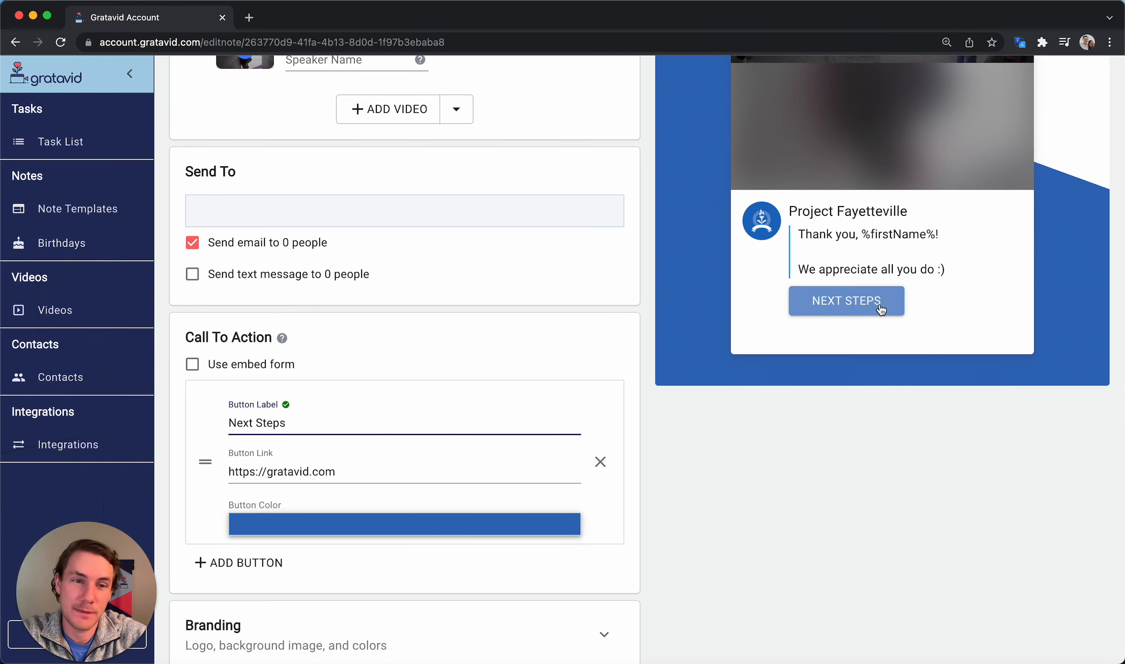
{"action": "left_click", "coordinate": [301, 429]}
{"action": "key", "text": "super+a"}
{"action": "type", "text": "Donat"}
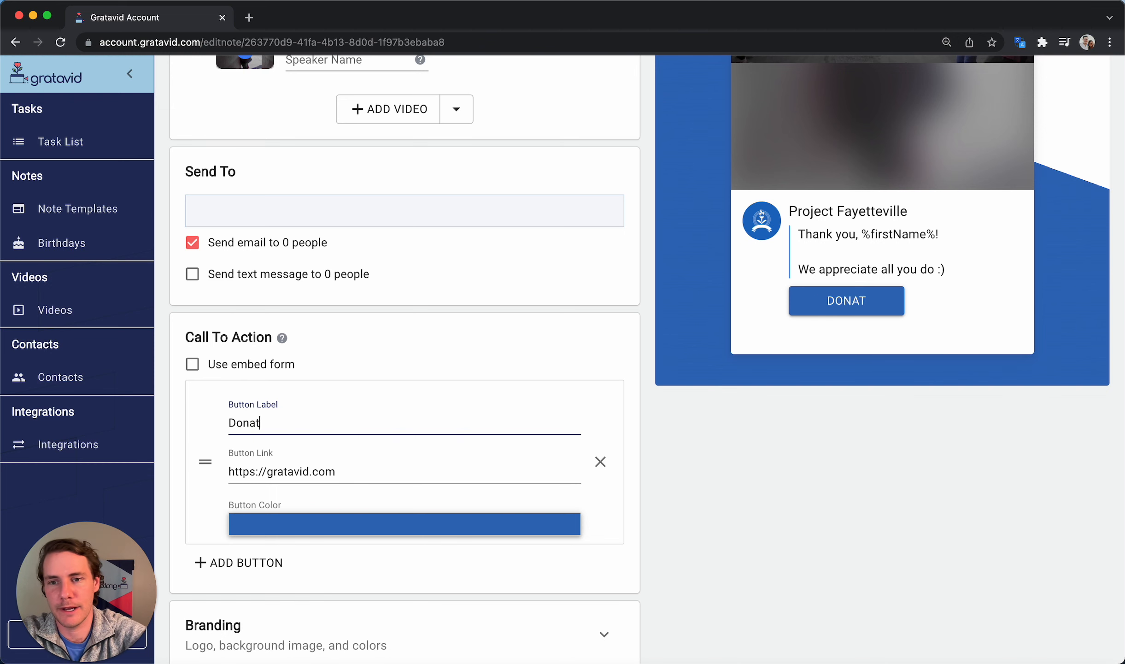
{"action": "type", "text": "e now"}
{"action": "scroll", "coordinate": [423, 374], "scroll_direction": "down", "scroll_amount": 3}
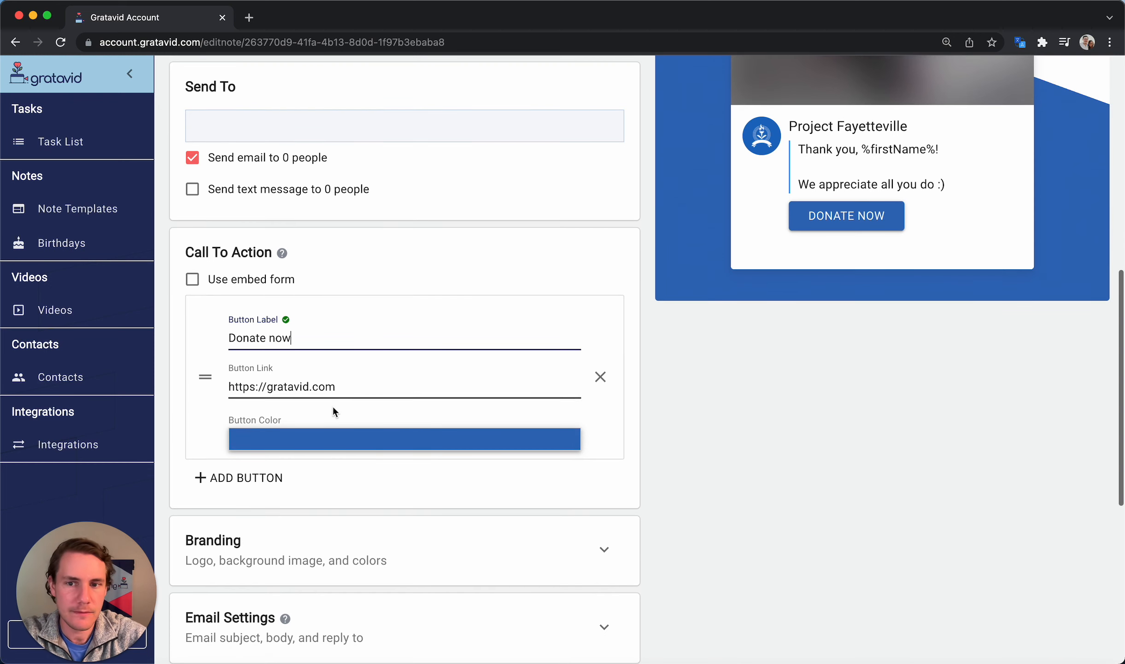
{"action": "left_click", "coordinate": [261, 480]}
{"action": "left_click_drag", "start_coordinate": [291, 503], "coordinate": [203, 502]}
{"action": "type", "text": "Learn "}
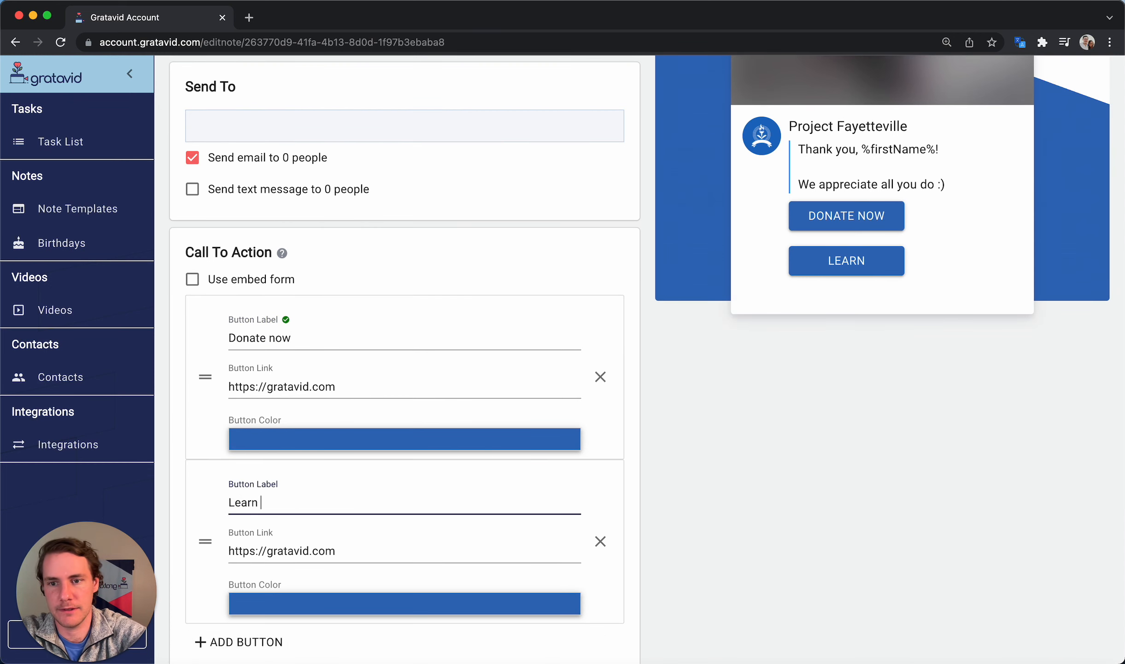
{"action": "type", "text": "more"}
{"action": "scroll", "coordinate": [495, 470], "scroll_direction": "down", "scroll_amount": 3}
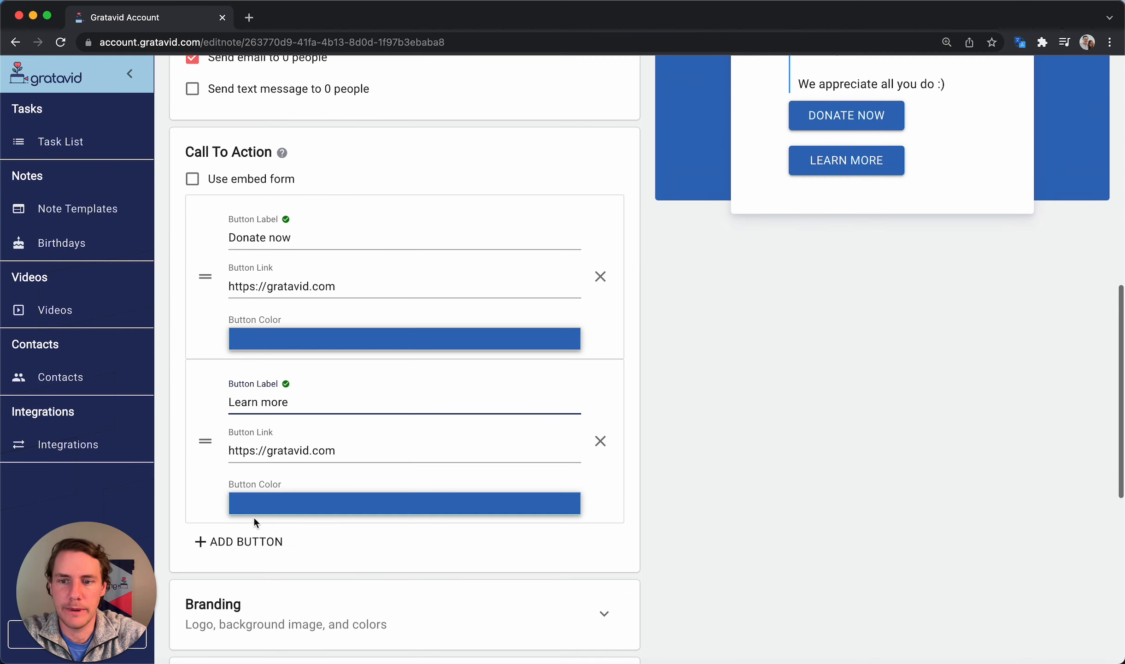
{"action": "left_click", "coordinate": [249, 541]}
{"action": "left_click_drag", "start_coordinate": [289, 565], "coordinate": [214, 565]}
{"action": "type", "text": "RS"}
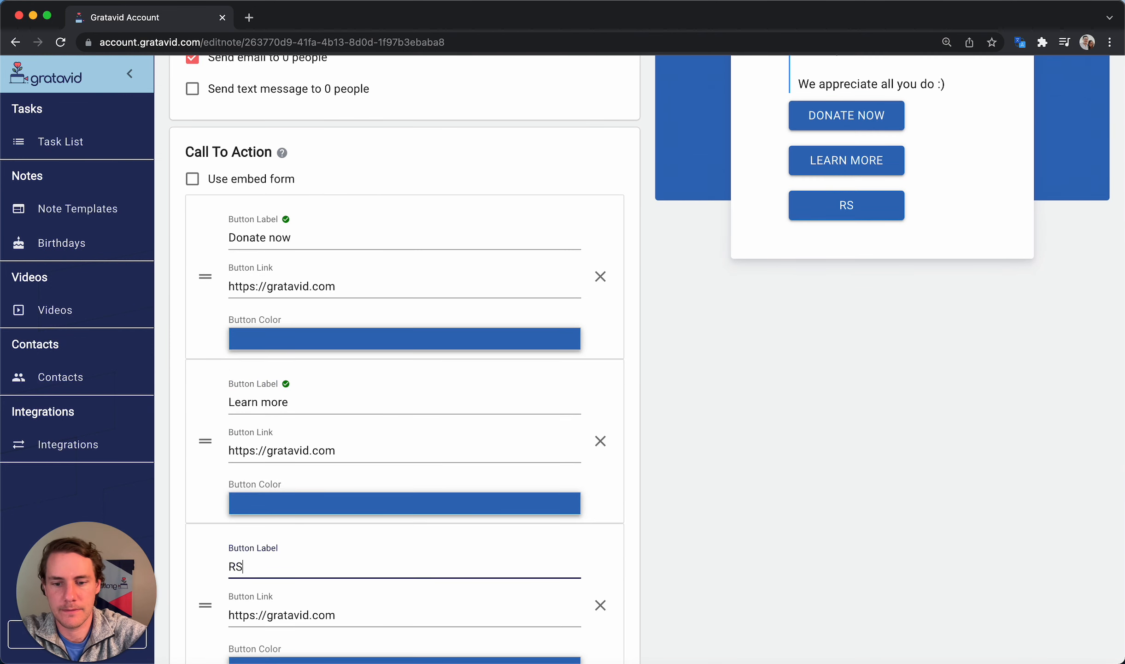
{"action": "type", "text": "VP"}
{"action": "scroll", "coordinate": [289, 495], "scroll_direction": "down", "scroll_amount": 3}
{"action": "left_click_drag", "start_coordinate": [352, 449], "coordinate": [264, 449]}
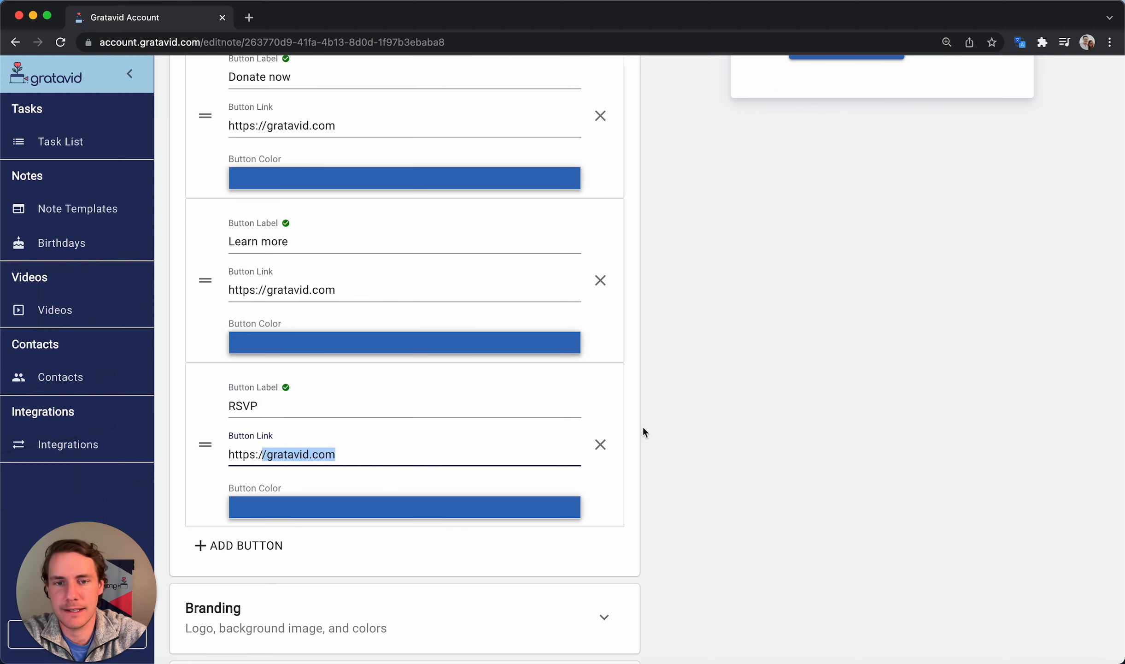
{"action": "left_click", "coordinate": [601, 444]}
{"action": "left_click", "coordinate": [600, 280]}
{"action": "scroll", "coordinate": [599, 291], "scroll_direction": "up", "scroll_amount": 5}
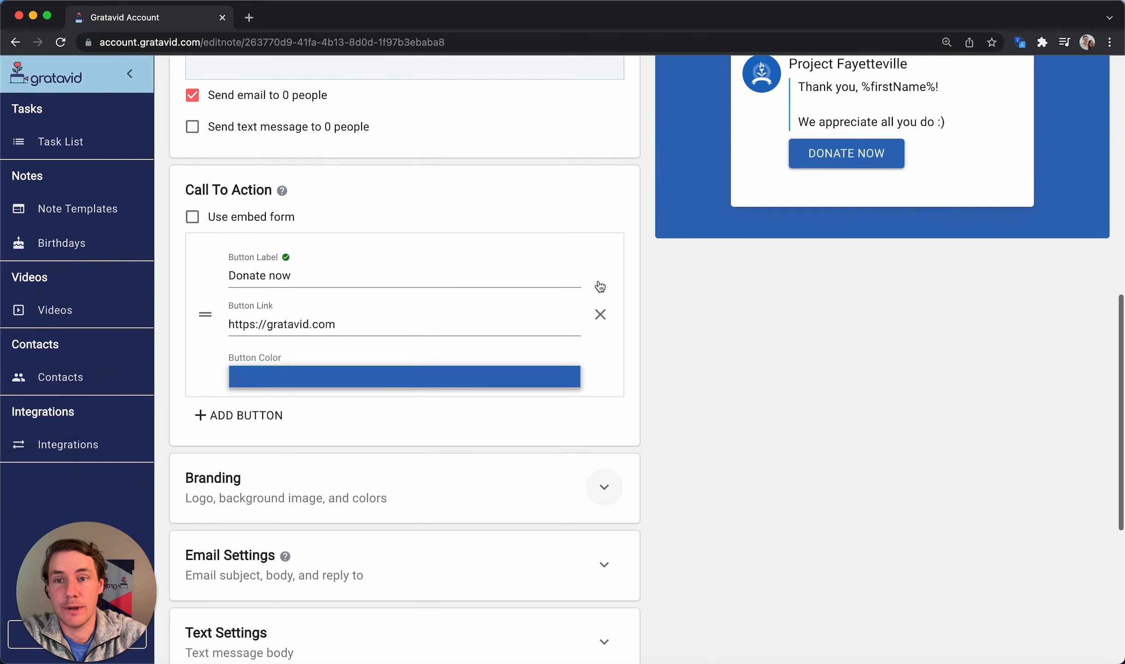
{"action": "left_click", "coordinate": [600, 312]}
{"action": "scroll", "coordinate": [760, 329], "scroll_direction": "down", "scroll_amount": 1}
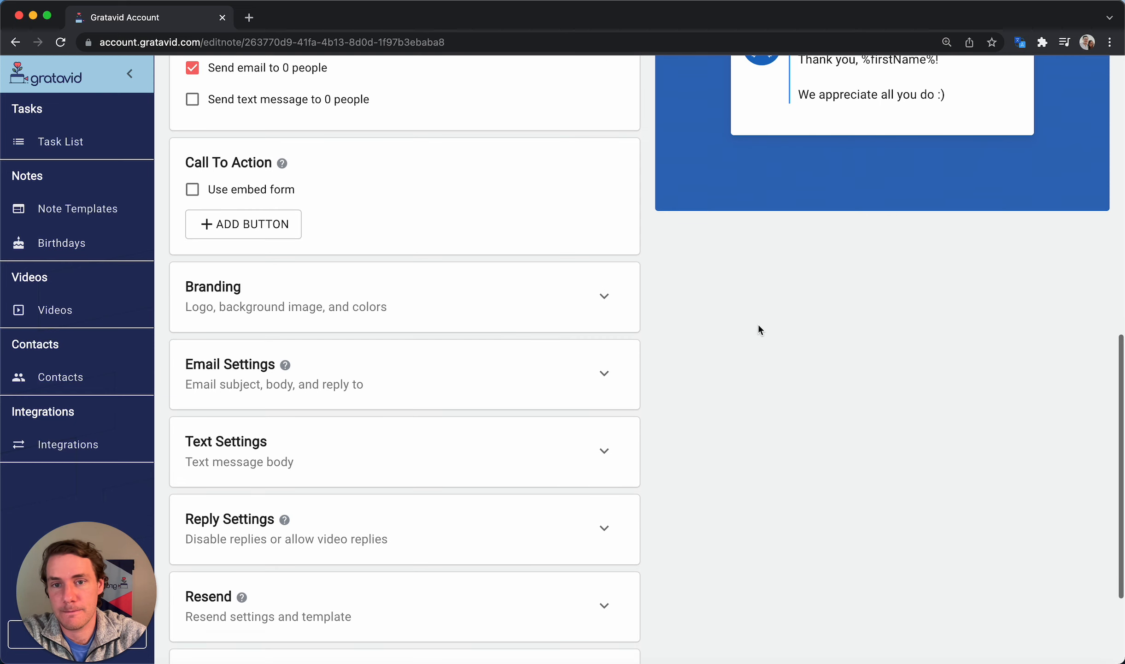
Look over the note's branding and email subject settings, leaving both unchanged
{"action": "left_click", "coordinate": [447, 303]}
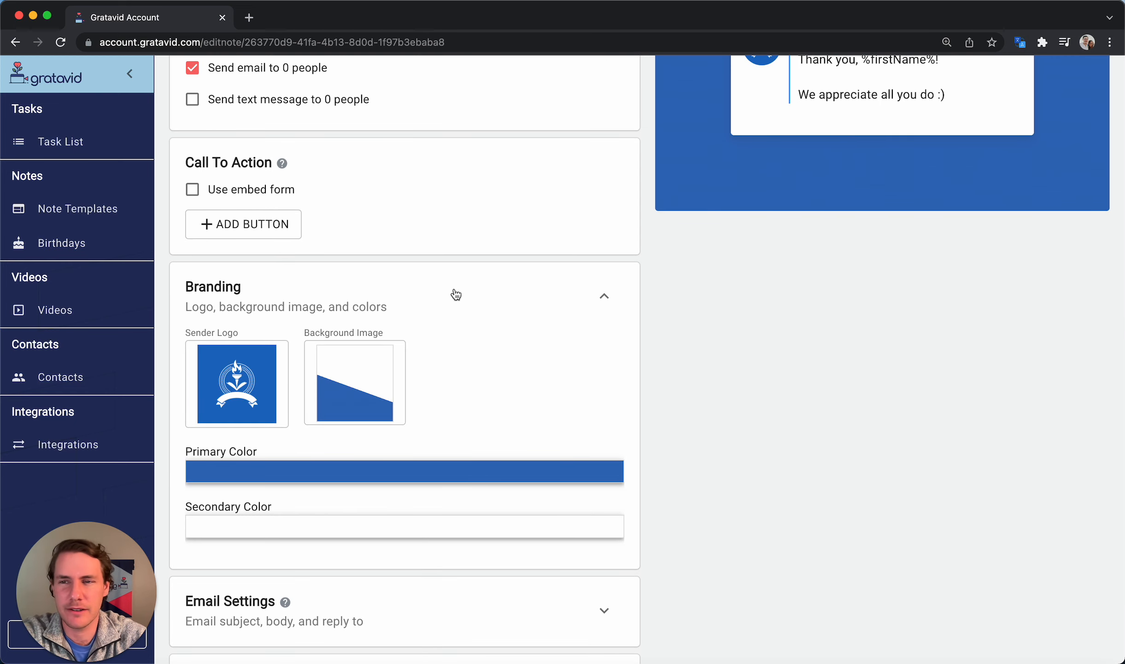
{"action": "left_click", "coordinate": [456, 294]}
{"action": "scroll", "coordinate": [454, 294], "scroll_direction": "down", "scroll_amount": 4}
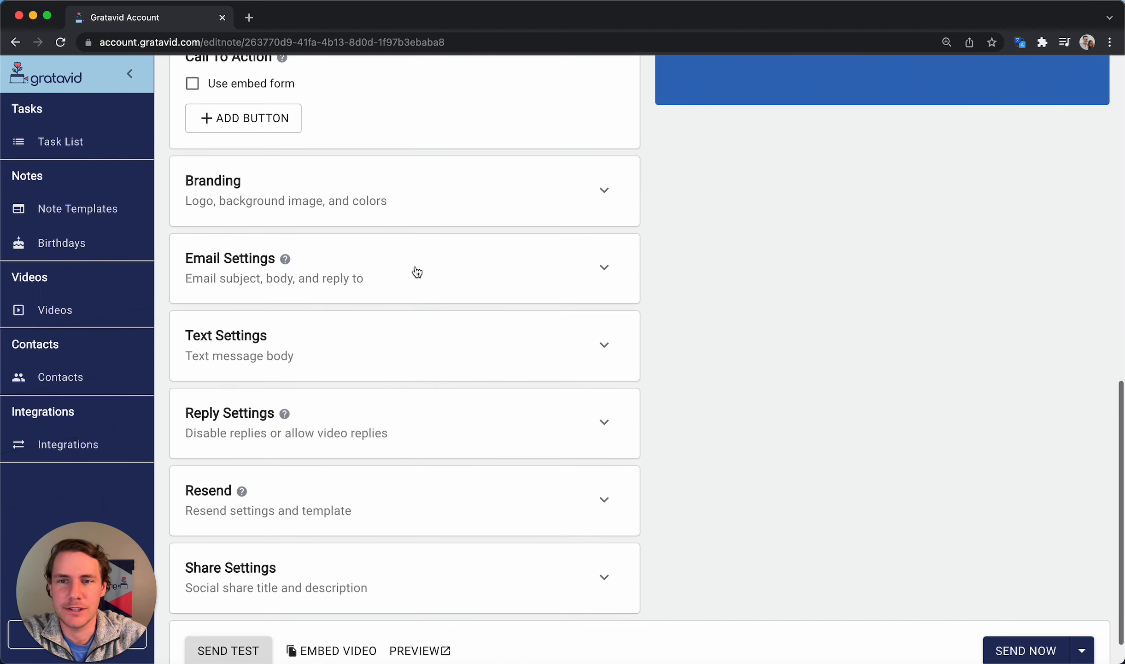
{"action": "left_click", "coordinate": [417, 271]}
{"action": "left_click_drag", "start_coordinate": [426, 327], "coordinate": [180, 328]}
{"action": "left_click", "coordinate": [727, 253]}
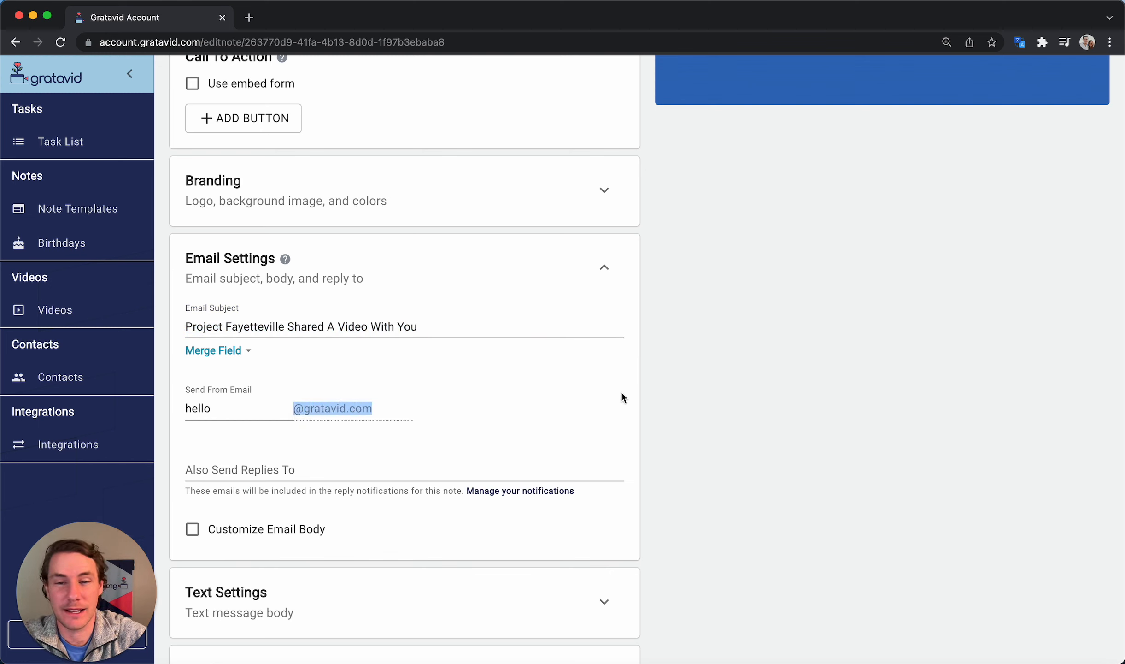
{"action": "left_click", "coordinate": [450, 271]}
{"action": "scroll", "coordinate": [451, 272], "scroll_direction": "down", "scroll_amount": 2}
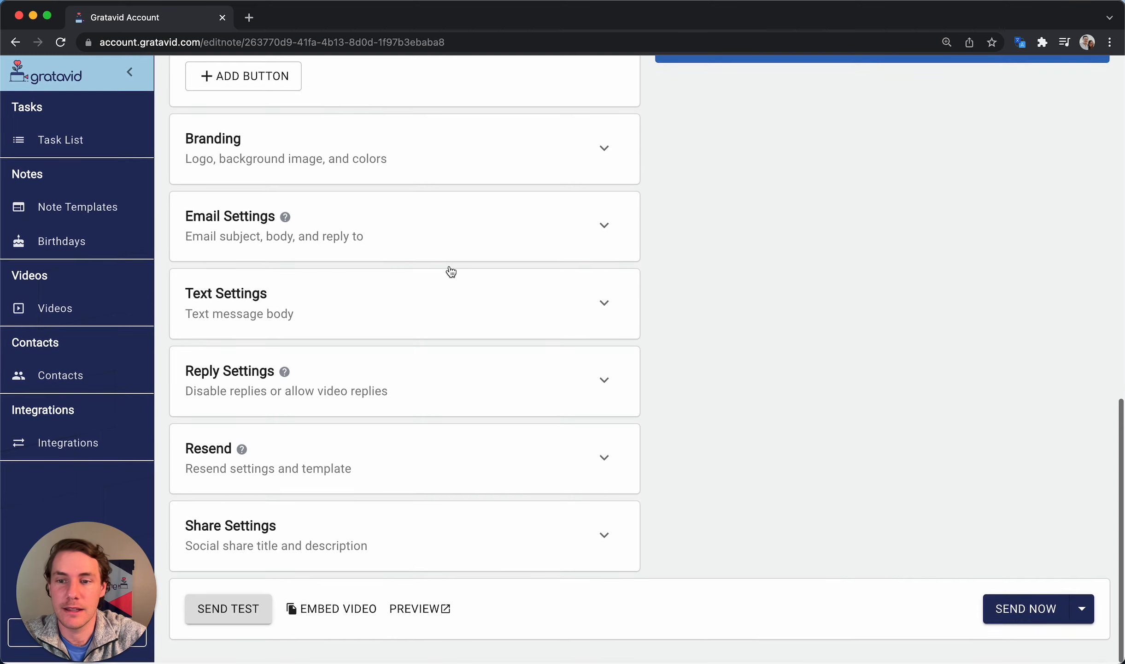
Set the resend delay to 7 days and turn off auto resend for unopened emails
{"action": "left_click", "coordinate": [380, 453]}
{"action": "scroll", "coordinate": [379, 458], "scroll_direction": "down", "scroll_amount": 5}
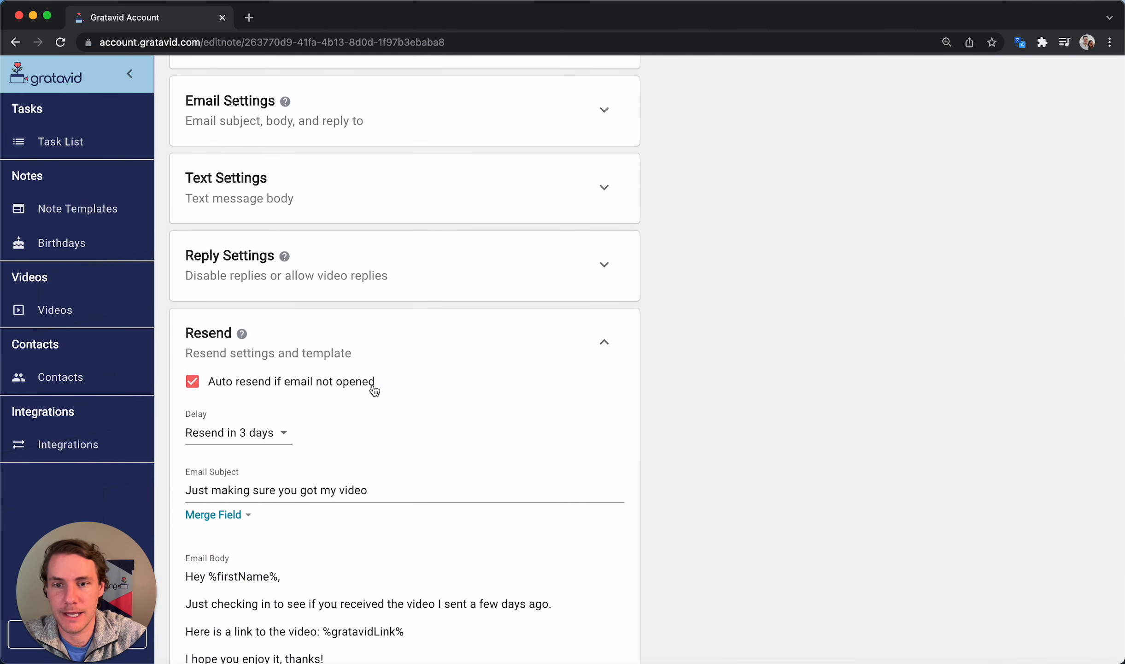
{"action": "left_click_drag", "start_coordinate": [375, 388], "coordinate": [211, 388]}
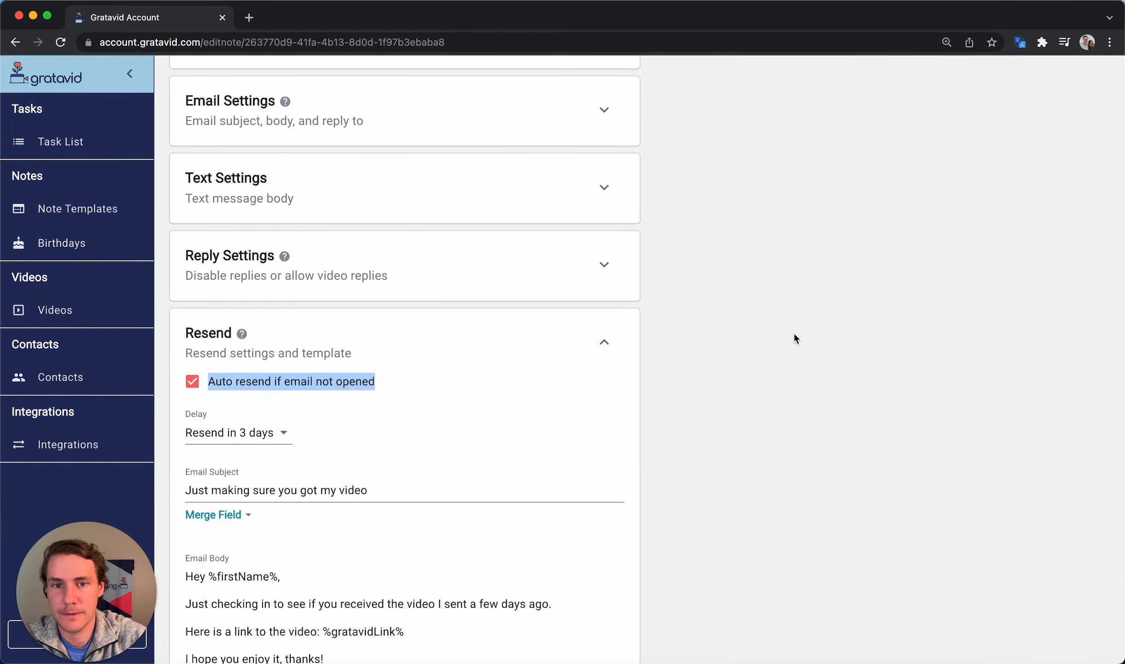
{"action": "scroll", "coordinate": [794, 334], "scroll_direction": "down", "scroll_amount": 1}
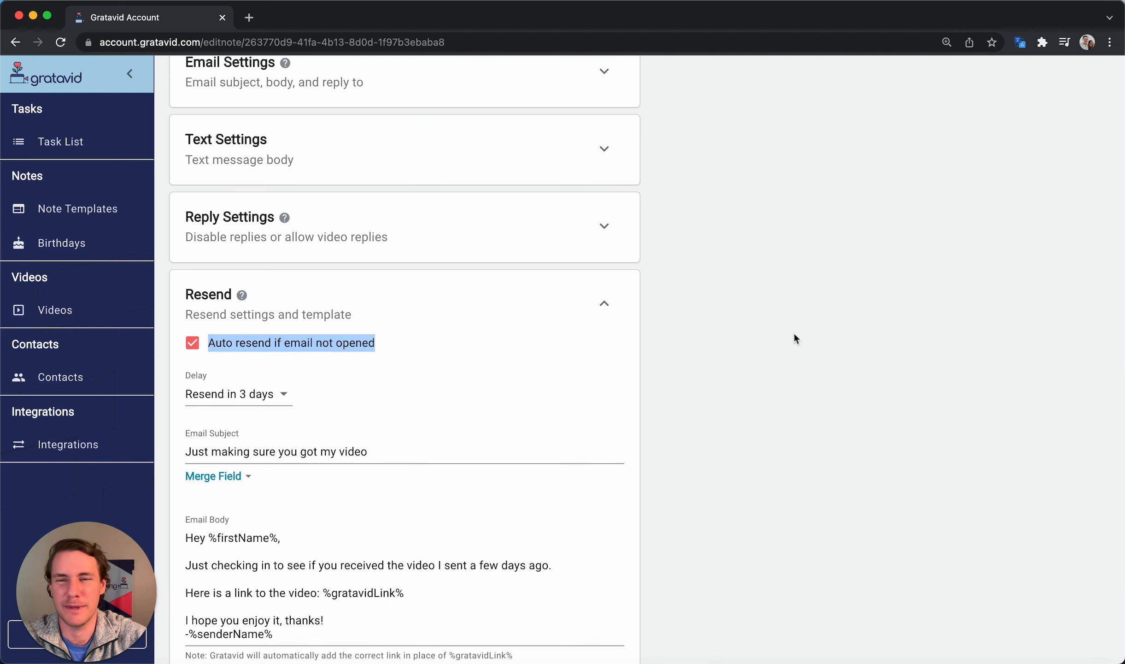
{"action": "scroll", "coordinate": [420, 436], "scroll_direction": "down", "scroll_amount": 2}
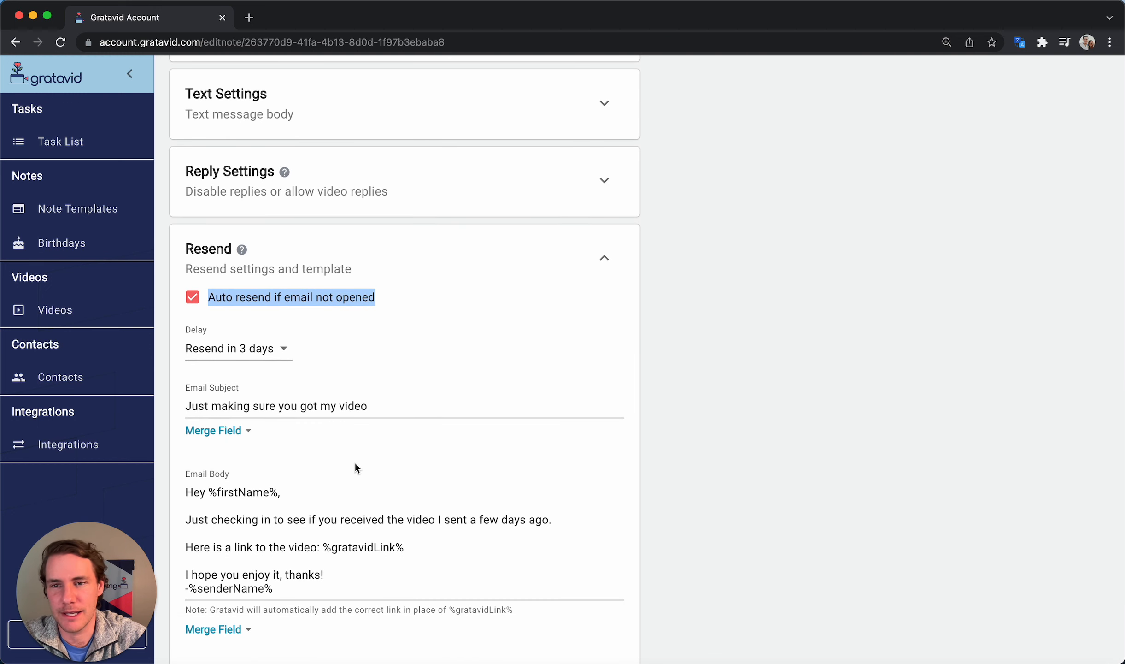
{"action": "left_click", "coordinate": [273, 351]}
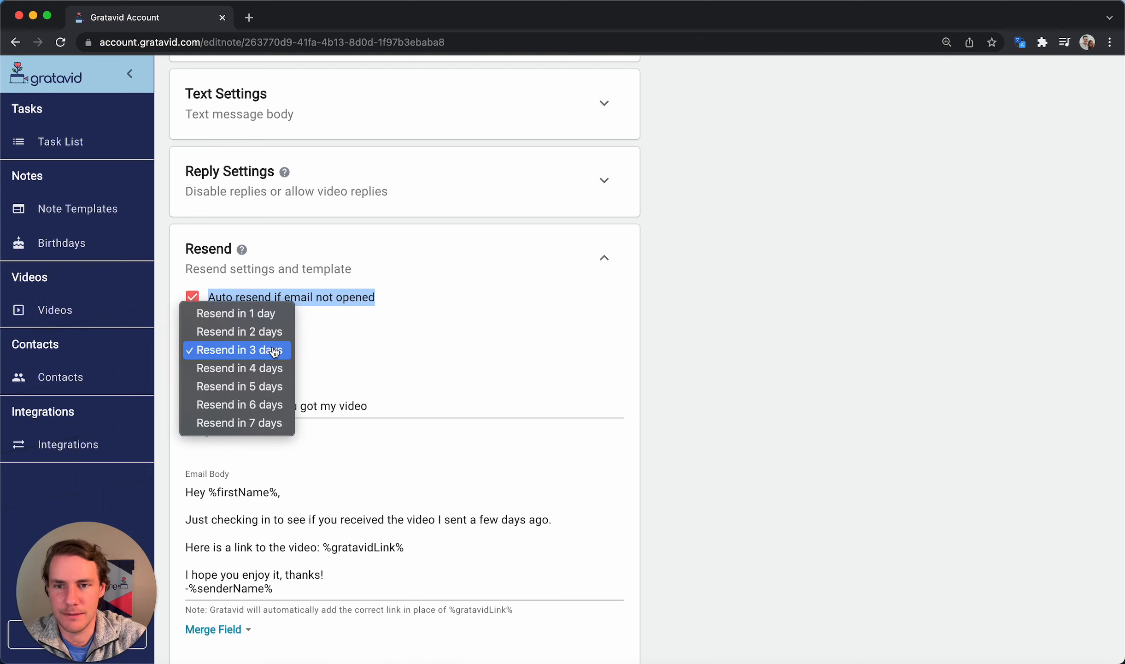
{"action": "left_click", "coordinate": [267, 423]}
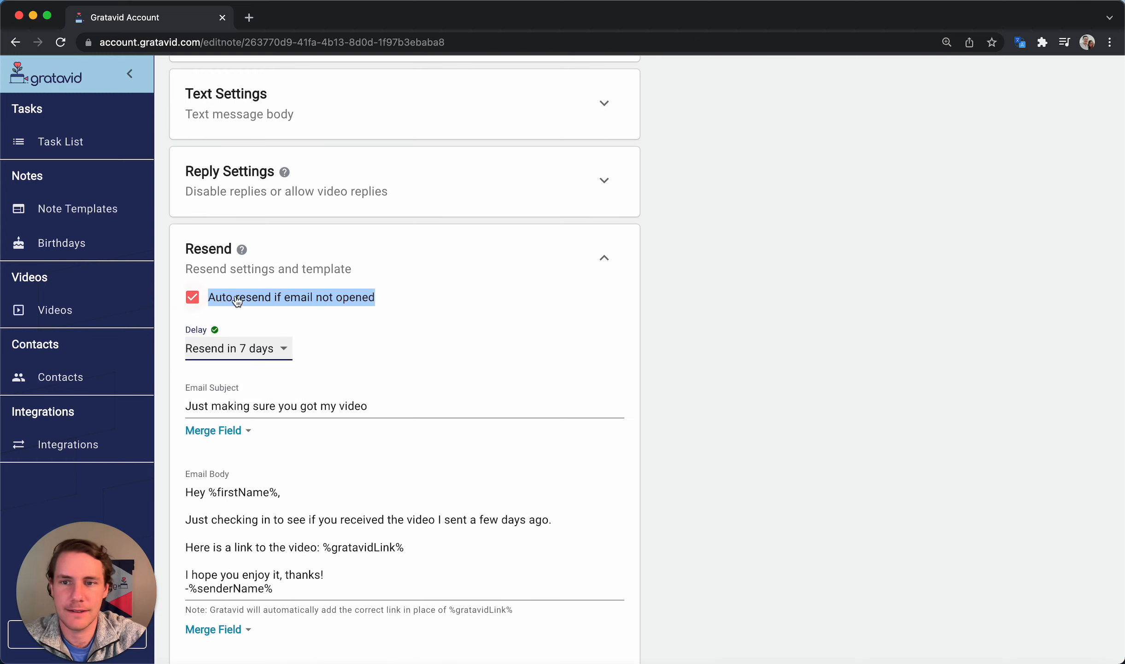
{"action": "left_click", "coordinate": [580, 335]}
{"action": "left_click", "coordinate": [191, 297]}
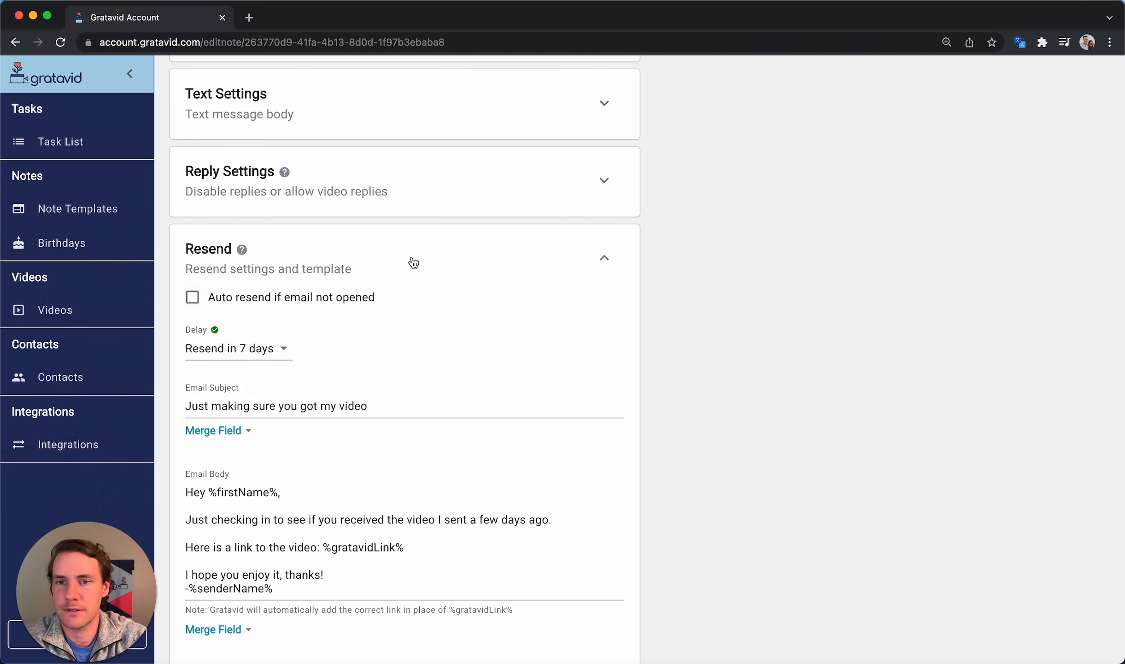
{"action": "left_click", "coordinate": [431, 257]}
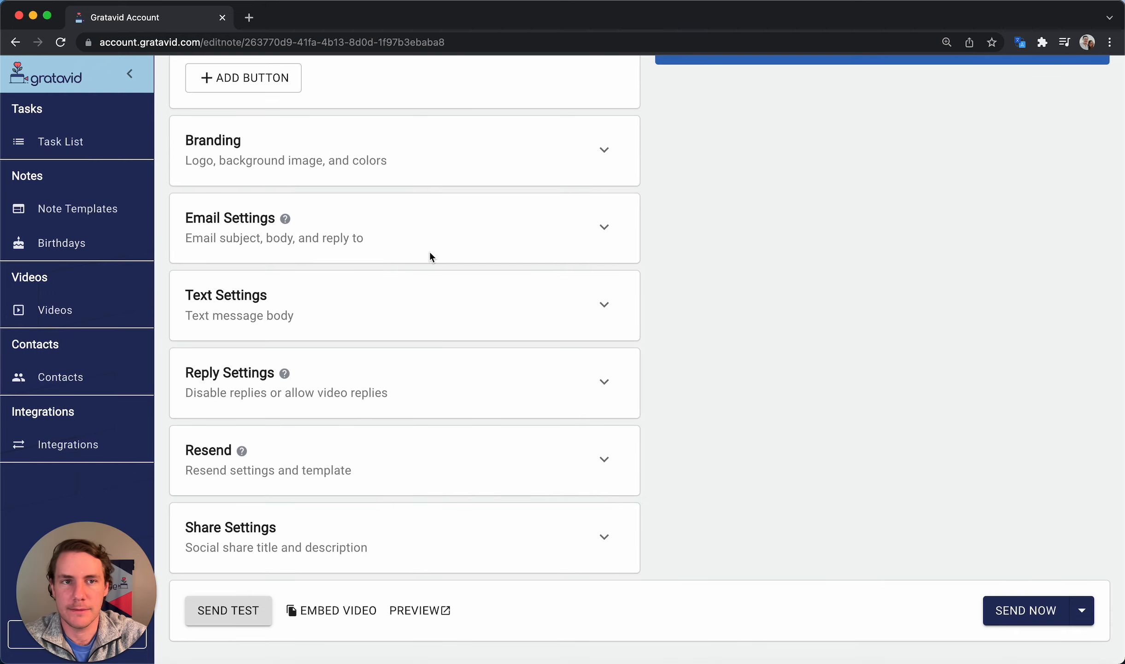
{"action": "scroll", "coordinate": [430, 257], "scroll_direction": "up", "scroll_amount": 5}
{"action": "scroll", "coordinate": [429, 251], "scroll_direction": "up", "scroll_amount": 1}
{"action": "scroll", "coordinate": [429, 251], "scroll_direction": "up", "scroll_amount": 7}
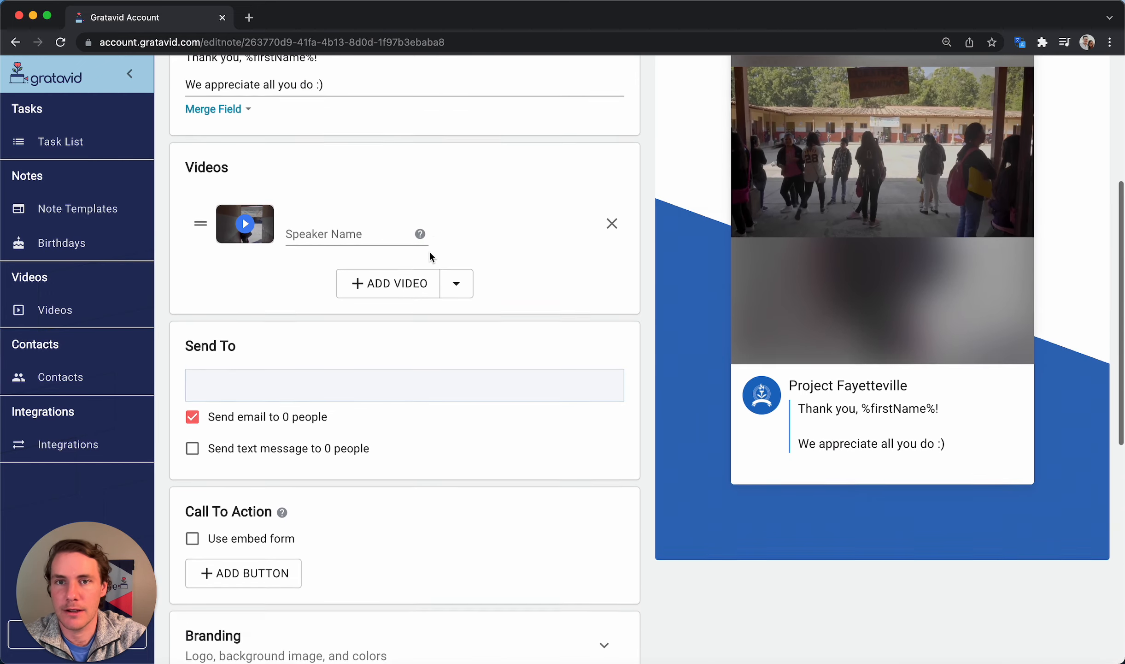
{"action": "scroll", "coordinate": [429, 251], "scroll_direction": "up", "scroll_amount": 3}
{"action": "scroll", "coordinate": [429, 250], "scroll_direction": "down", "scroll_amount": 4}
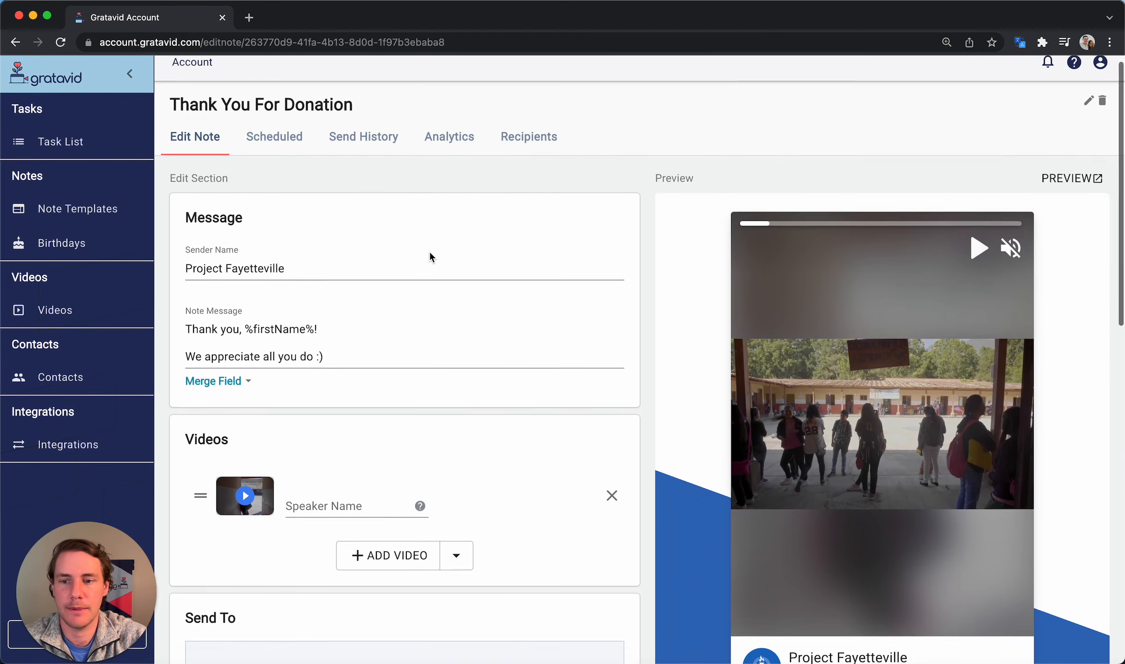
{"action": "scroll", "coordinate": [429, 251], "scroll_direction": "down", "scroll_amount": 3}
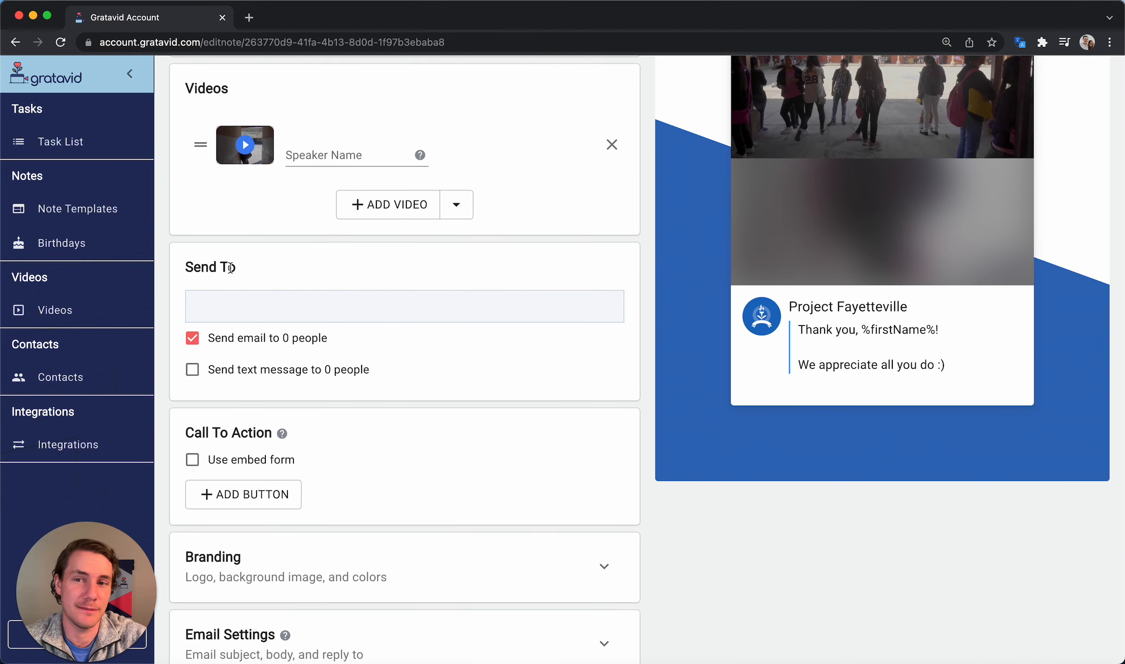
{"action": "left_click_drag", "start_coordinate": [230, 268], "coordinate": [181, 272]}
{"action": "left_click", "coordinate": [278, 260]}
{"action": "left_click", "coordinate": [204, 306]}
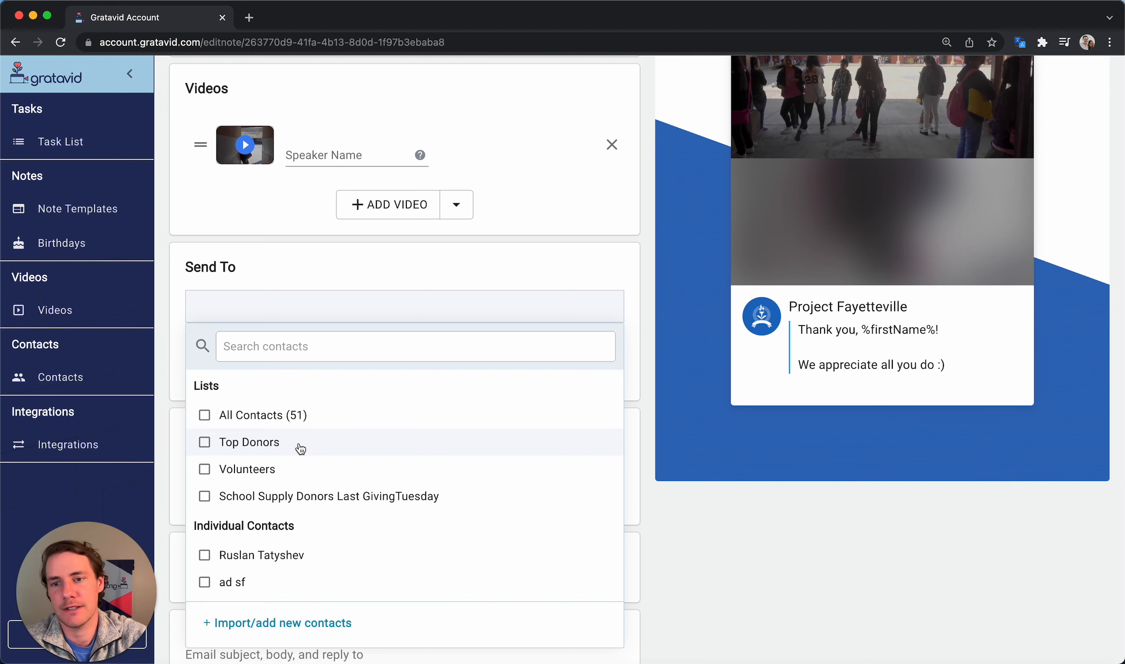
{"action": "left_click", "coordinate": [661, 463]}
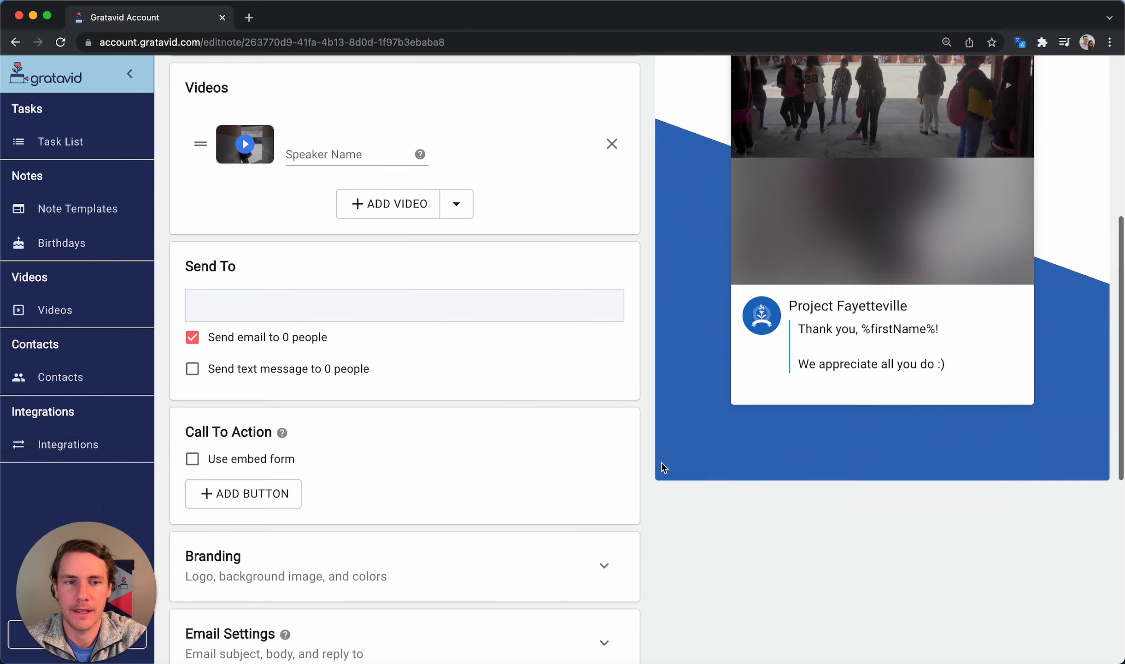
{"action": "scroll", "coordinate": [661, 463], "scroll_direction": "down", "scroll_amount": 9}
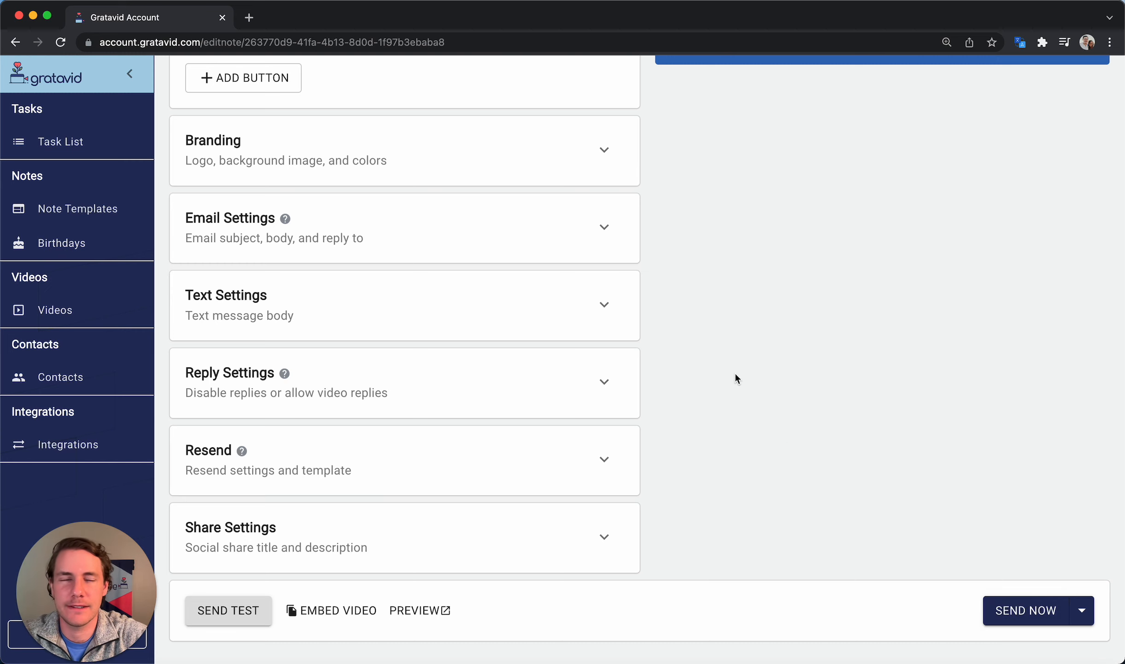
{"action": "scroll", "coordinate": [735, 375], "scroll_direction": "up", "scroll_amount": 15}
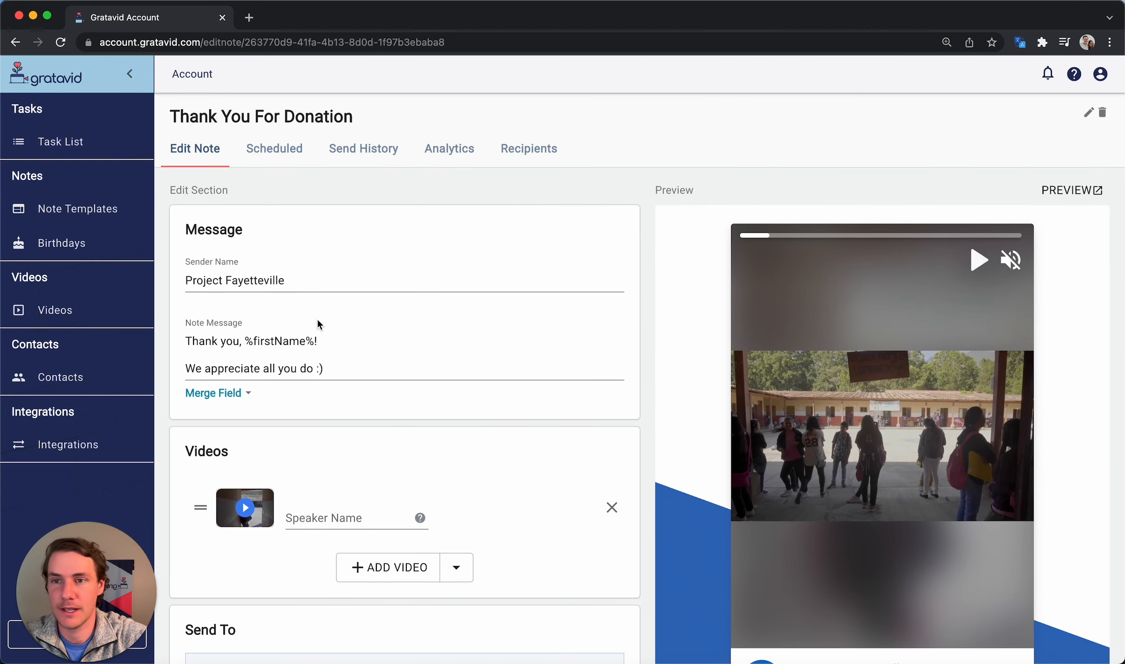
Start a new task from the Task List with the comment 'Made a $500 donation'
{"action": "left_click", "coordinate": [75, 147]}
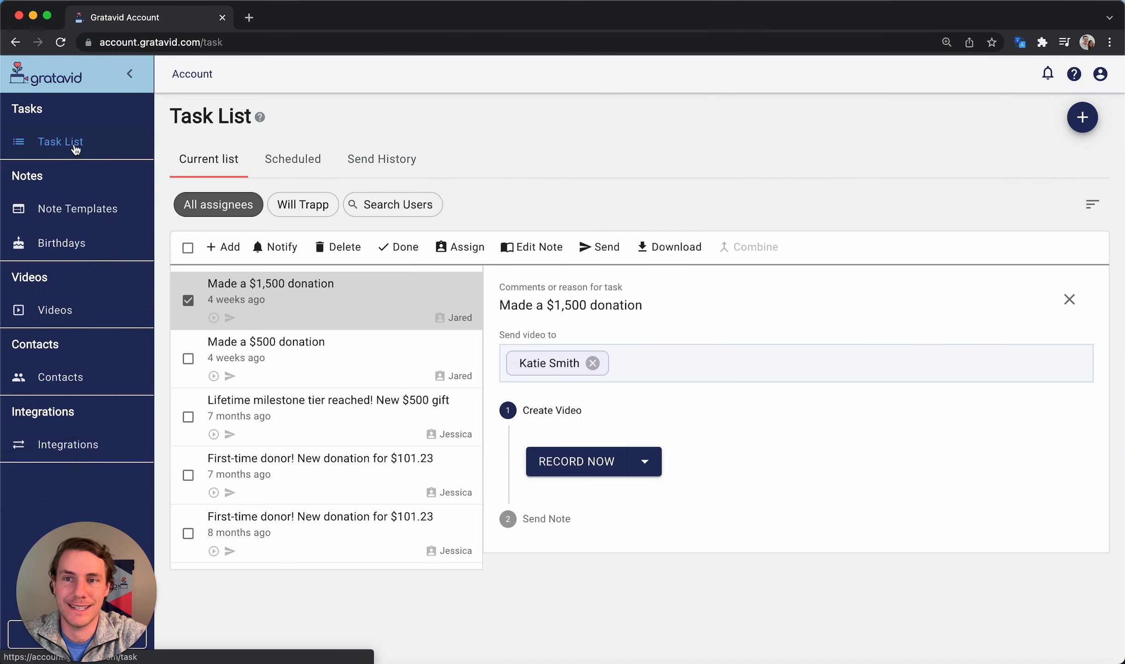
{"action": "left_click_drag", "start_coordinate": [168, 116], "coordinate": [242, 118]}
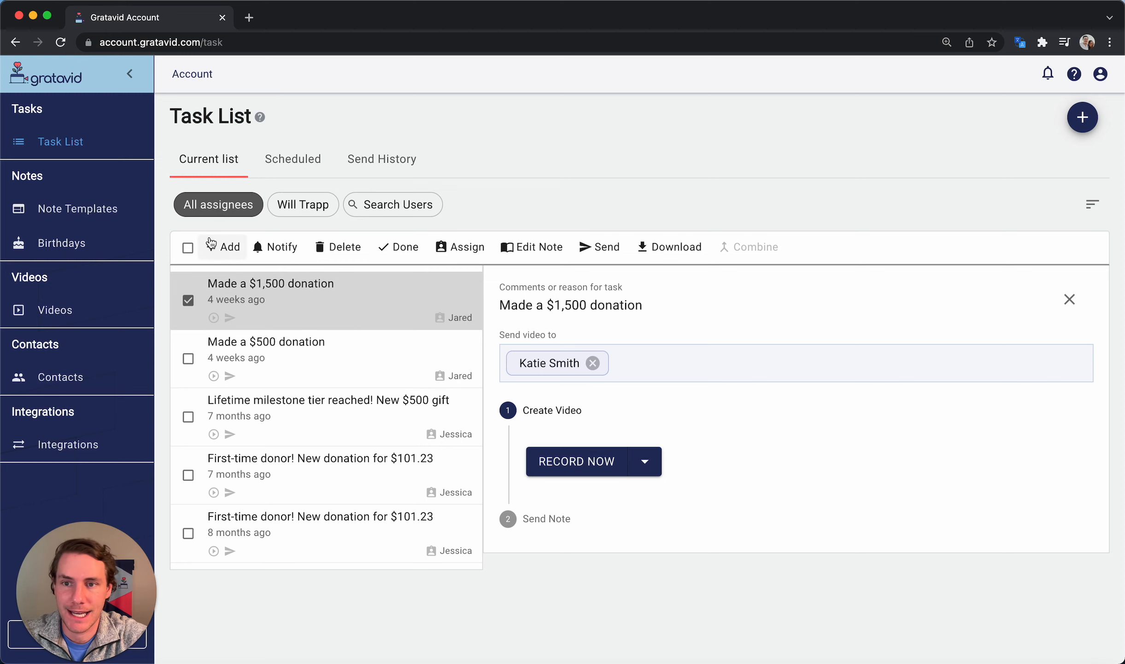
{"action": "left_click", "coordinate": [223, 245]}
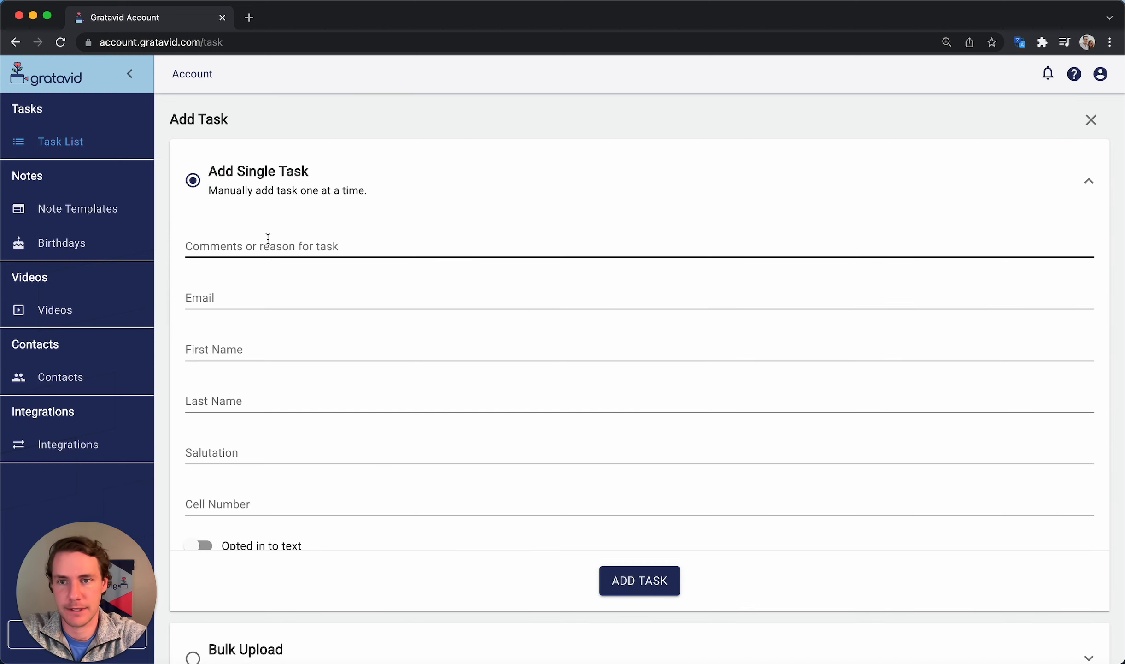
{"action": "left_click", "coordinate": [268, 239]}
{"action": "type", "text": "Made a "}
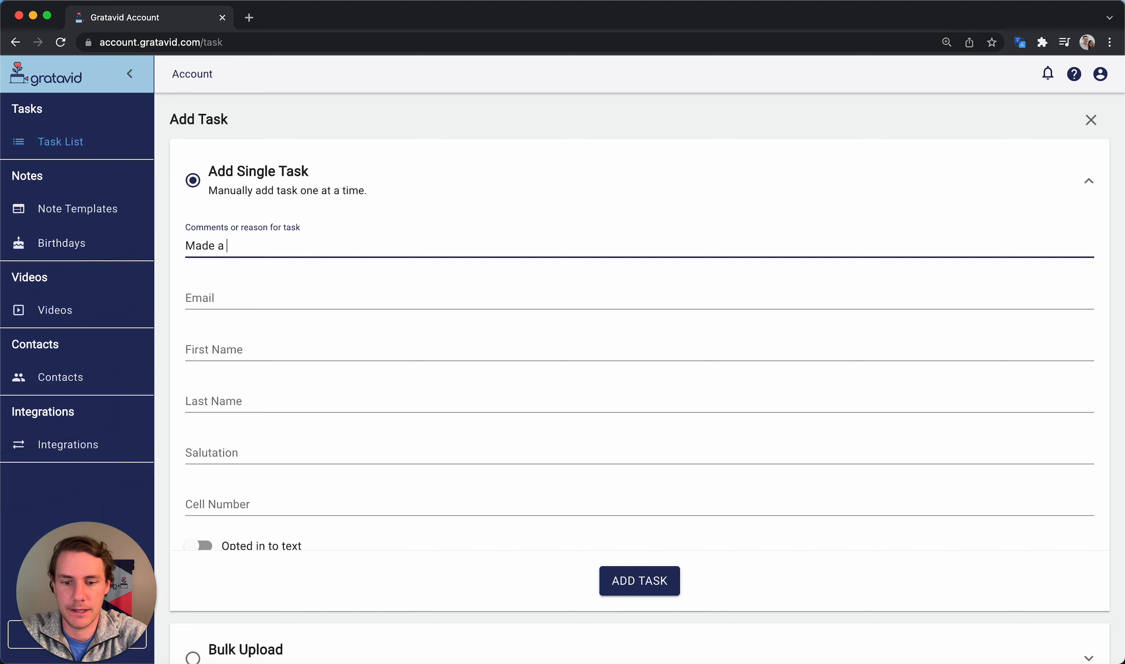
{"action": "type", "text": "$500 donation"}
Assign the task to the contact via their e-mail suggestion, add it, and begin another task
{"action": "key", "text": "Tab"}
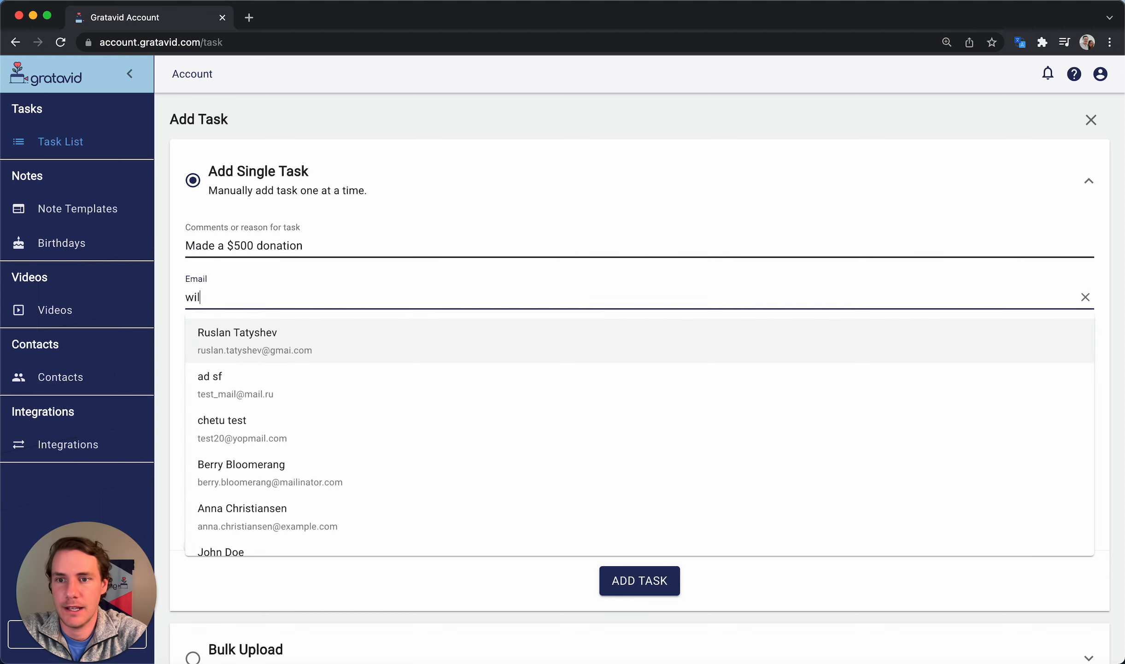
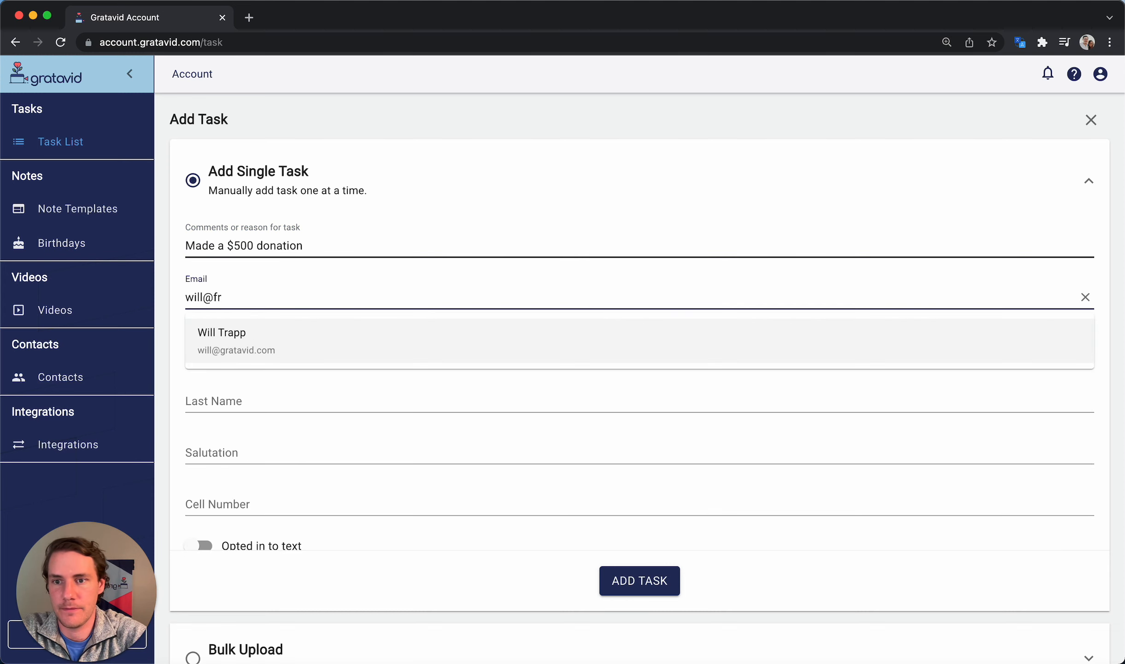
{"action": "left_click", "coordinate": [269, 344]}
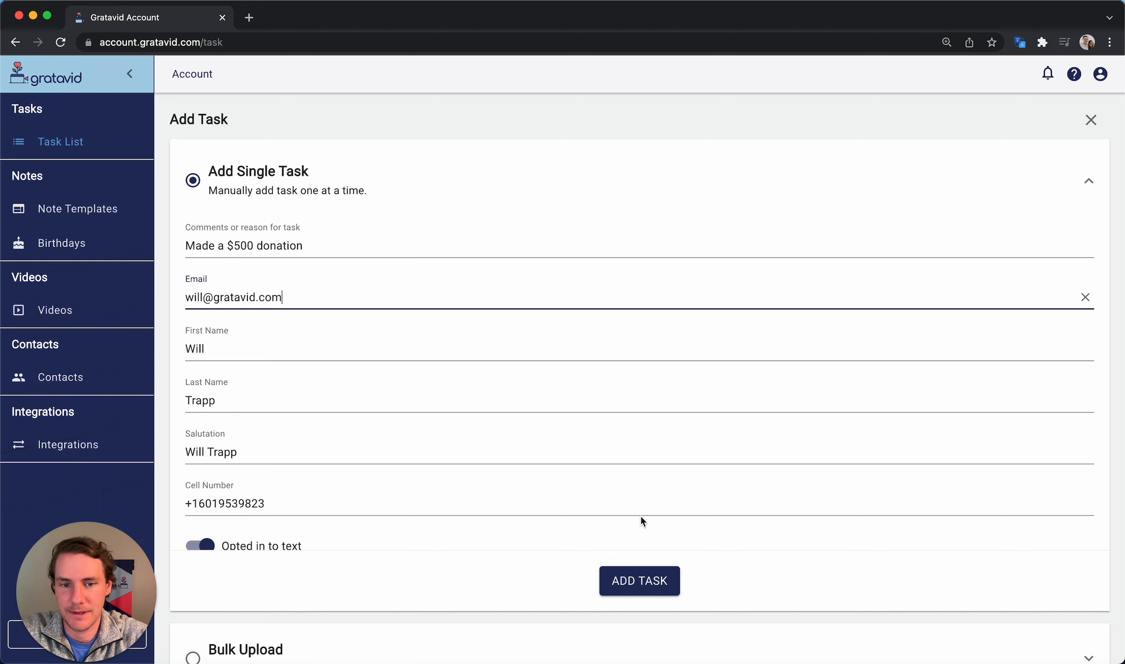
{"action": "left_click", "coordinate": [658, 581]}
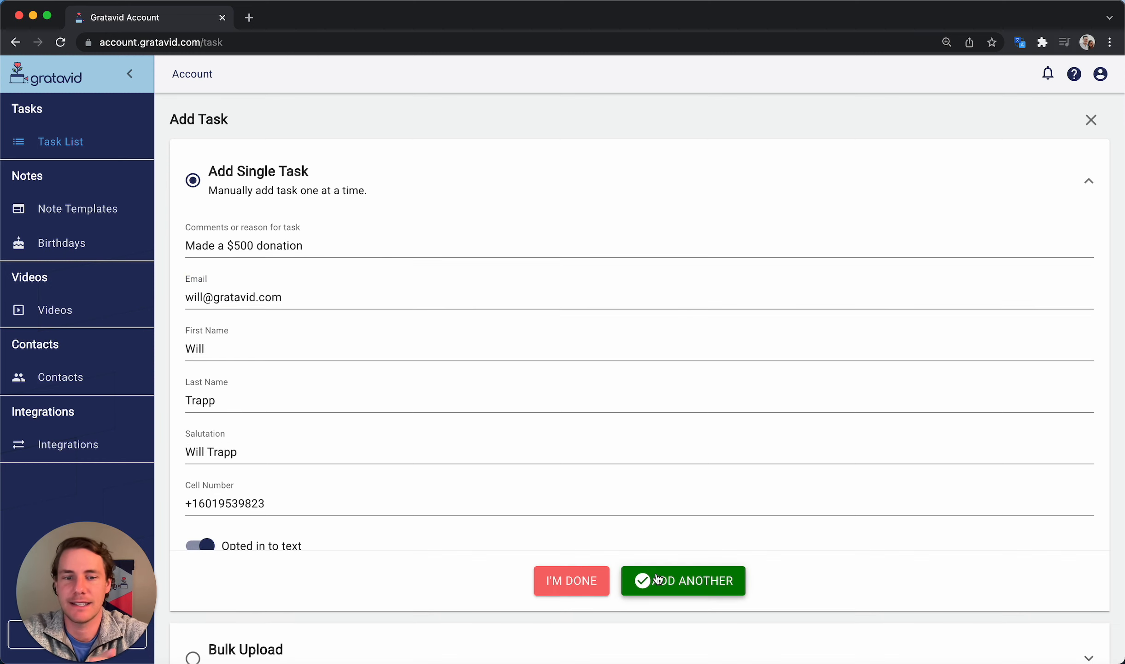
{"action": "left_click", "coordinate": [594, 583]}
{"action": "left_click", "coordinate": [223, 247]}
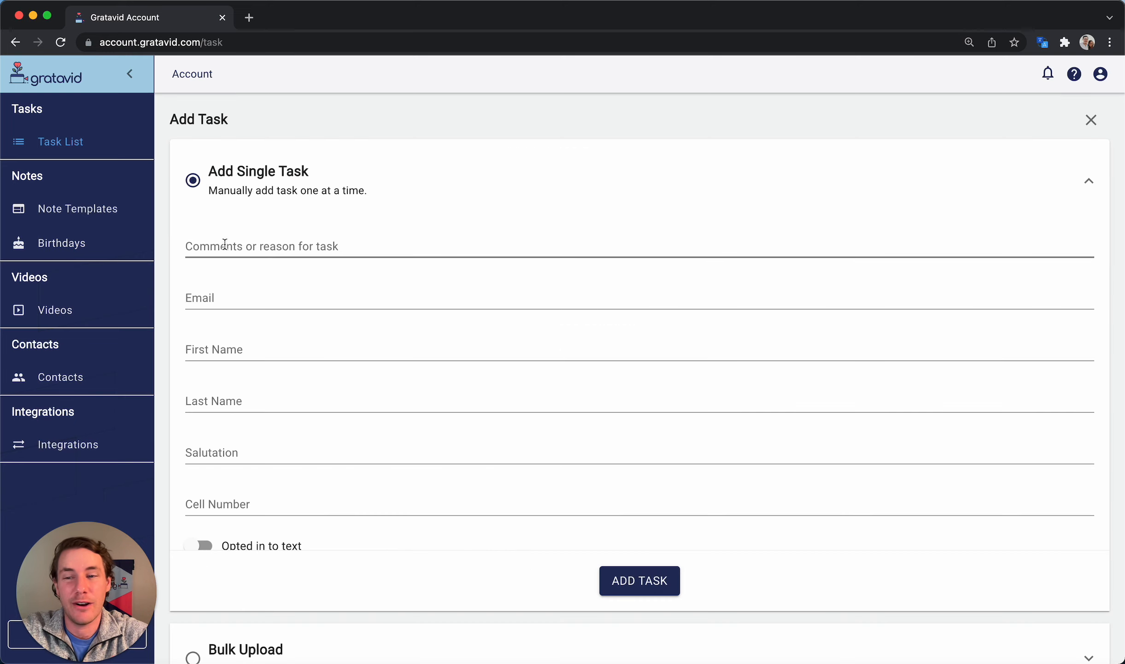
{"action": "scroll", "coordinate": [709, 277], "scroll_direction": "down", "scroll_amount": 5}
Review the Bulk Upload csv file instructions, then close the Add Task form
{"action": "left_click", "coordinate": [470, 632]}
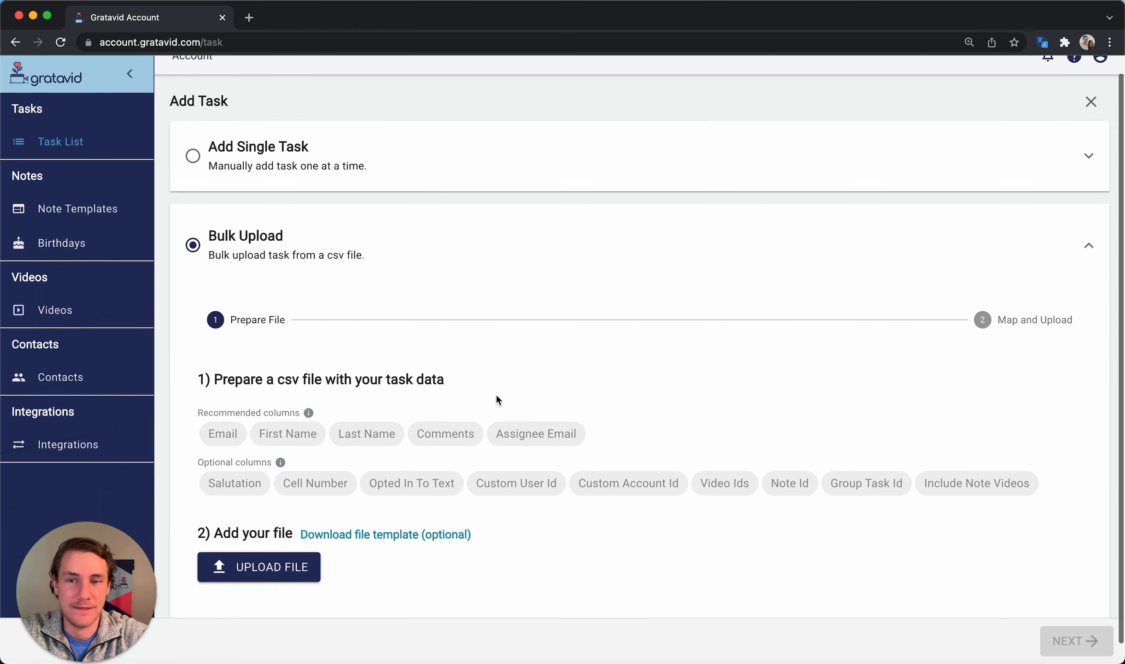
{"action": "left_click_drag", "start_coordinate": [325, 360], "coordinate": [276, 360]}
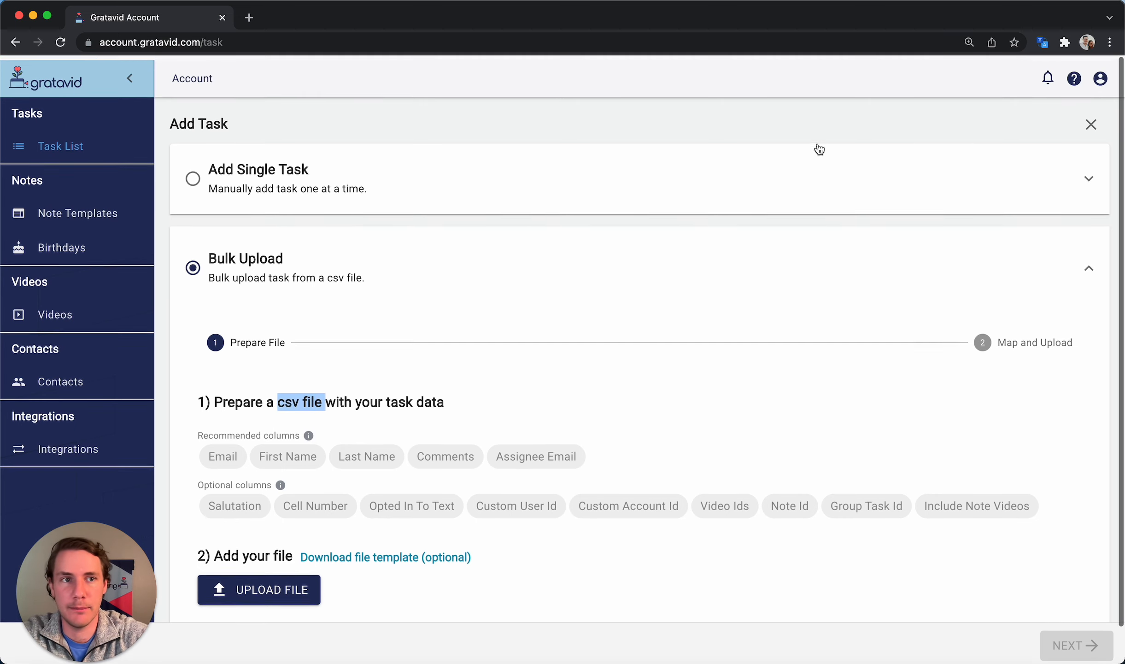
{"action": "left_click", "coordinate": [1089, 119]}
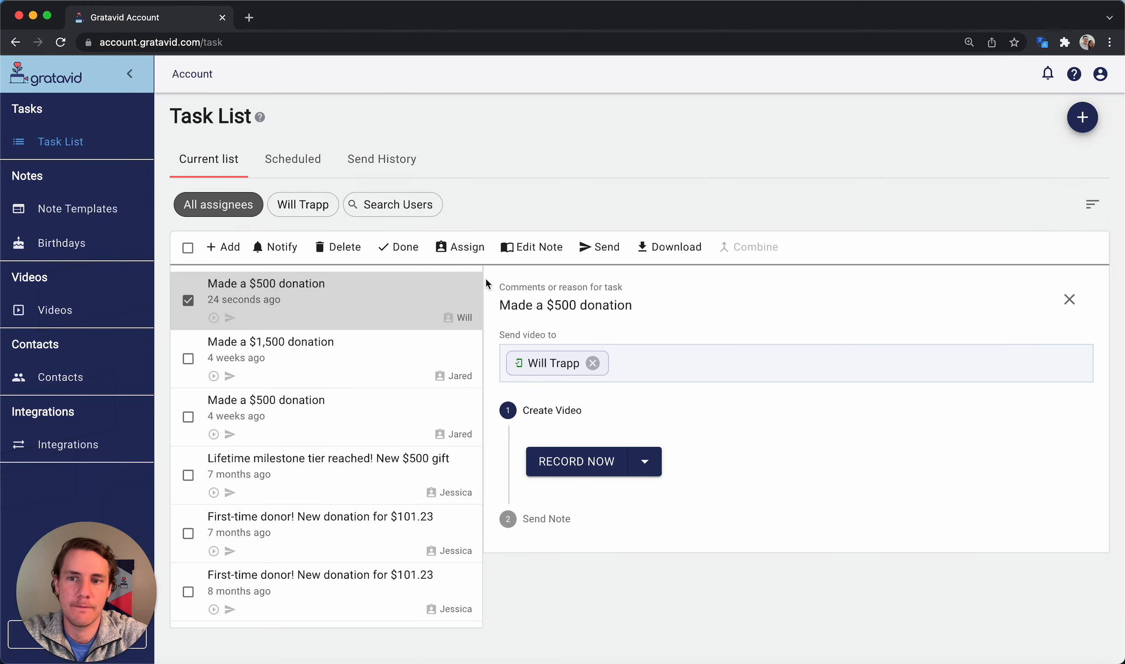
Assign the three donation tasks, including the $1,500 and older $500 ones, to one team member
{"action": "scroll", "coordinate": [486, 277], "scroll_direction": "down", "scroll_amount": 1}
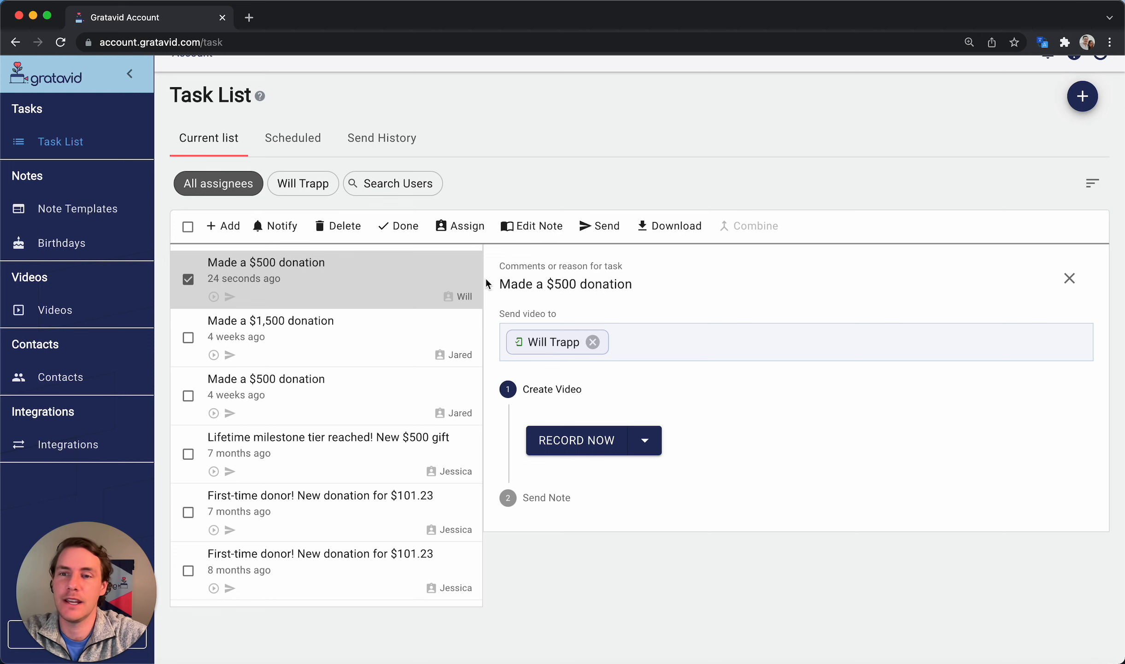
{"action": "left_click", "coordinate": [188, 337]}
{"action": "left_click", "coordinate": [189, 396]}
{"action": "left_click", "coordinate": [456, 228]}
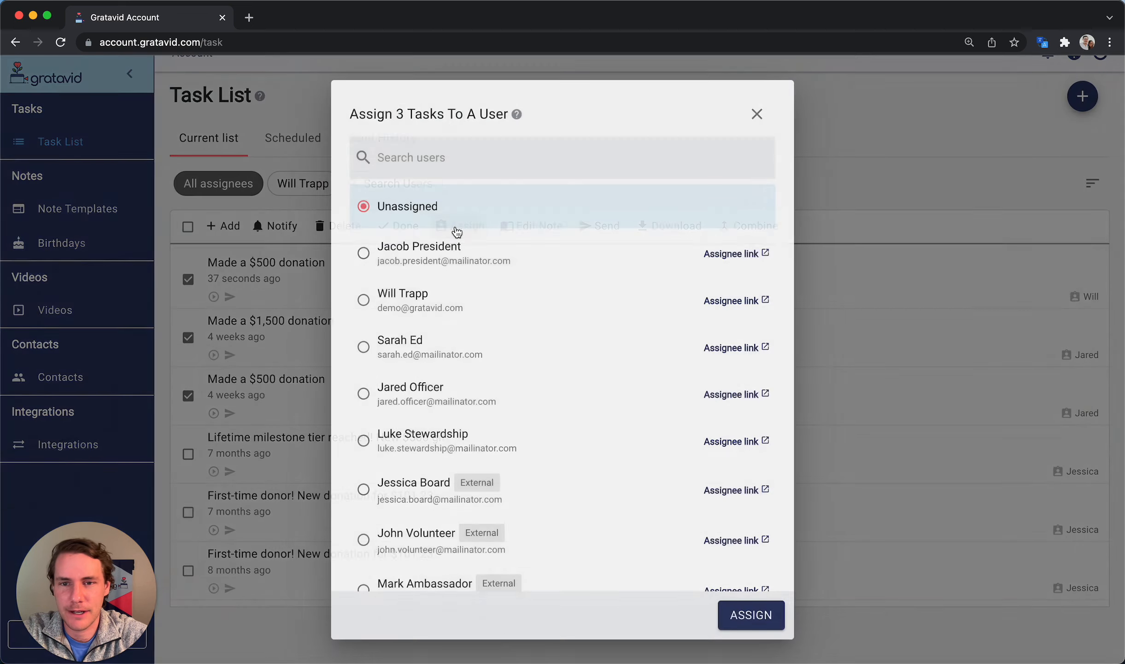
{"action": "left_click", "coordinate": [489, 303]}
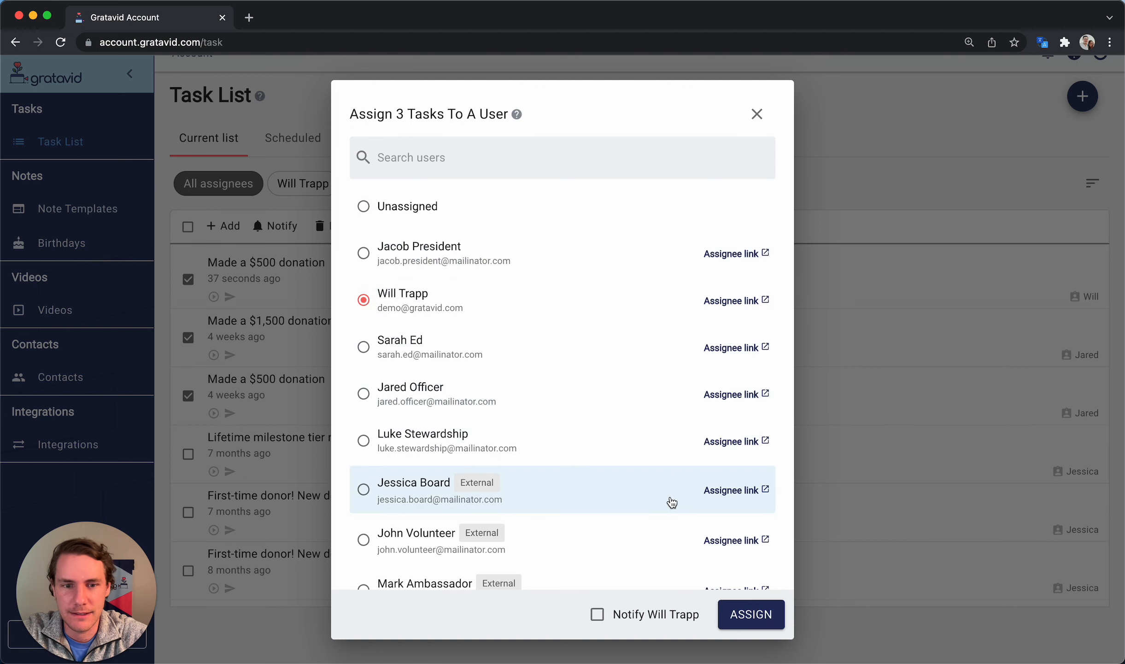
{"action": "left_click", "coordinate": [542, 267]}
{"action": "left_click", "coordinate": [750, 614]}
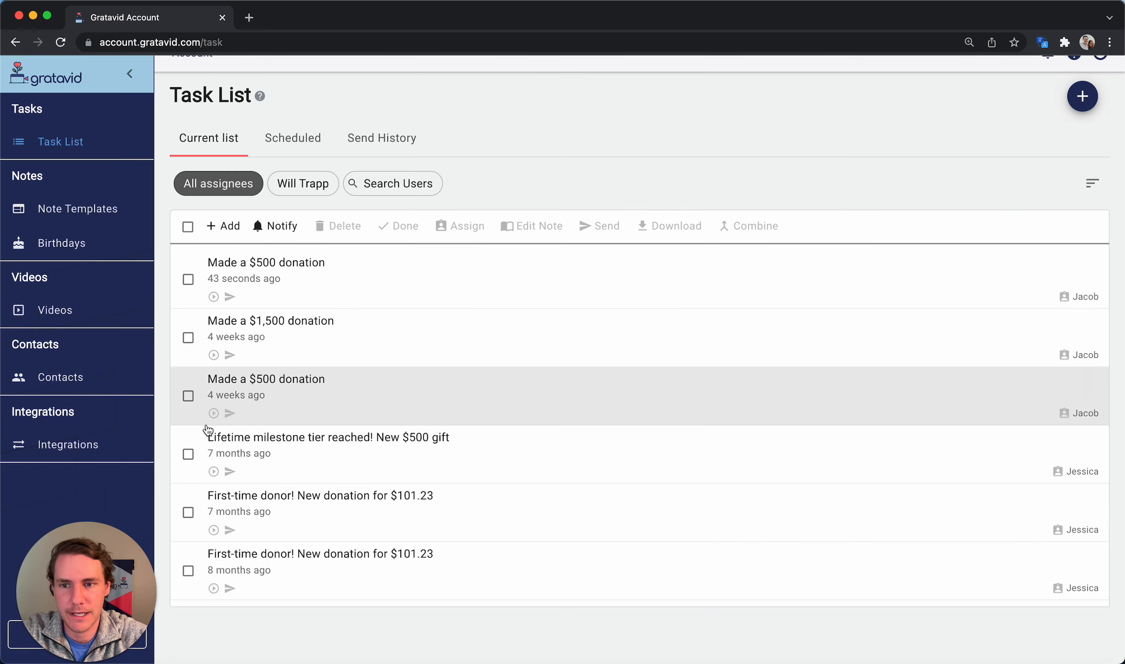
Assign the Lifetime milestone task and both First-time donor tasks to another team member
{"action": "left_click", "coordinate": [188, 453]}
{"action": "left_click", "coordinate": [189, 512]}
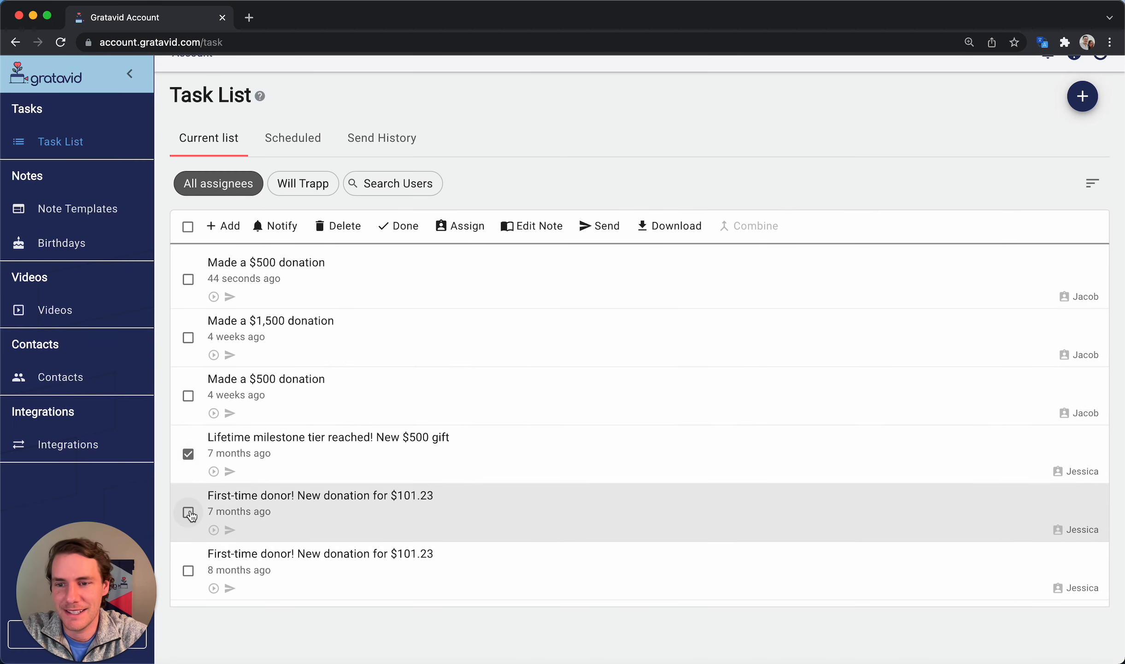
{"action": "left_click", "coordinate": [188, 571]}
{"action": "left_click", "coordinate": [456, 224]}
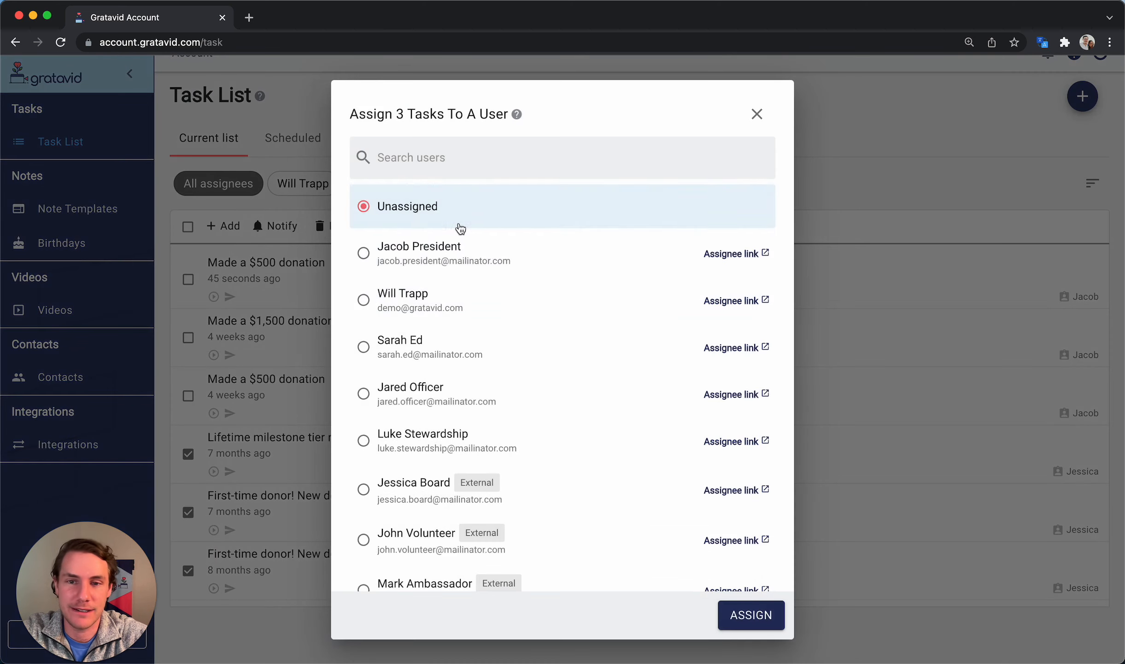
{"action": "left_click", "coordinate": [489, 353]}
{"action": "left_click", "coordinate": [733, 609]}
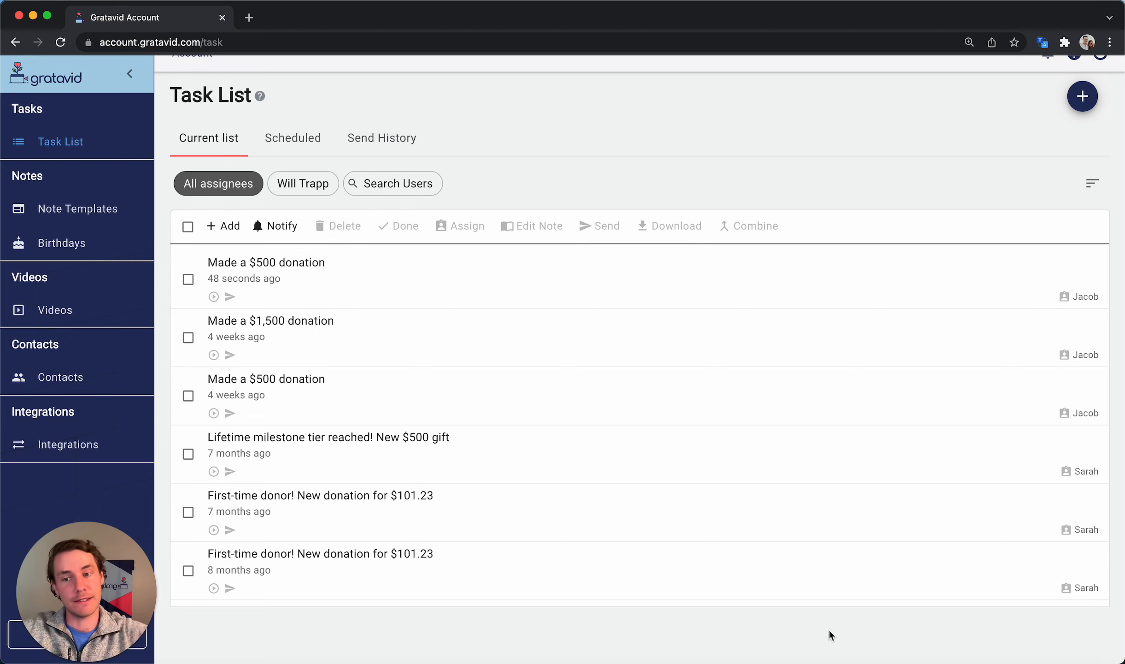
{"action": "left_click", "coordinate": [414, 184]}
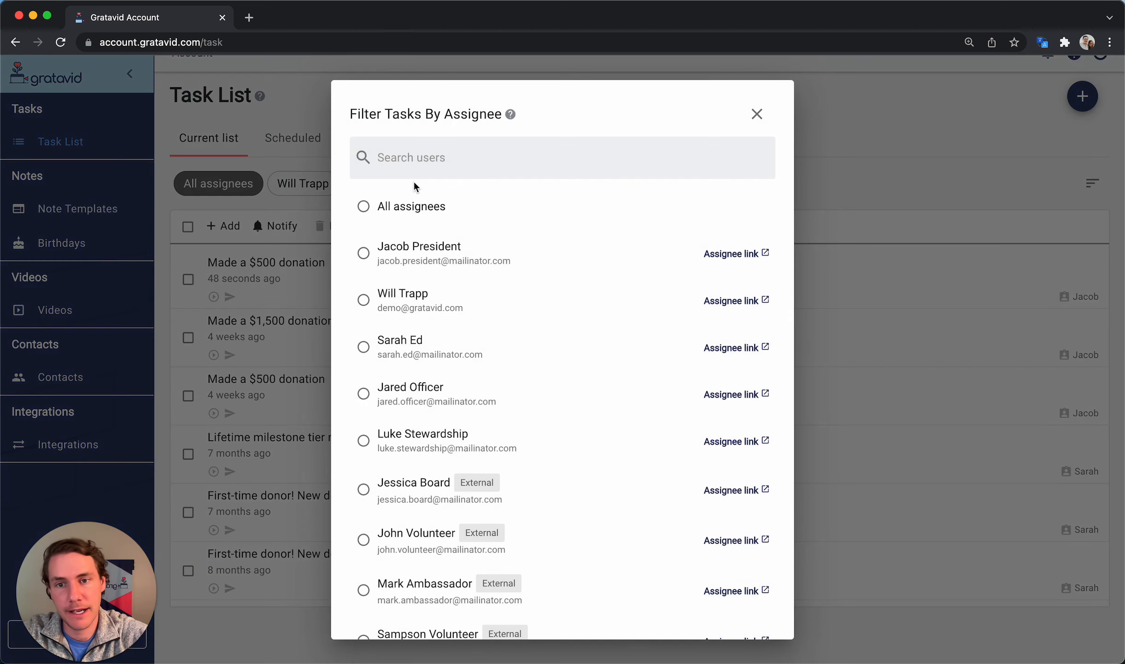
Show only one team member's three tasks and bring up the assign-to-user options
{"action": "left_click", "coordinate": [460, 349]}
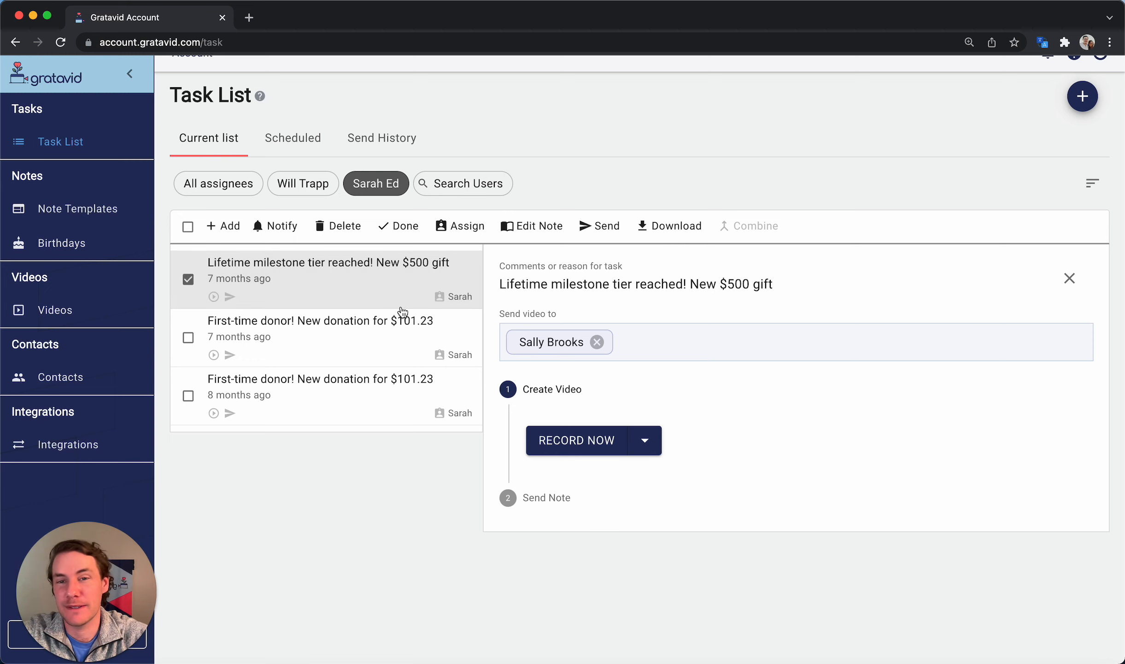
{"action": "left_click", "coordinate": [459, 226]}
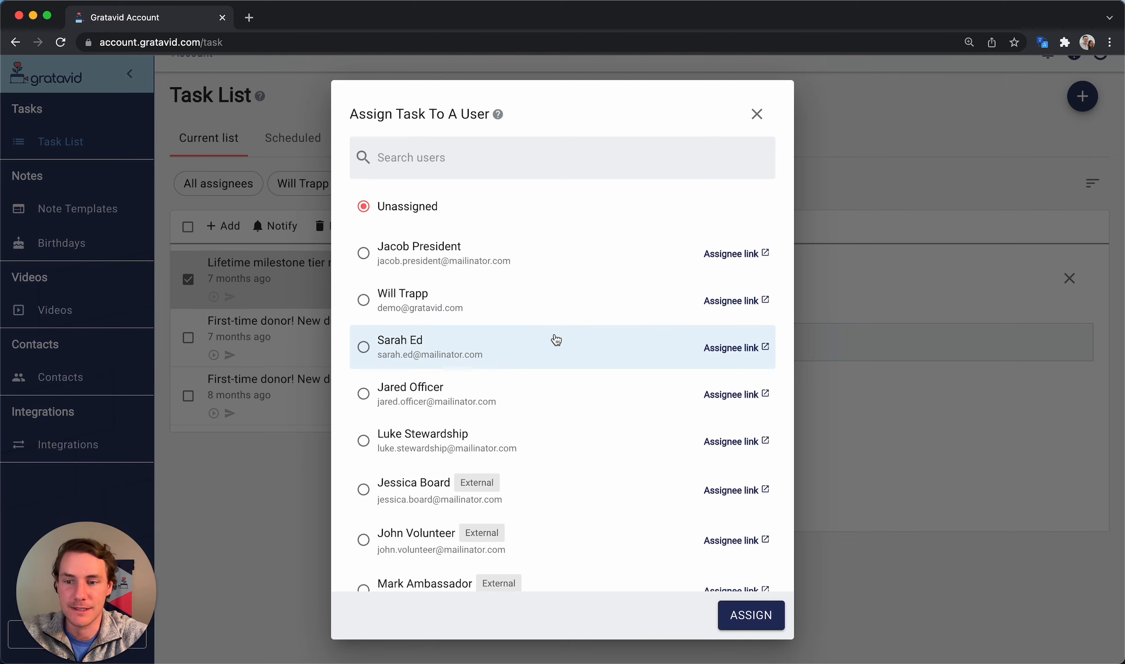
Open the member's personal task upload page and expand the lifetime milestone $500 gift task
{"action": "left_click", "coordinate": [731, 350]}
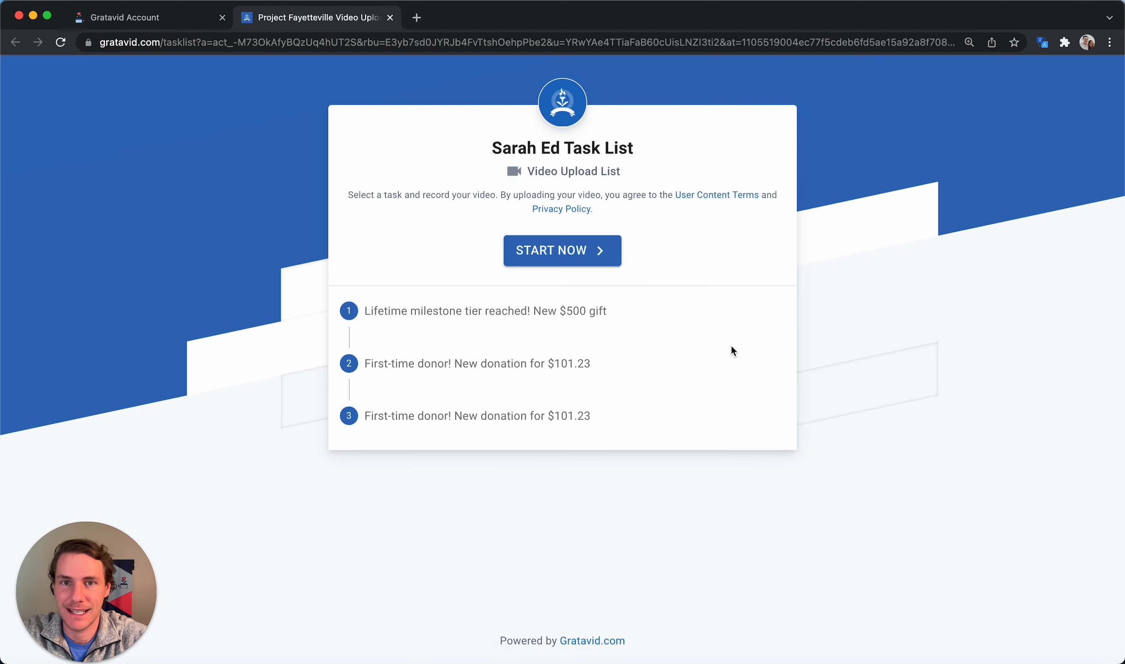
{"action": "left_click", "coordinate": [276, 43]}
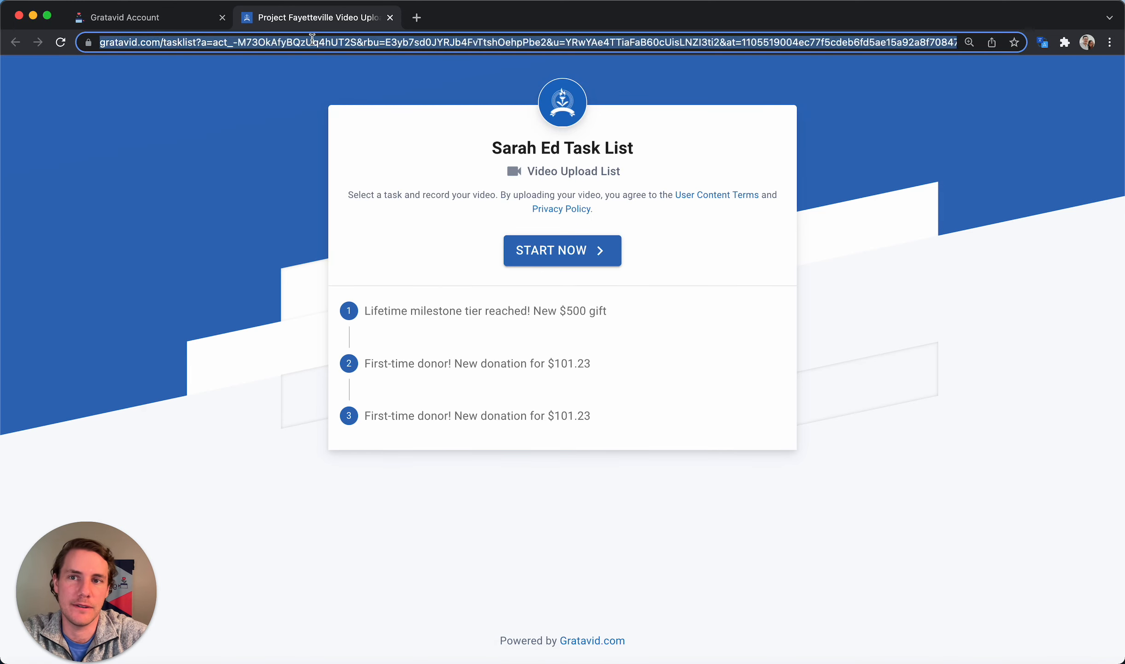
{"action": "left_click", "coordinate": [234, 249]}
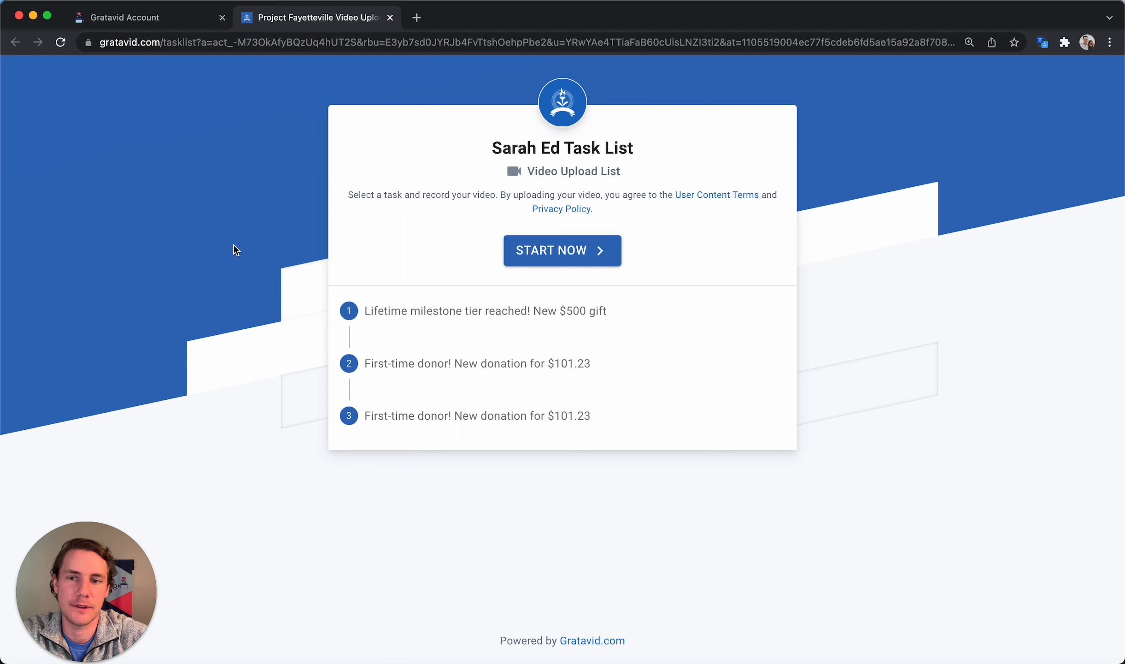
{"action": "left_click", "coordinate": [486, 311]}
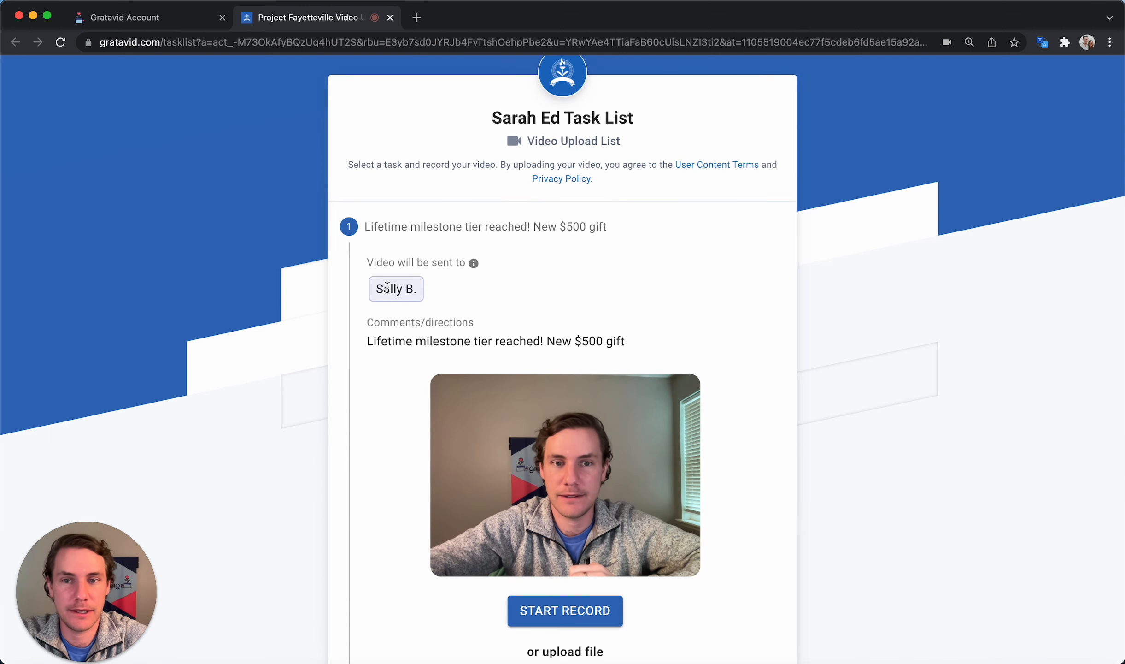
{"action": "double_click", "coordinate": [387, 288]}
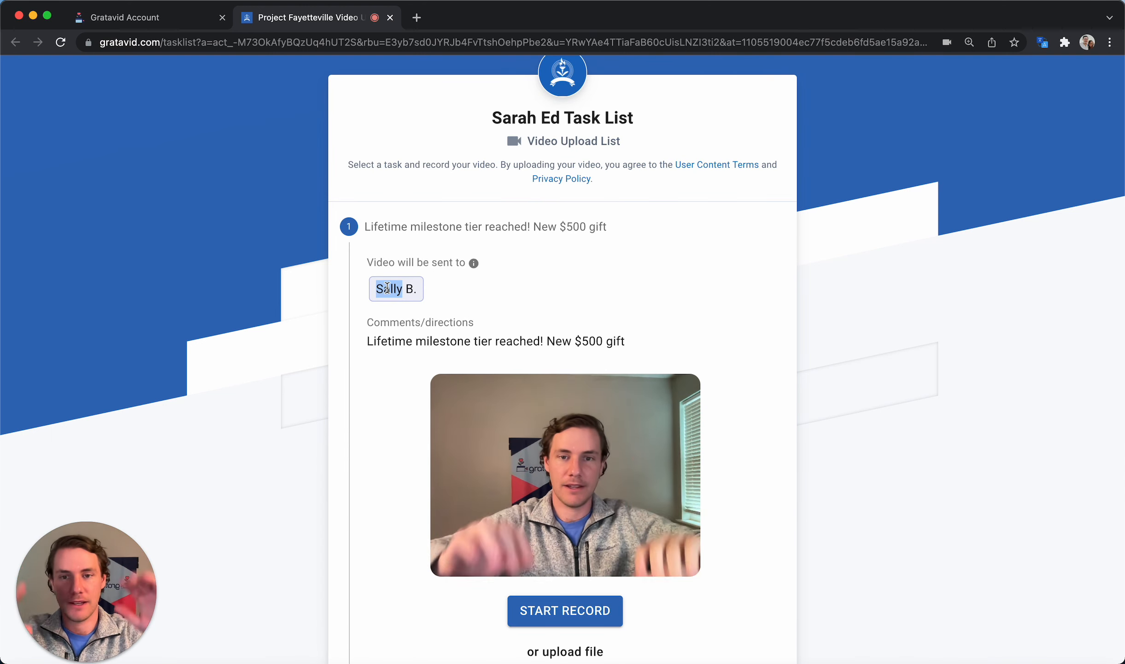
{"action": "left_click_drag", "start_coordinate": [626, 341], "coordinate": [416, 341]}
{"action": "left_click", "coordinate": [306, 372]}
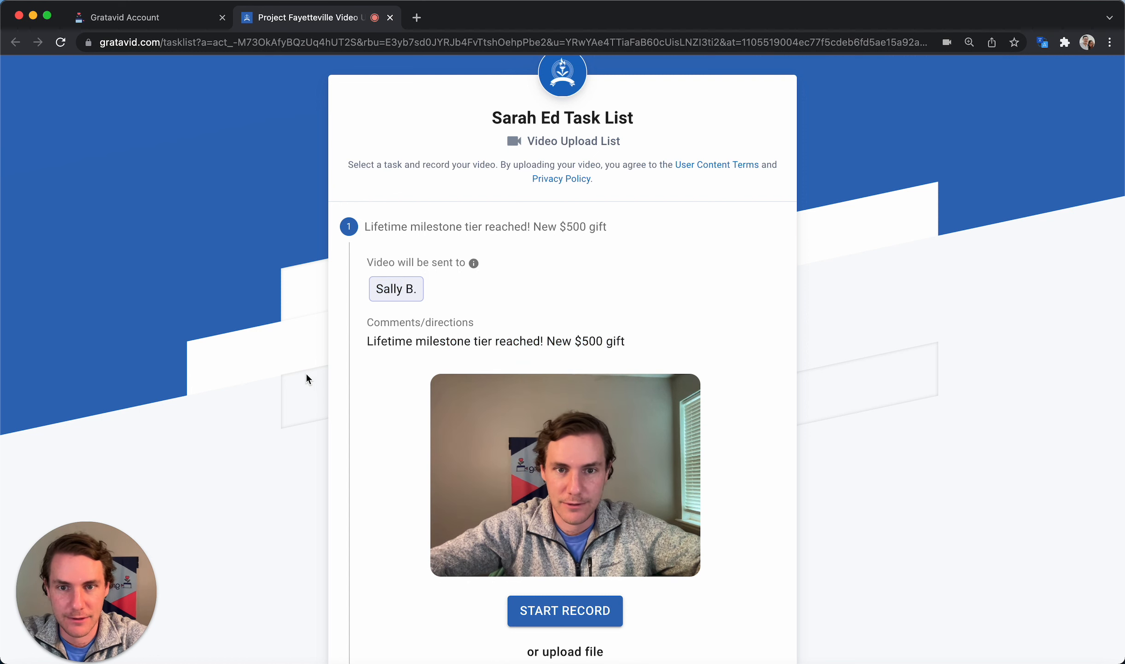
Expand the second first-time donor task, the $101.23 donation, to view its recipient
{"action": "scroll", "coordinate": [306, 372], "scroll_direction": "down", "scroll_amount": 1}
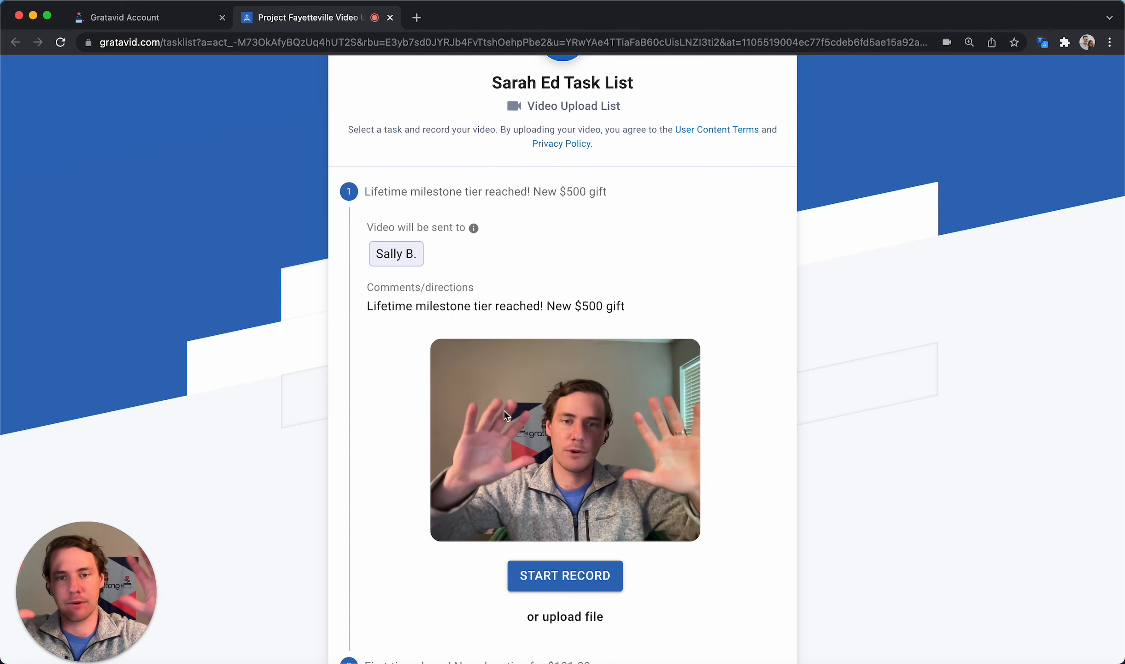
{"action": "scroll", "coordinate": [487, 476], "scroll_direction": "down", "scroll_amount": 5}
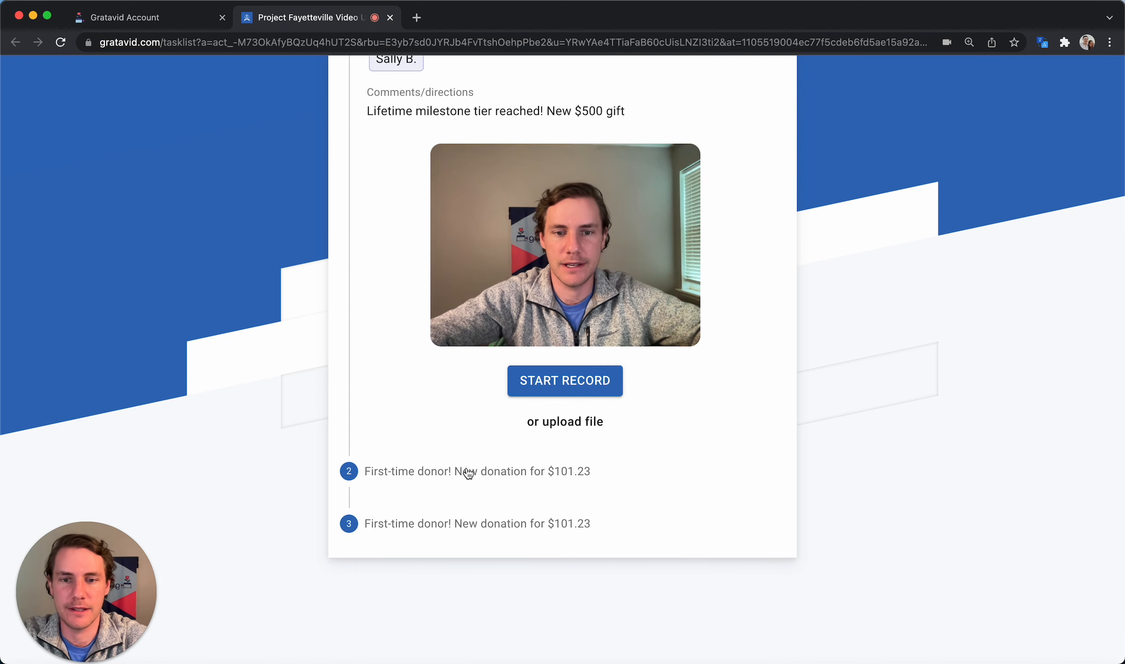
{"action": "left_click", "coordinate": [465, 470]}
{"action": "double_click", "coordinate": [390, 184]}
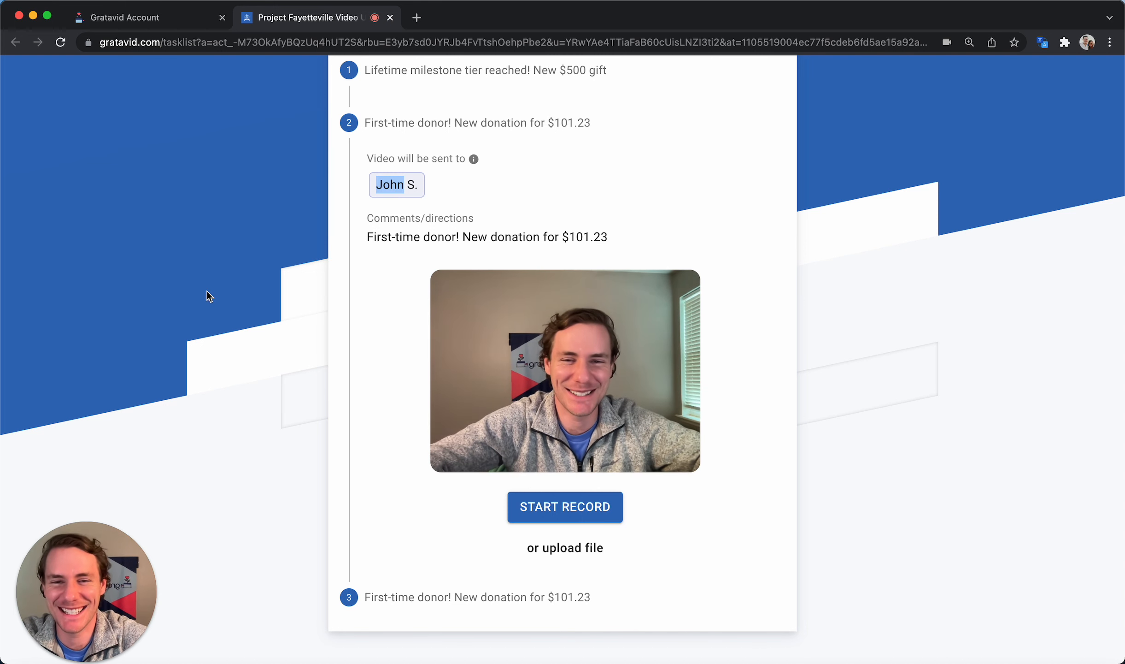
{"action": "scroll", "coordinate": [252, 295], "scroll_direction": "up", "scroll_amount": 5}
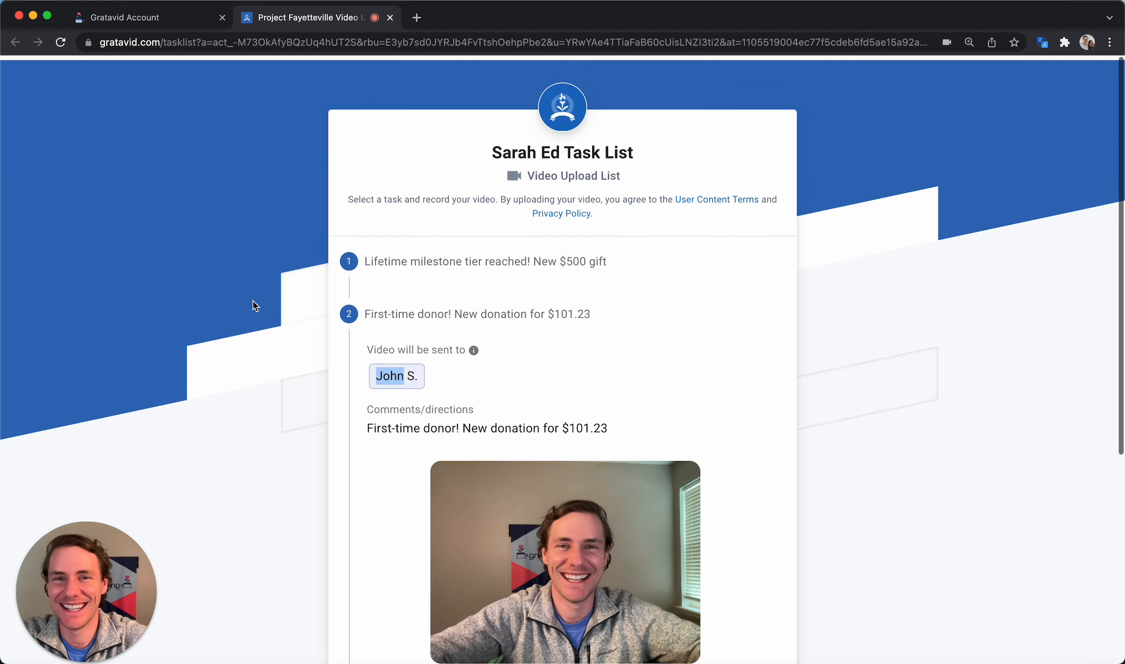
Return to the all-assignees task list and start a camera recording for the newest $500 donation task
{"action": "left_click", "coordinate": [391, 18]}
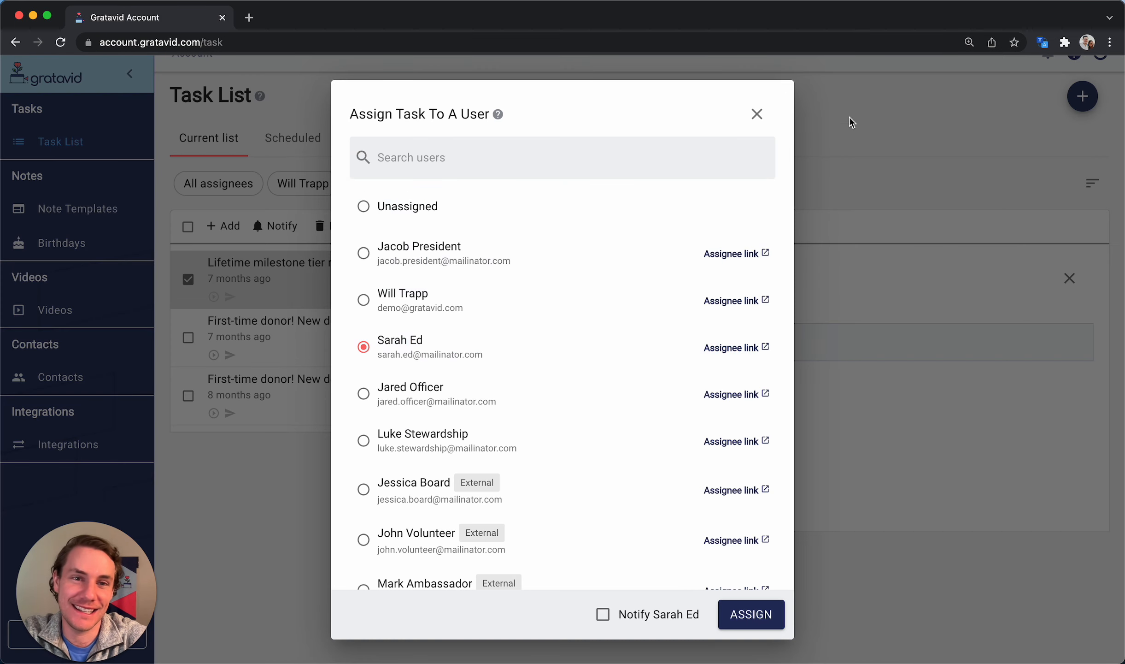
{"action": "scroll", "coordinate": [588, 336], "scroll_direction": "down", "scroll_amount": 2}
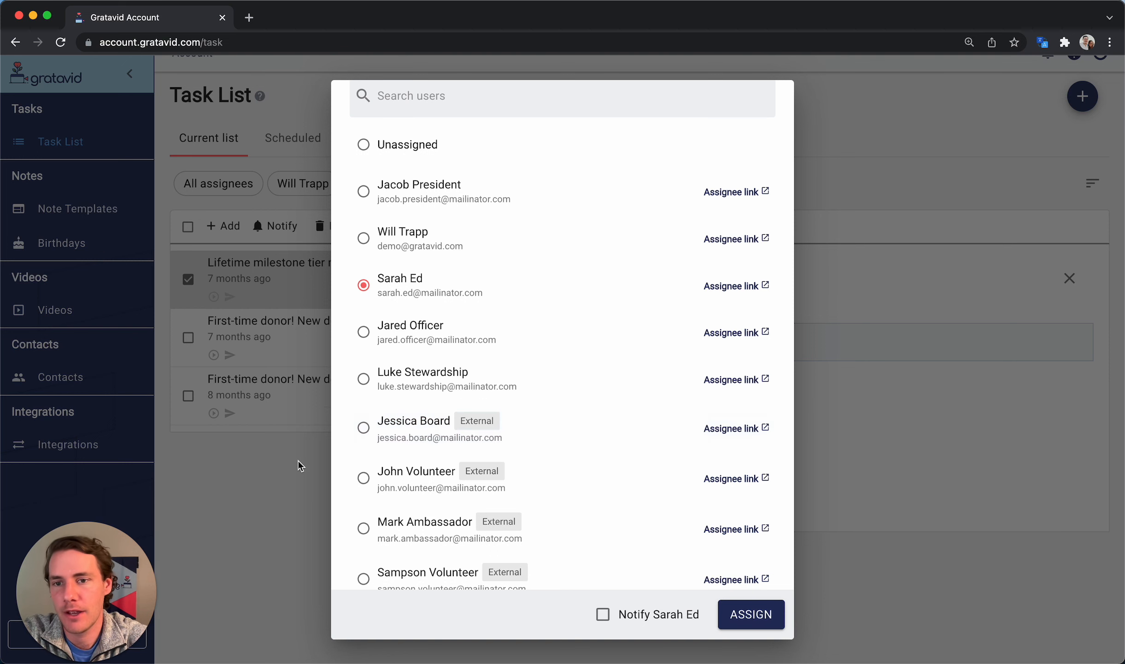
{"action": "left_click", "coordinate": [243, 480]}
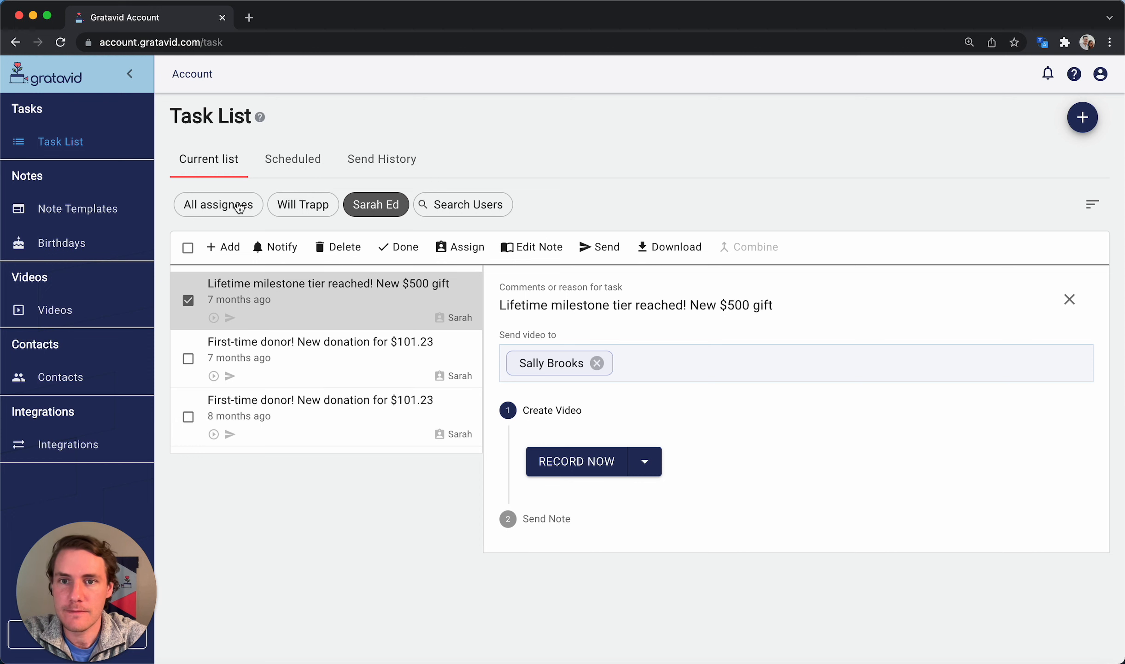
{"action": "left_click", "coordinate": [319, 204]}
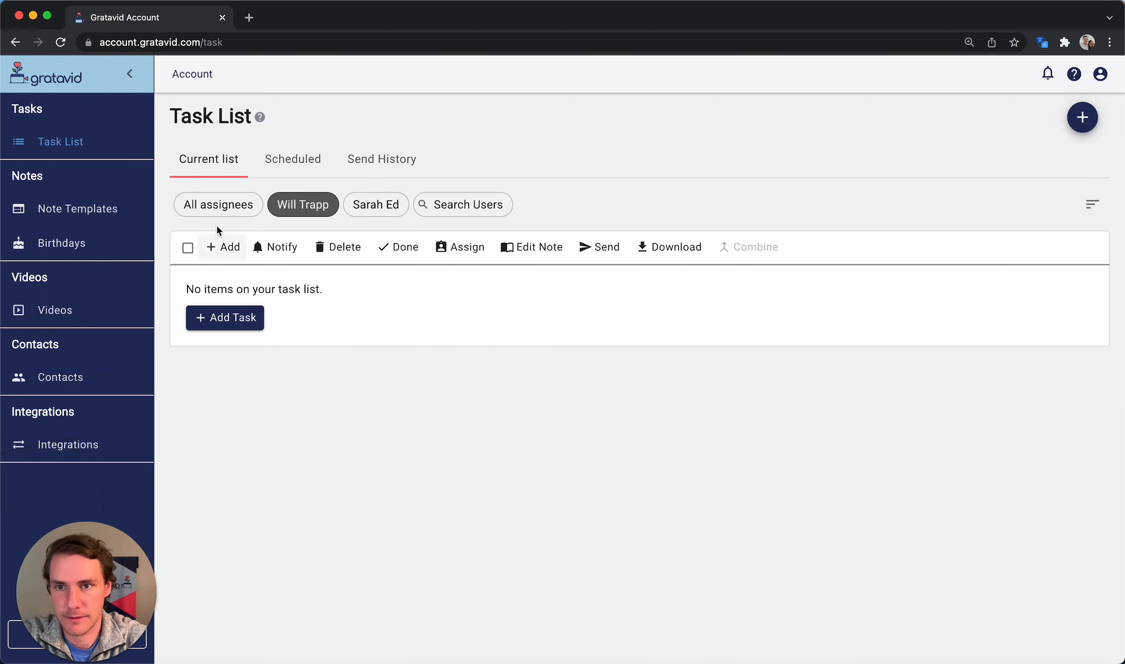
{"action": "left_click", "coordinate": [217, 206]}
{"action": "left_click", "coordinate": [602, 459]}
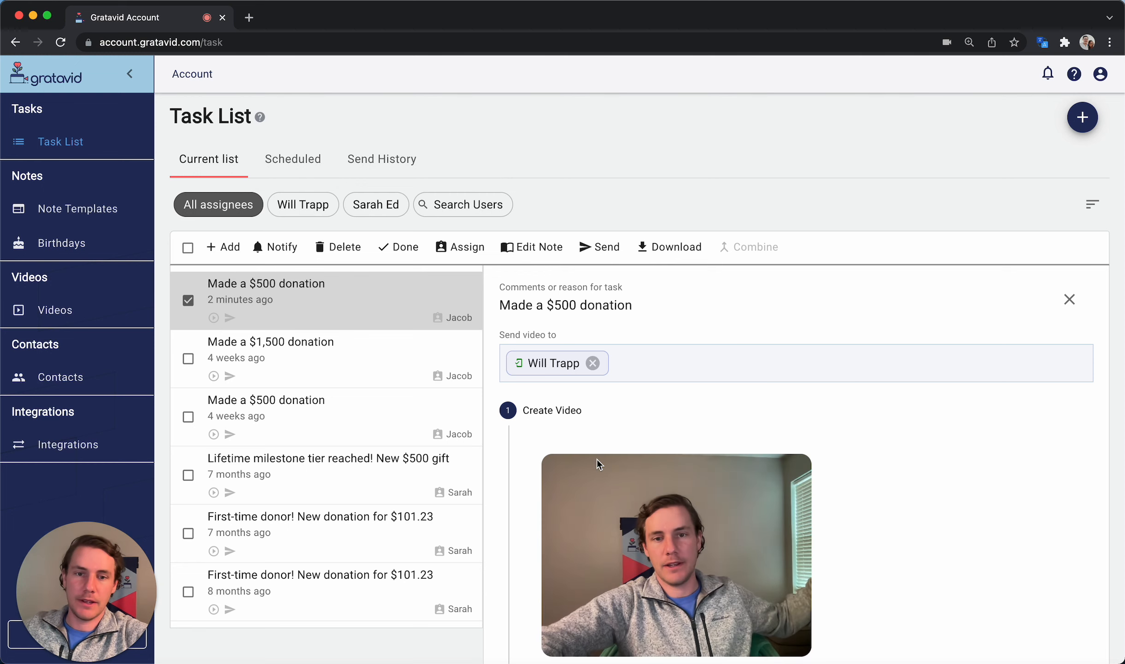
Record a whiteboard thank-you video for the $500 donation task and upload it
{"action": "scroll", "coordinate": [598, 461], "scroll_direction": "down", "scroll_amount": 2}
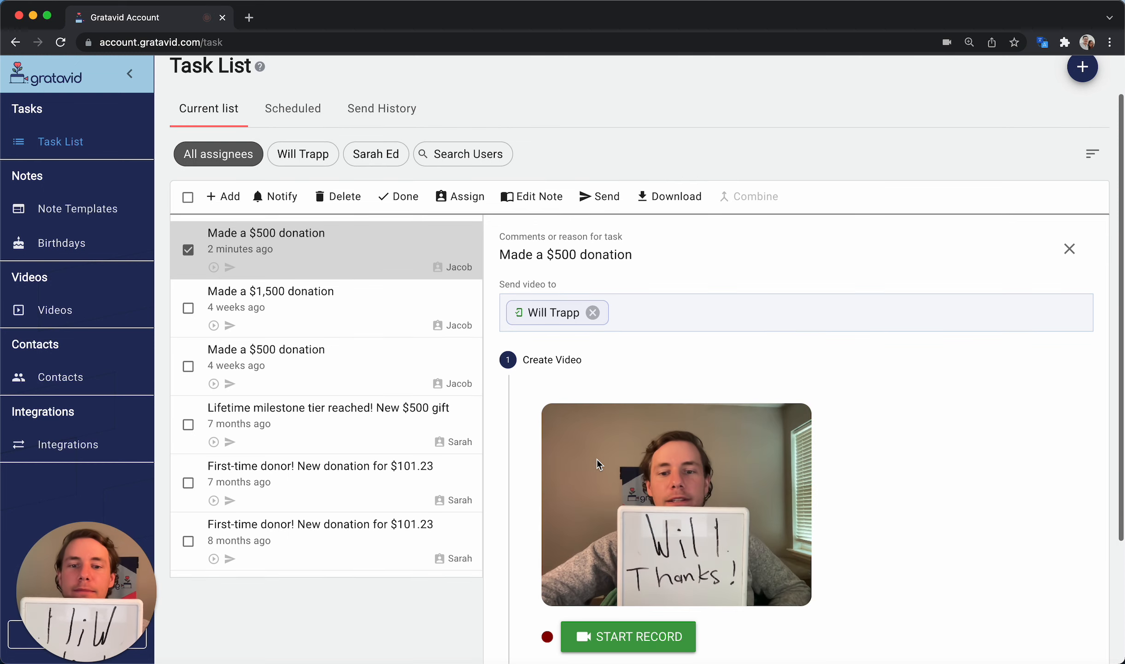
{"action": "left_click", "coordinate": [626, 643]}
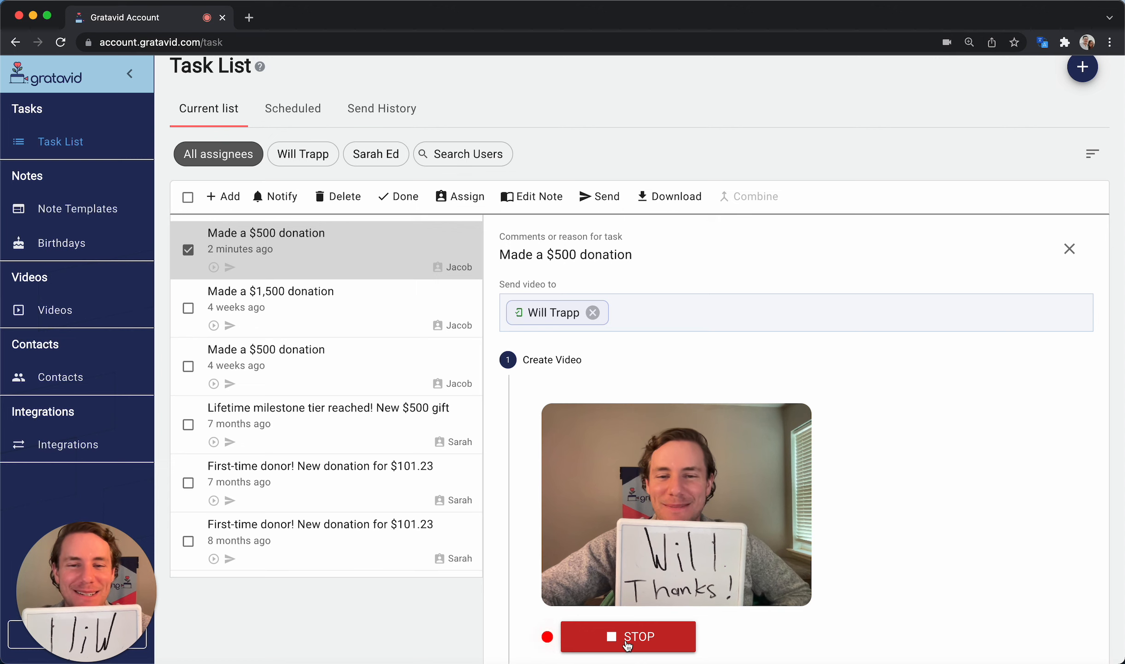
{"action": "left_click", "coordinate": [628, 643]}
{"action": "left_click", "coordinate": [606, 631]}
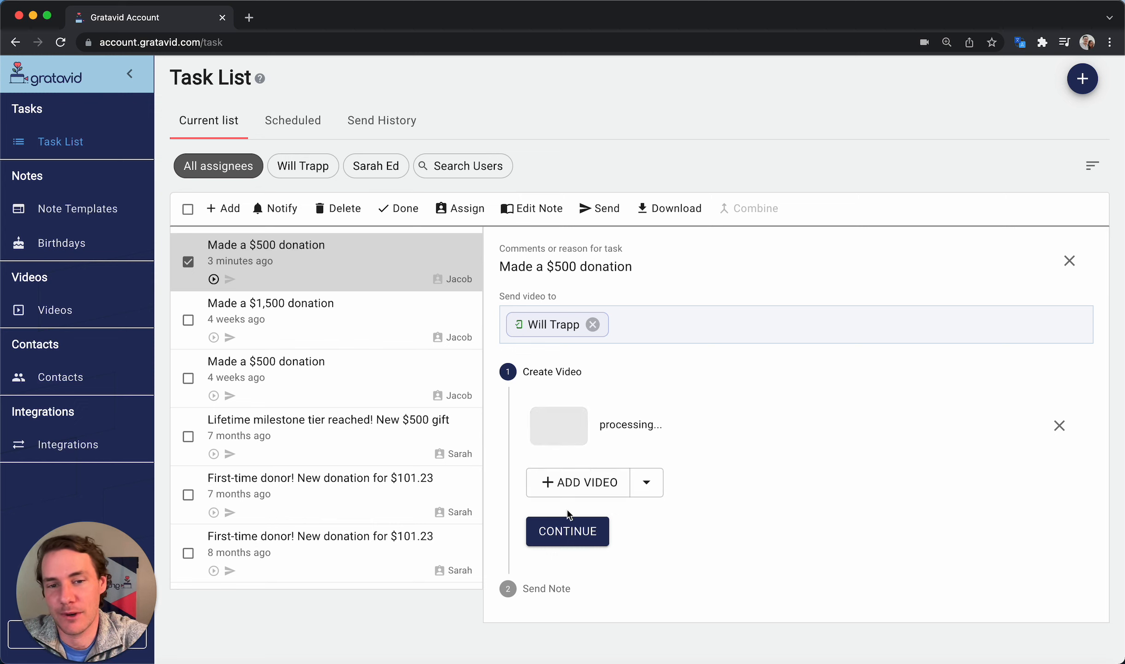
{"action": "left_click", "coordinate": [568, 531]}
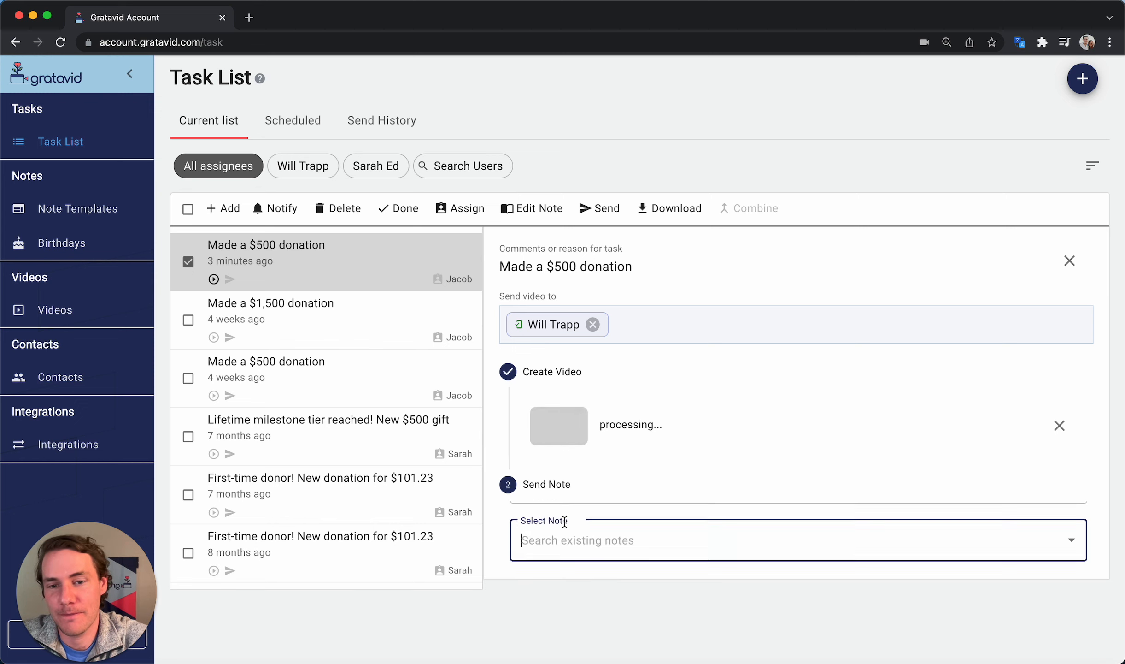
Choose the Thank You For Donation note and include its videos after the task video
{"action": "left_click", "coordinate": [645, 549]}
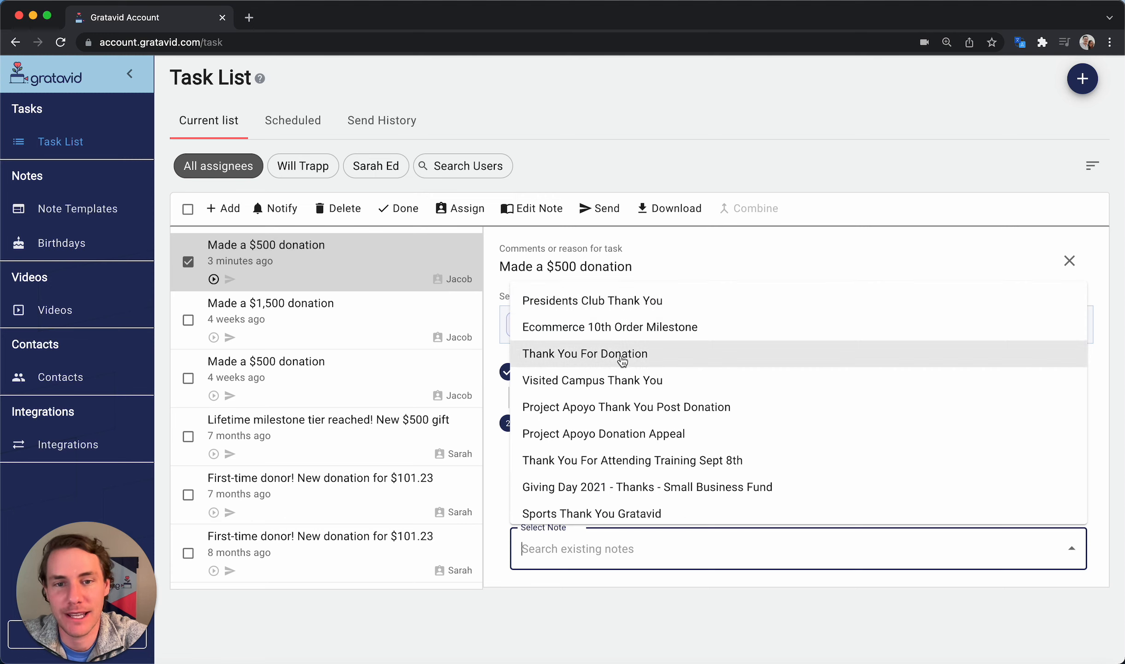
{"action": "left_click", "coordinate": [652, 356]}
{"action": "scroll", "coordinate": [710, 445], "scroll_direction": "down", "scroll_amount": 2}
{"action": "scroll", "coordinate": [710, 445], "scroll_direction": "down", "scroll_amount": 2}
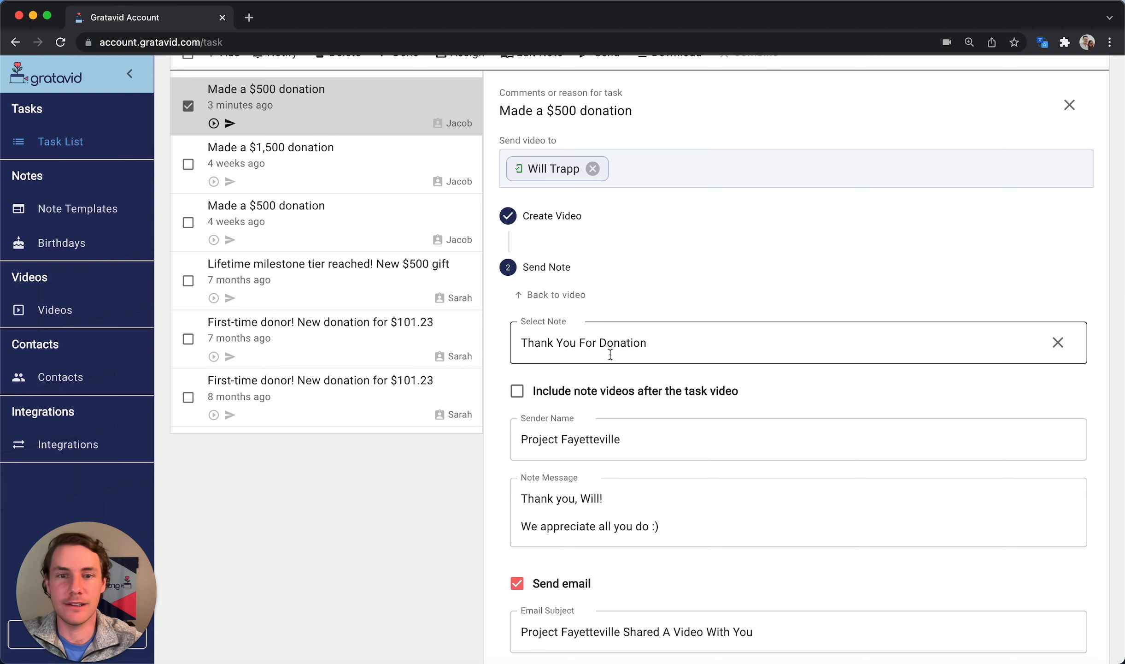
{"action": "scroll", "coordinate": [609, 353], "scroll_direction": "down", "scroll_amount": 3}
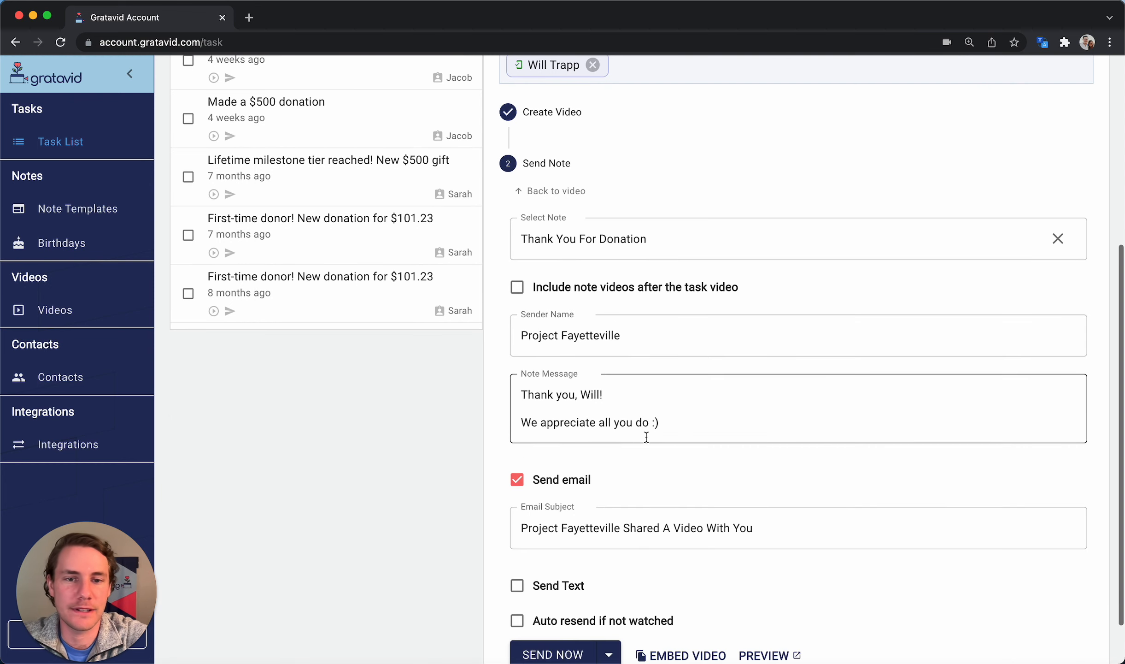
{"action": "left_click_drag", "start_coordinate": [681, 427], "coordinate": [521, 390]}
{"action": "left_click", "coordinate": [415, 418]}
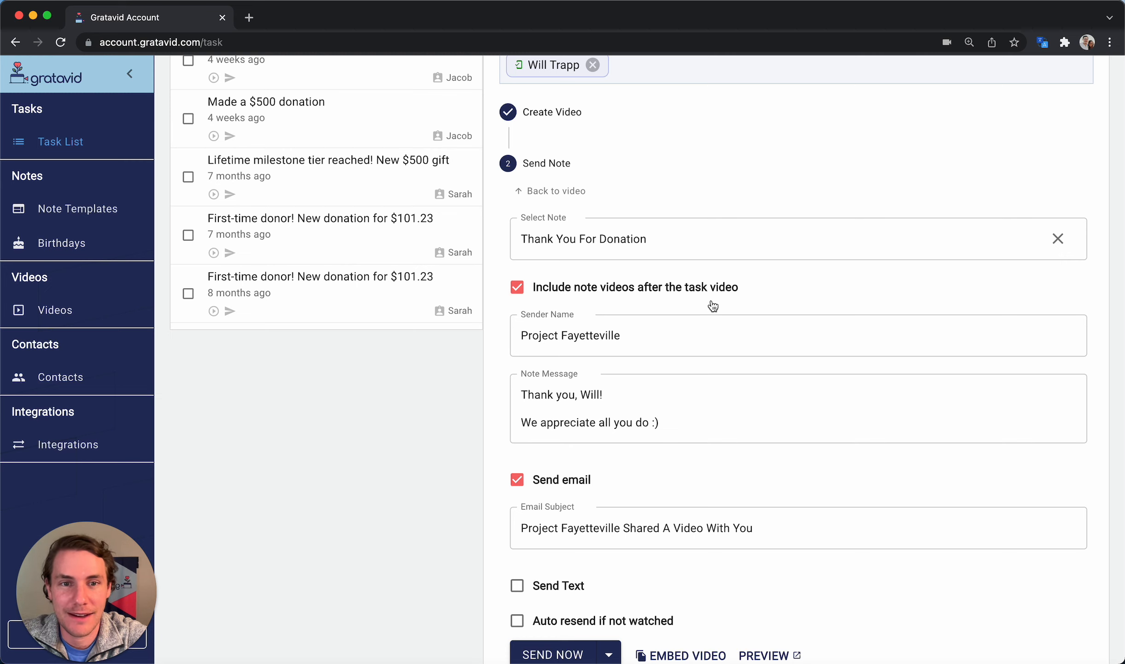
{"action": "scroll", "coordinate": [713, 301], "scroll_direction": "down", "scroll_amount": 2}
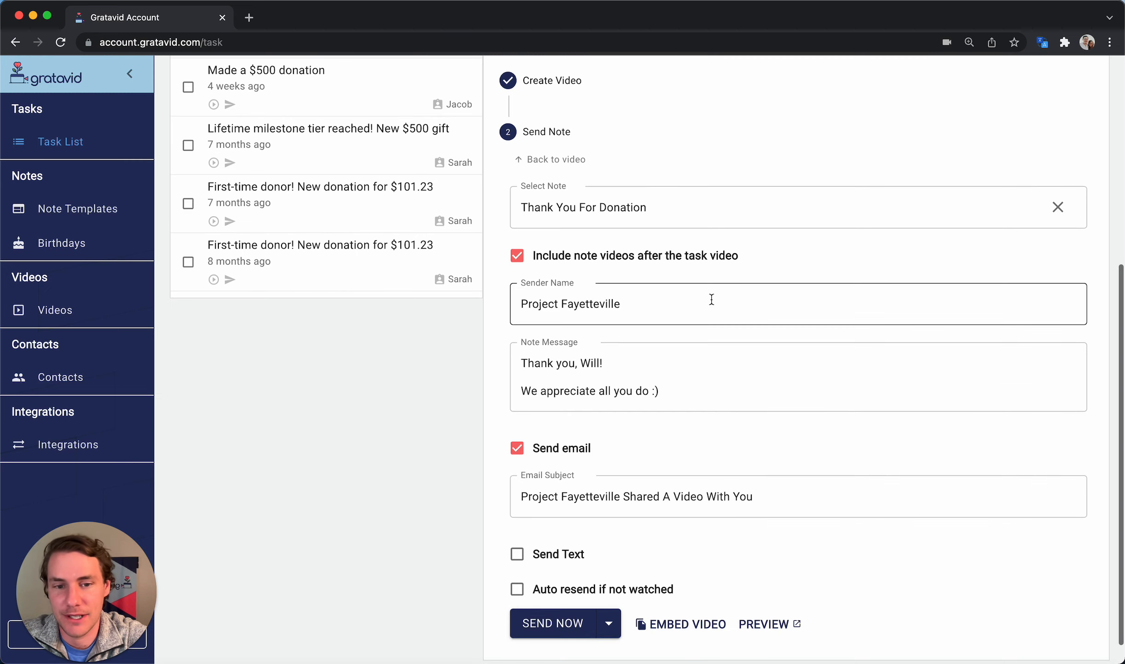
{"action": "left_click", "coordinate": [762, 621]}
{"action": "scroll", "coordinate": [539, 340], "scroll_direction": "down", "scroll_amount": 3}
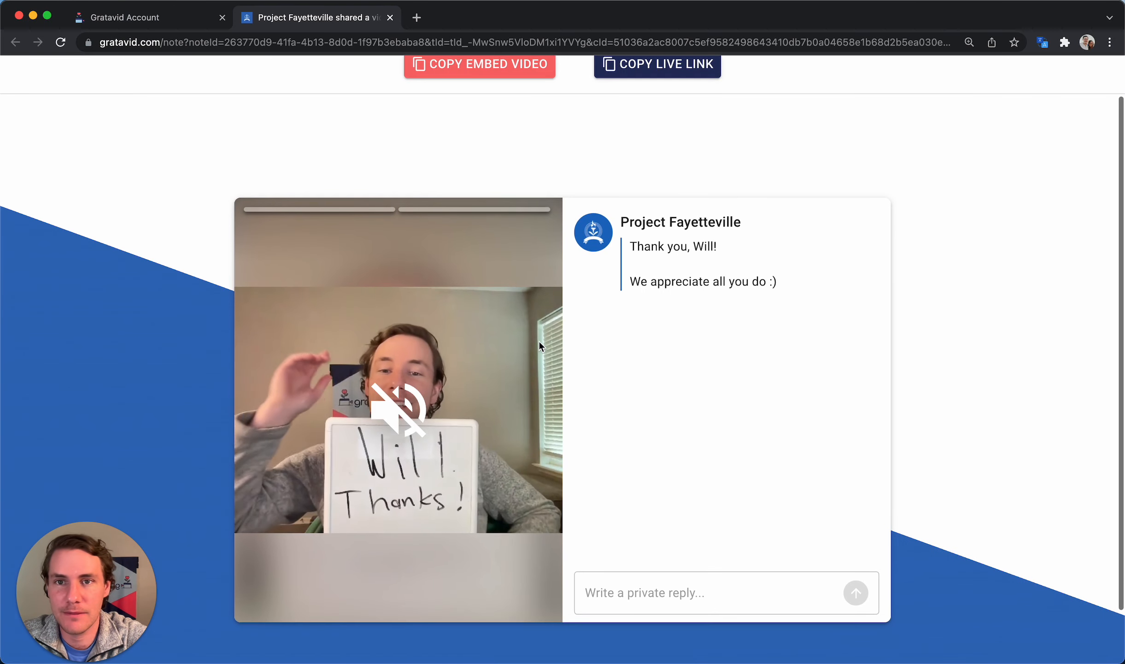
{"action": "scroll", "coordinate": [539, 345], "scroll_direction": "down", "scroll_amount": 1}
{"action": "left_click", "coordinate": [398, 350]}
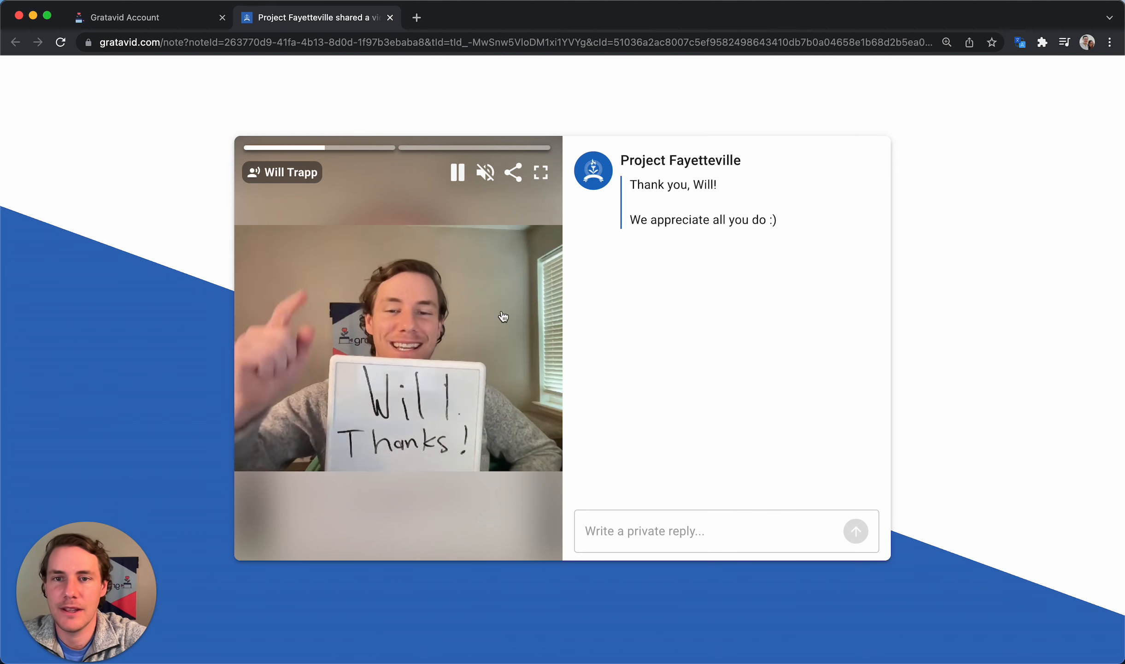
{"action": "left_click", "coordinate": [503, 317]}
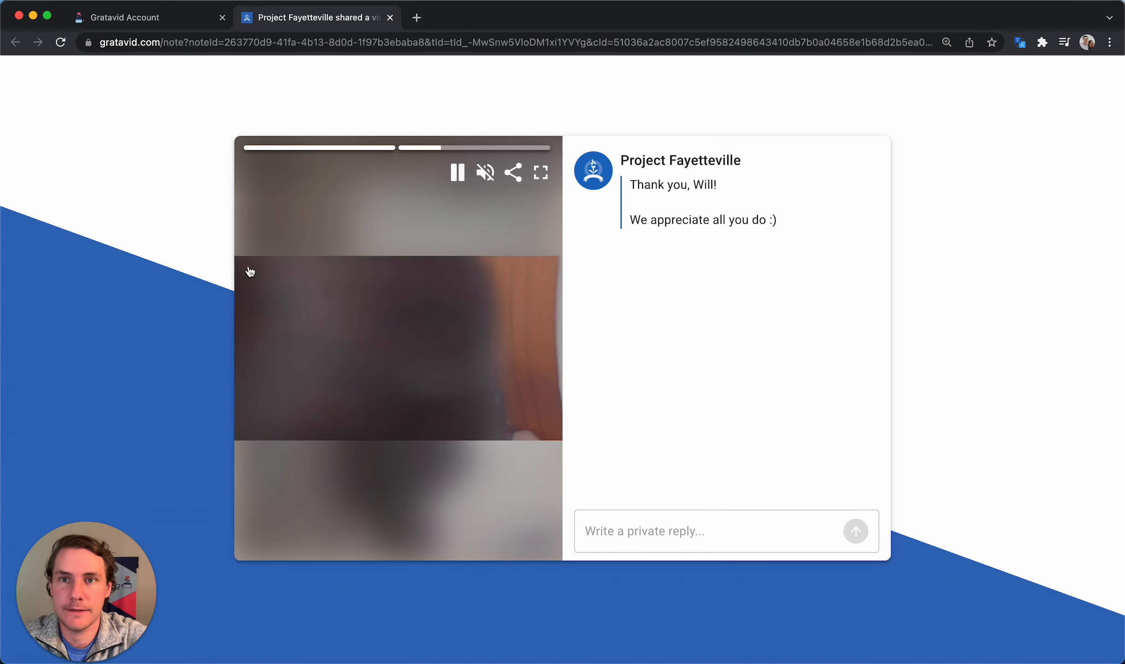
{"action": "left_click", "coordinate": [390, 18]}
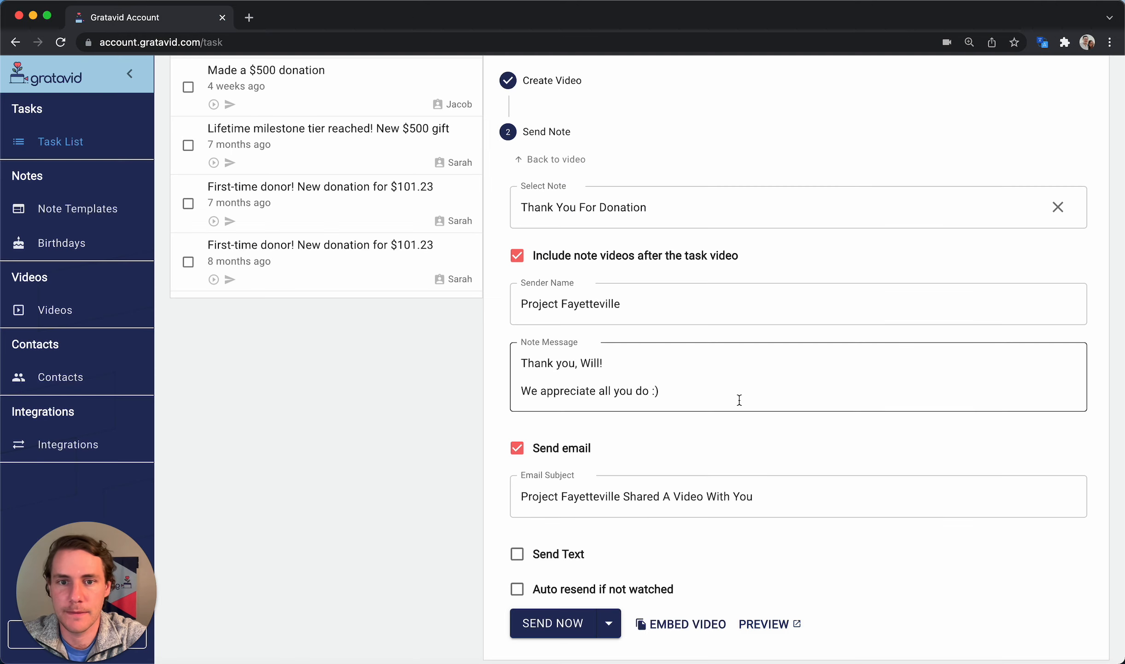
Send the $500 donation thank-you video and note
{"action": "scroll", "coordinate": [738, 396], "scroll_direction": "up", "scroll_amount": 5}
{"action": "scroll", "coordinate": [738, 403], "scroll_direction": "down", "scroll_amount": 6}
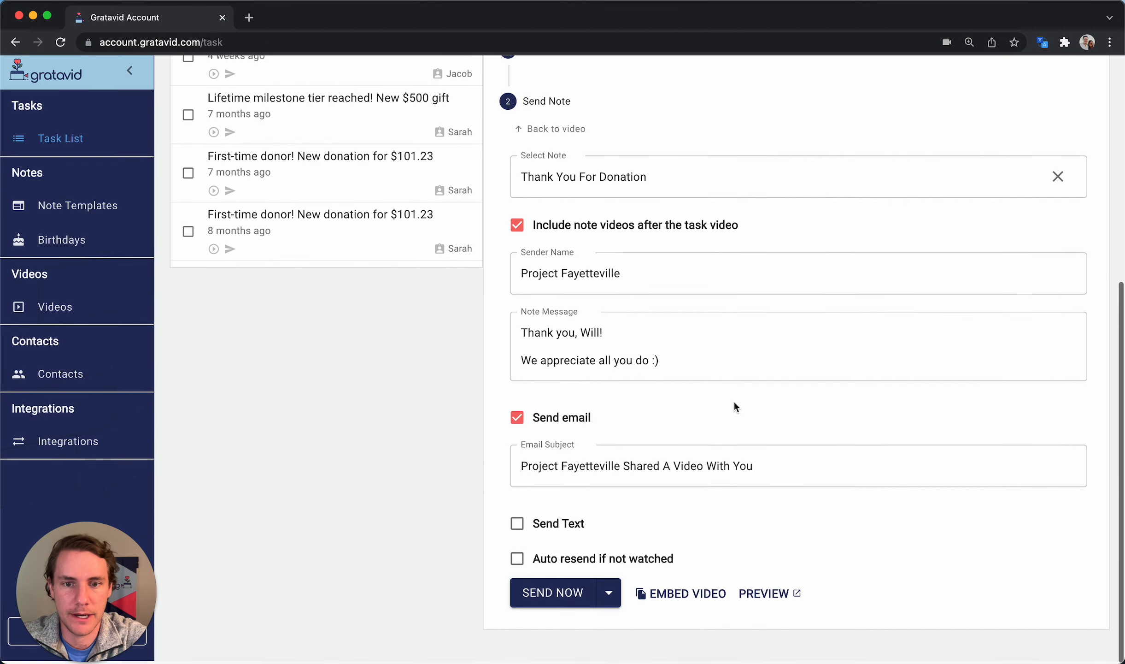
{"action": "left_click", "coordinate": [558, 598]}
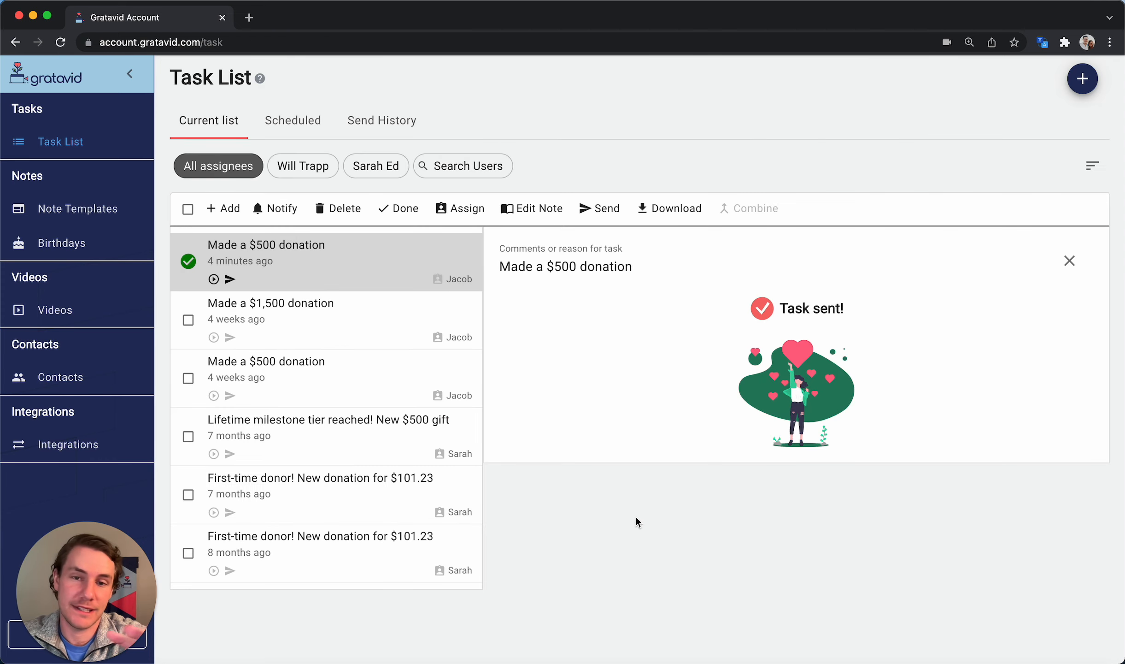
Check the $1,500 and older $500 donation tasks, then bring the Gmail inbox into this window
{"action": "left_click", "coordinate": [343, 322]}
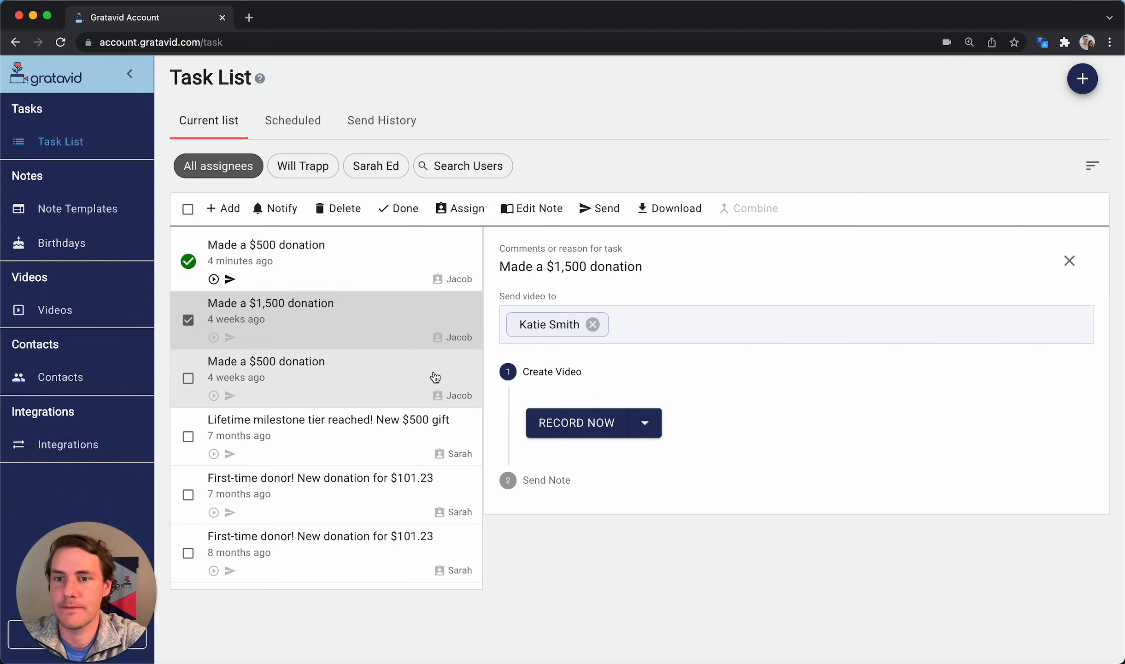
{"action": "left_click", "coordinate": [388, 377]}
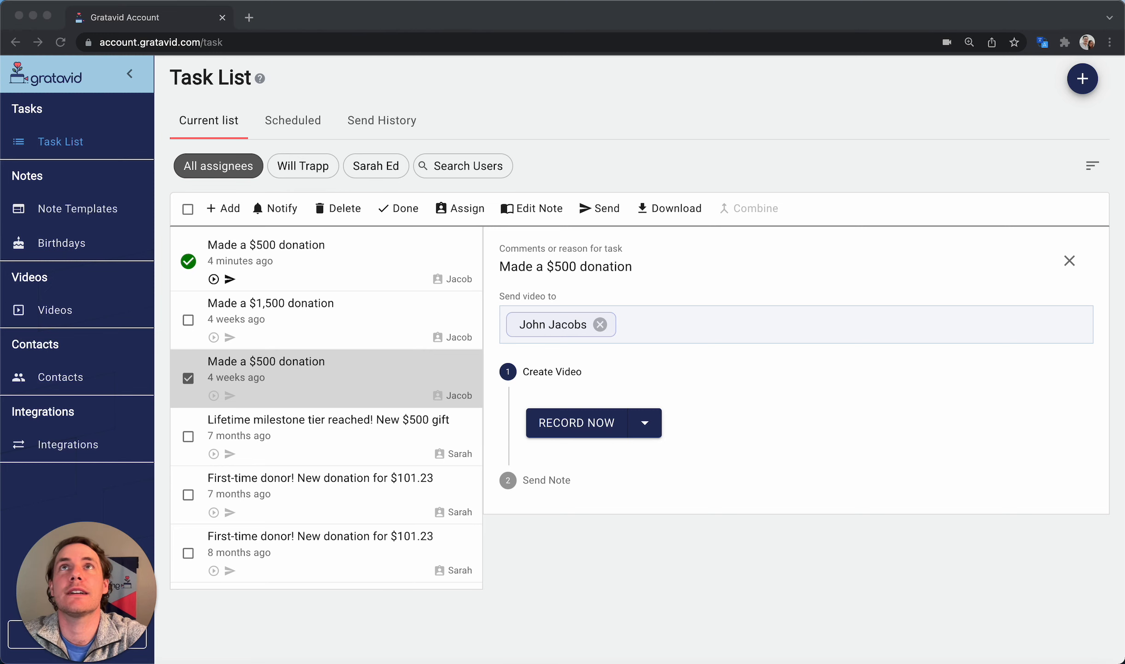
{"action": "left_click_drag", "start_coordinate": [1124, 484], "coordinate": [318, 21]}
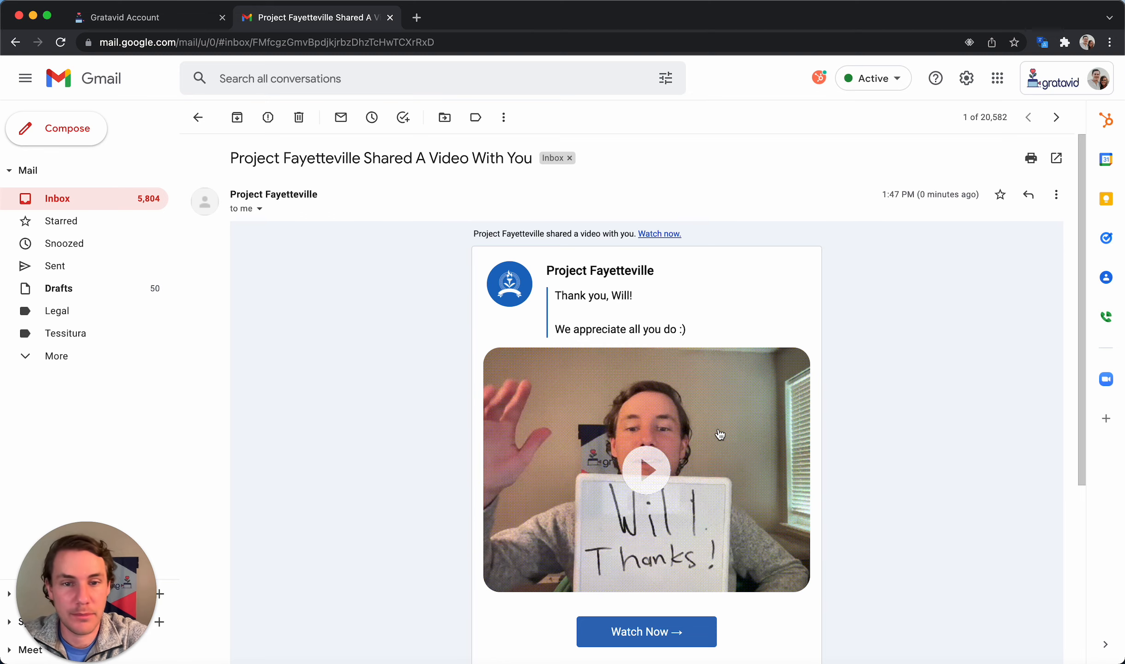
Open and unmute the thank-you video, then post the private reply 'I love it. How can I give more?'
{"action": "left_click", "coordinate": [702, 439]}
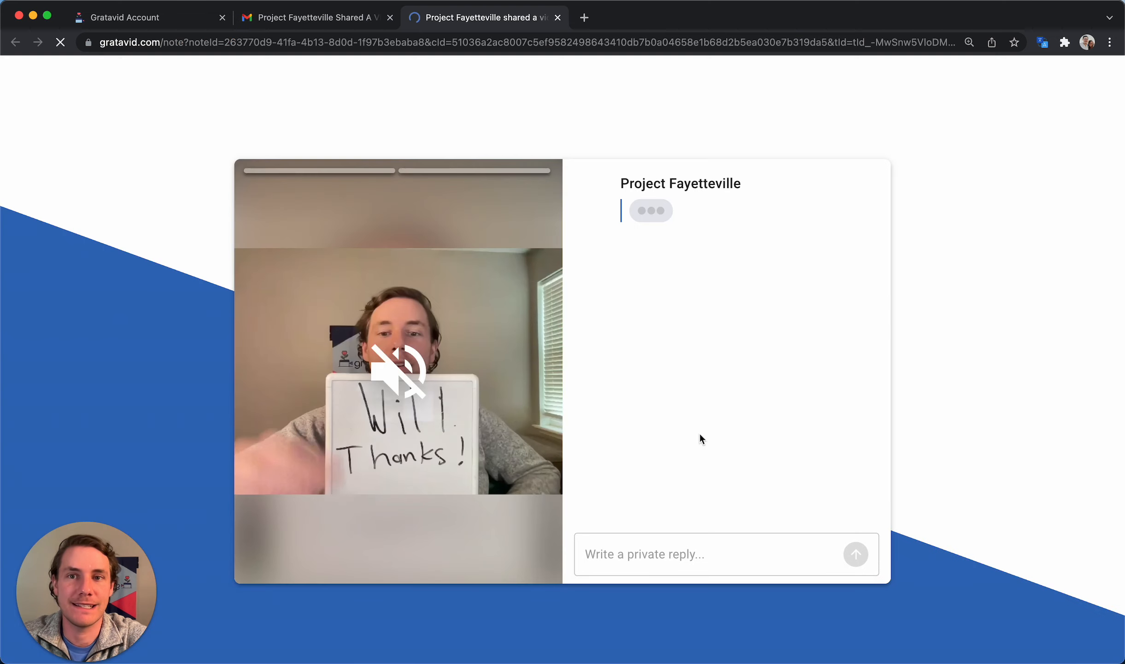
{"action": "left_click", "coordinate": [398, 368]}
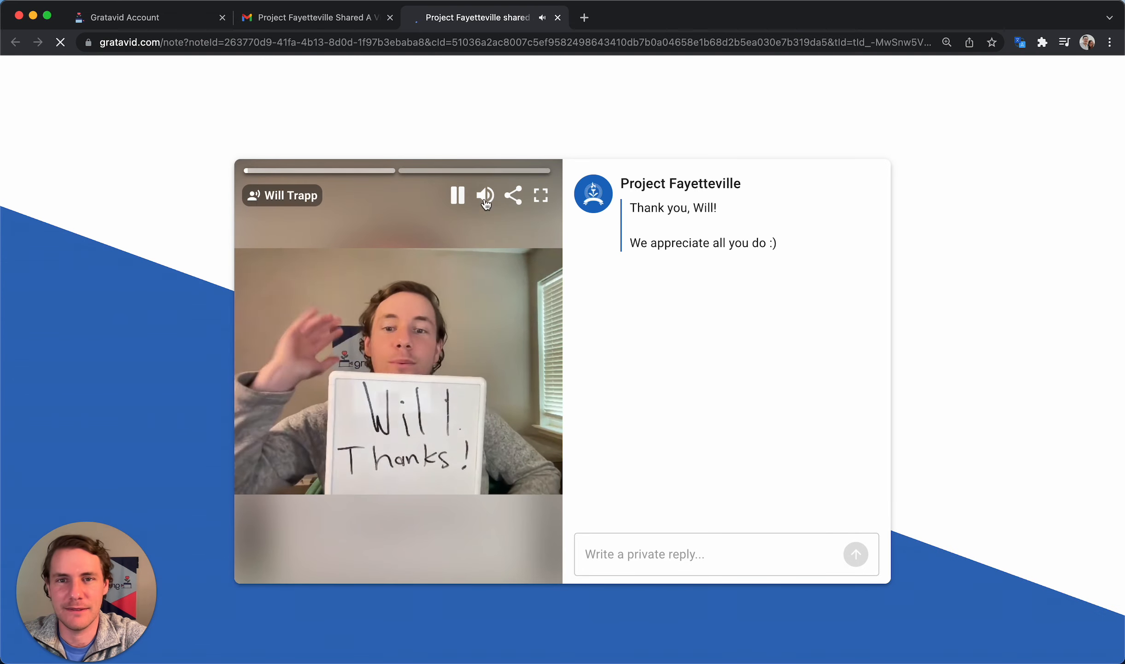
{"action": "left_click", "coordinate": [642, 552]}
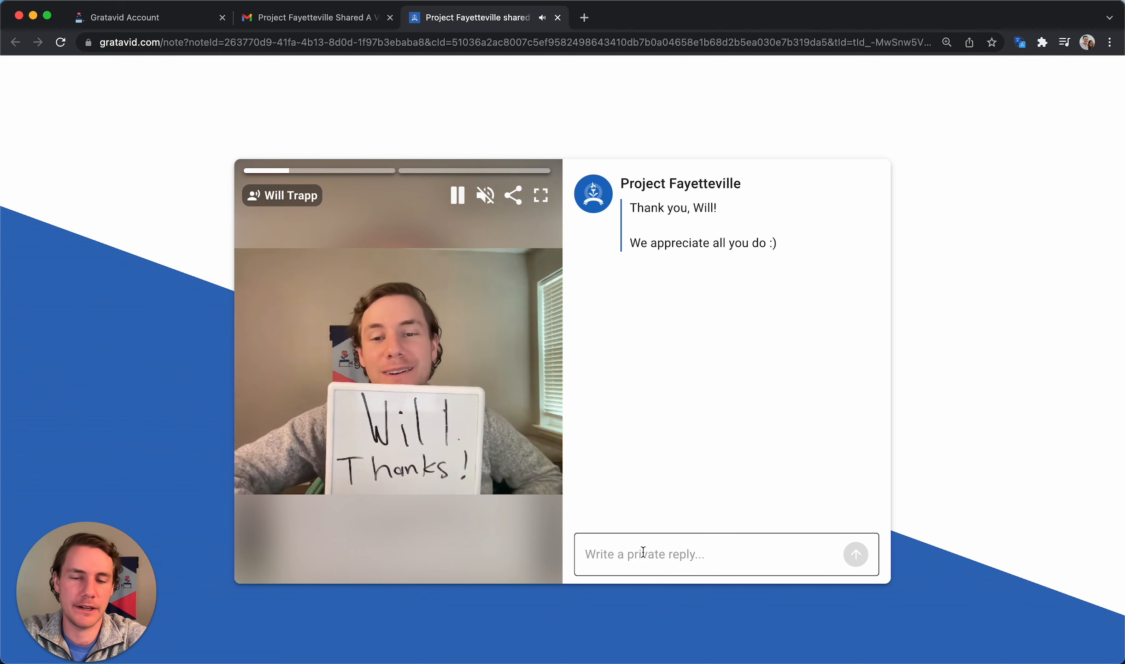
{"action": "type", "text": "I love"}
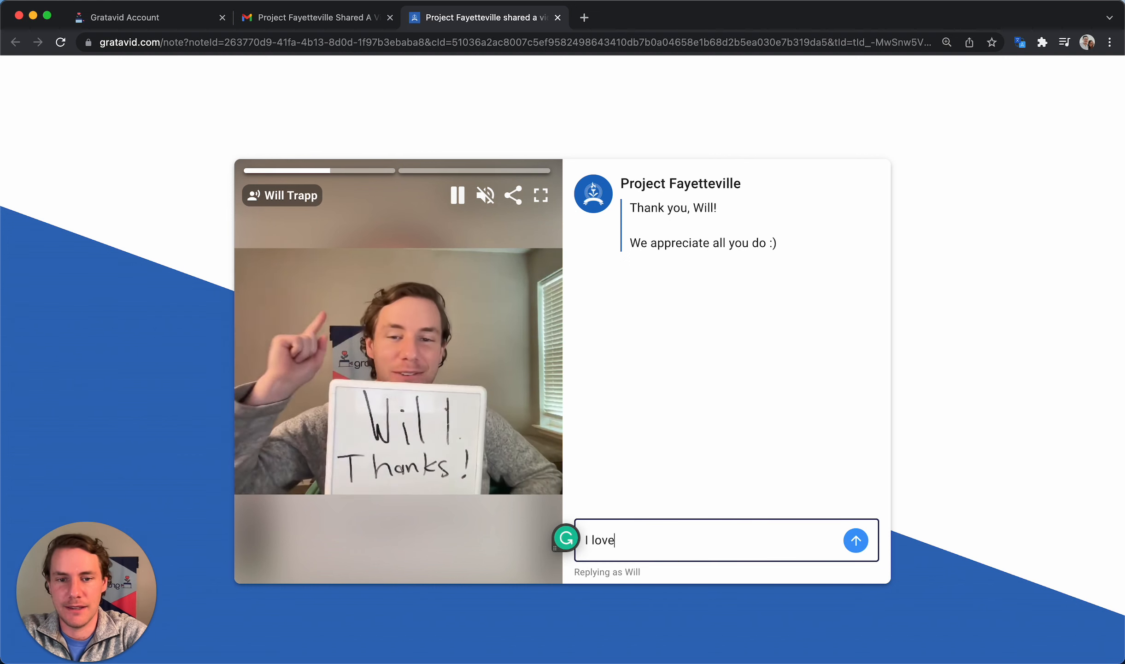
{"action": "type", "text": " it. How "}
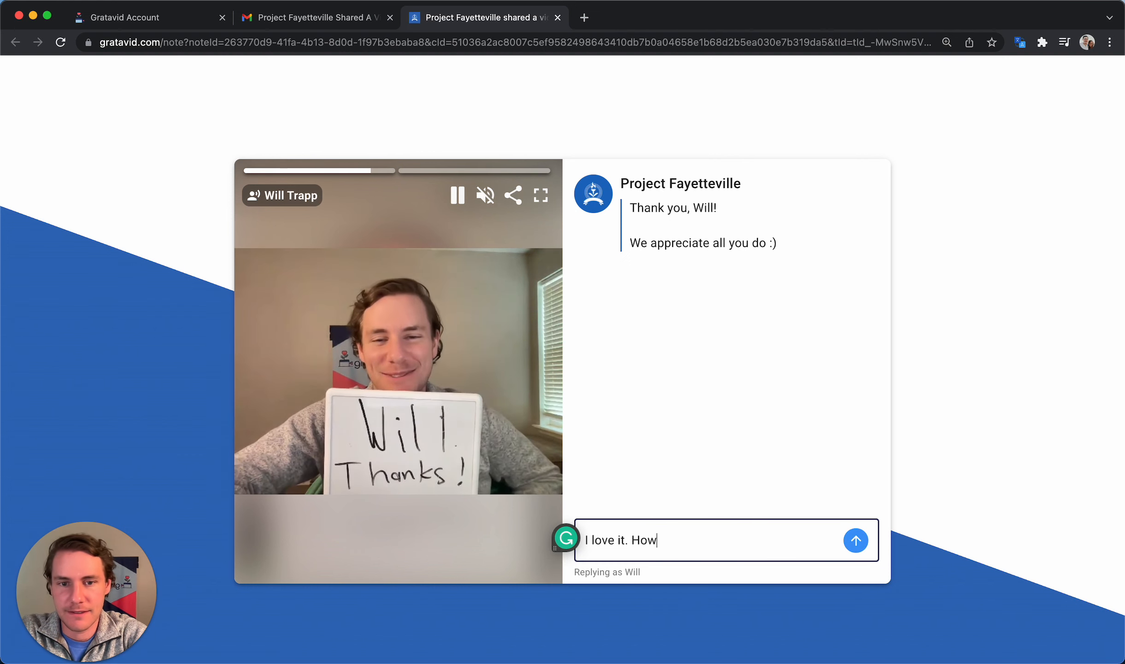
{"action": "type", "text": "can I giv"}
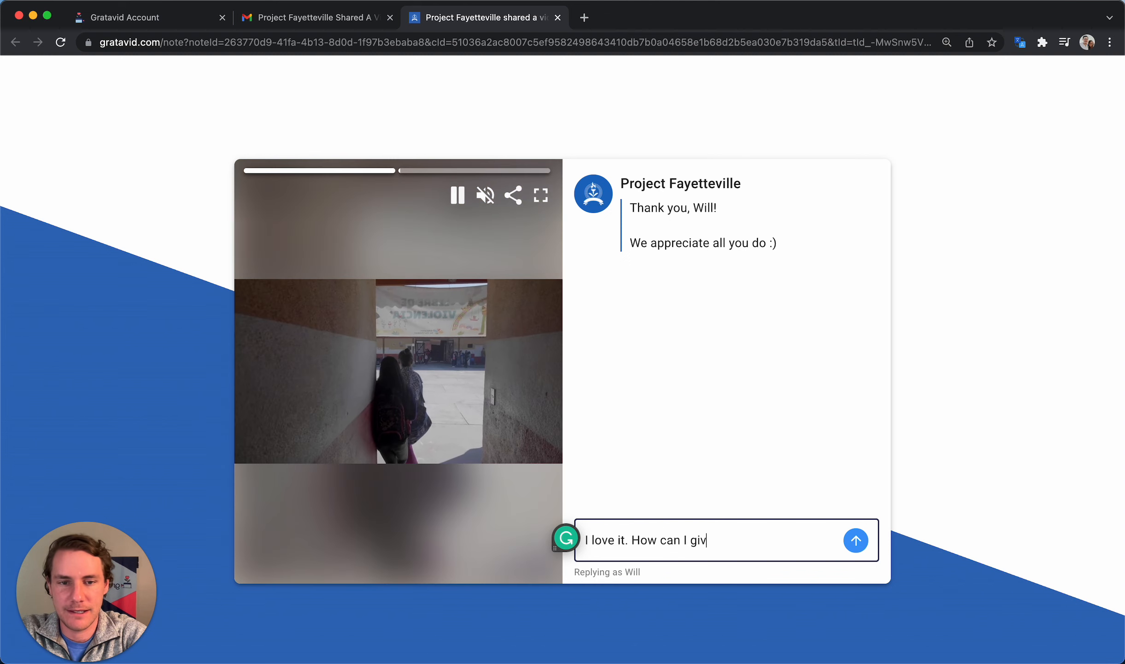
{"action": "type", "text": "e more?"}
{"action": "left_click", "coordinate": [867, 538]}
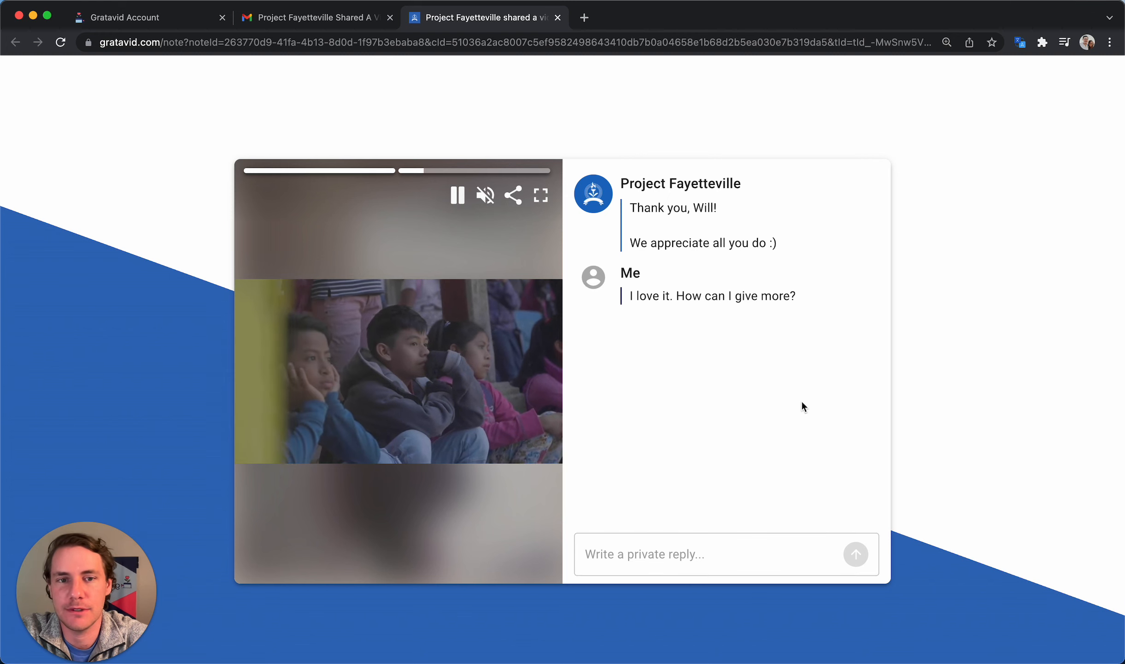
{"action": "left_click_drag", "start_coordinate": [801, 298], "coordinate": [626, 297]}
{"action": "left_click", "coordinate": [731, 339]}
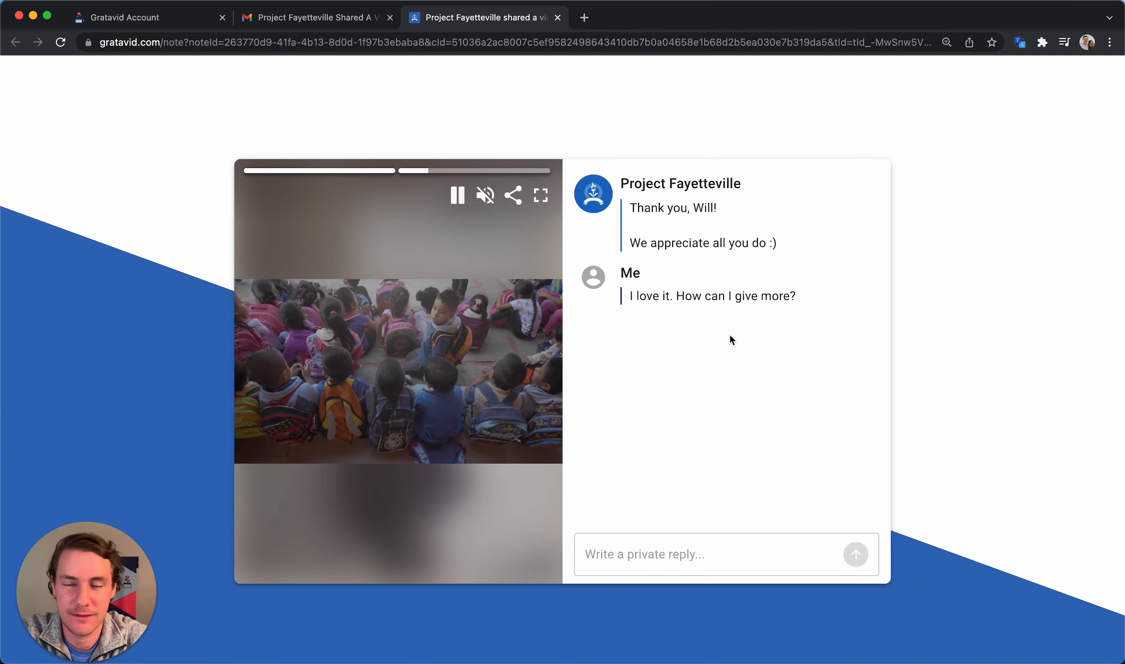
{"action": "left_click_drag", "start_coordinate": [800, 296], "coordinate": [670, 171]}
{"action": "left_click", "coordinate": [329, 15]}
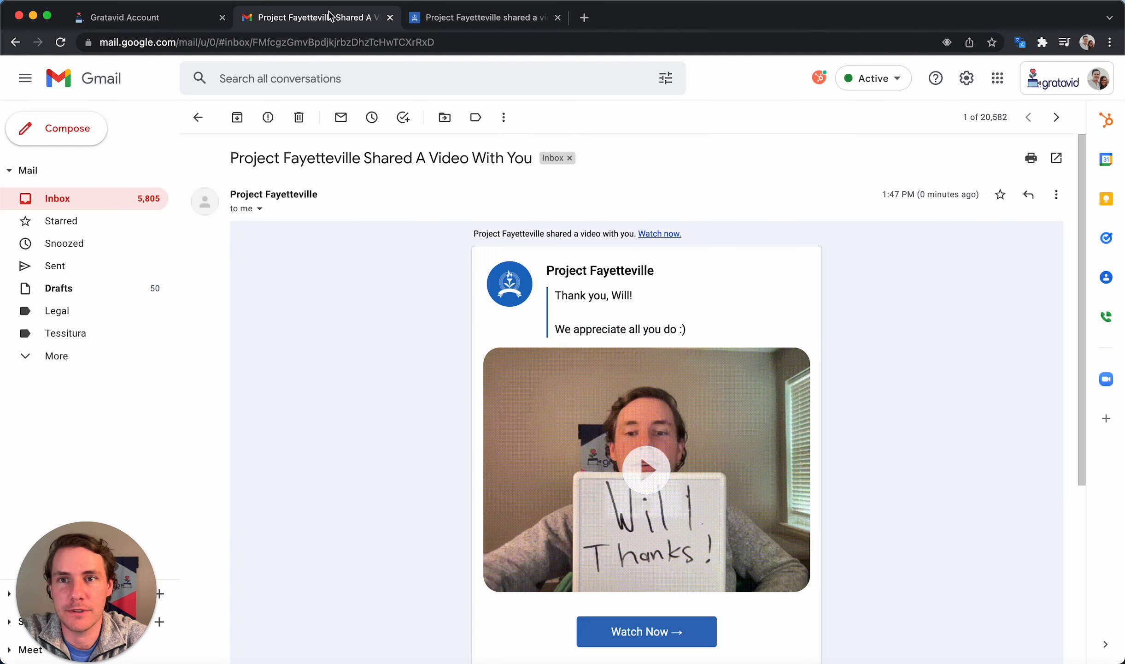
Open the Re: Project Fayetteville conversation and delete the older Feb 14 message
{"action": "left_click_drag", "start_coordinate": [329, 15], "coordinate": [329, 60]}
{"action": "left_click", "coordinate": [161, 242]}
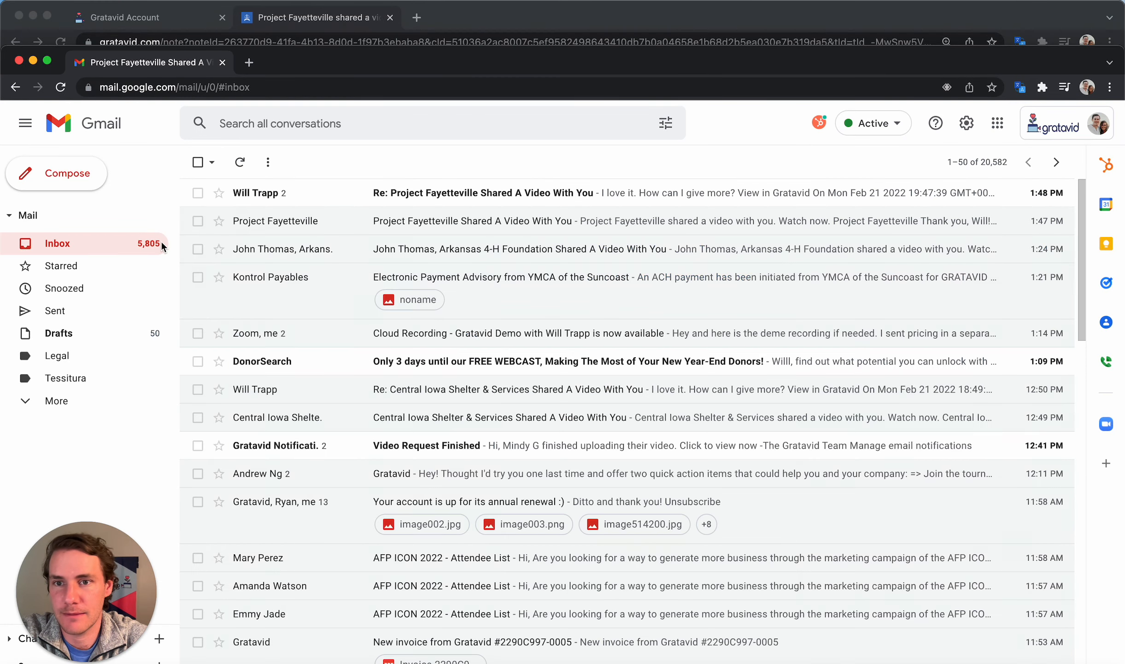
{"action": "left_click", "coordinate": [333, 193]}
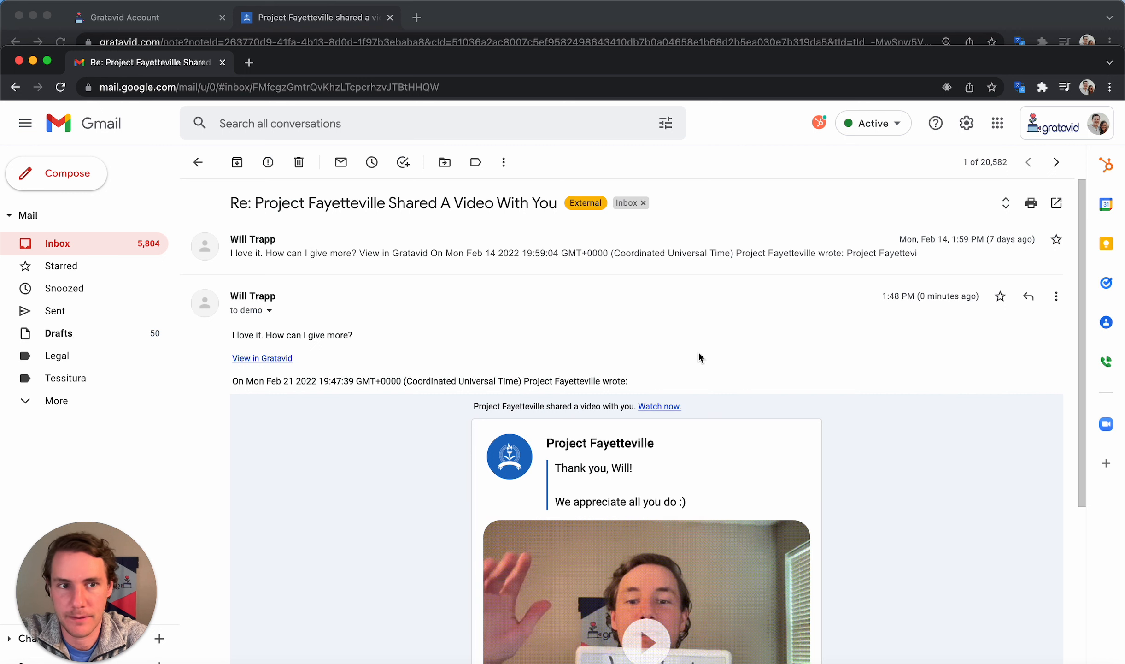
{"action": "left_click", "coordinate": [756, 260]}
{"action": "left_click", "coordinate": [1056, 239]}
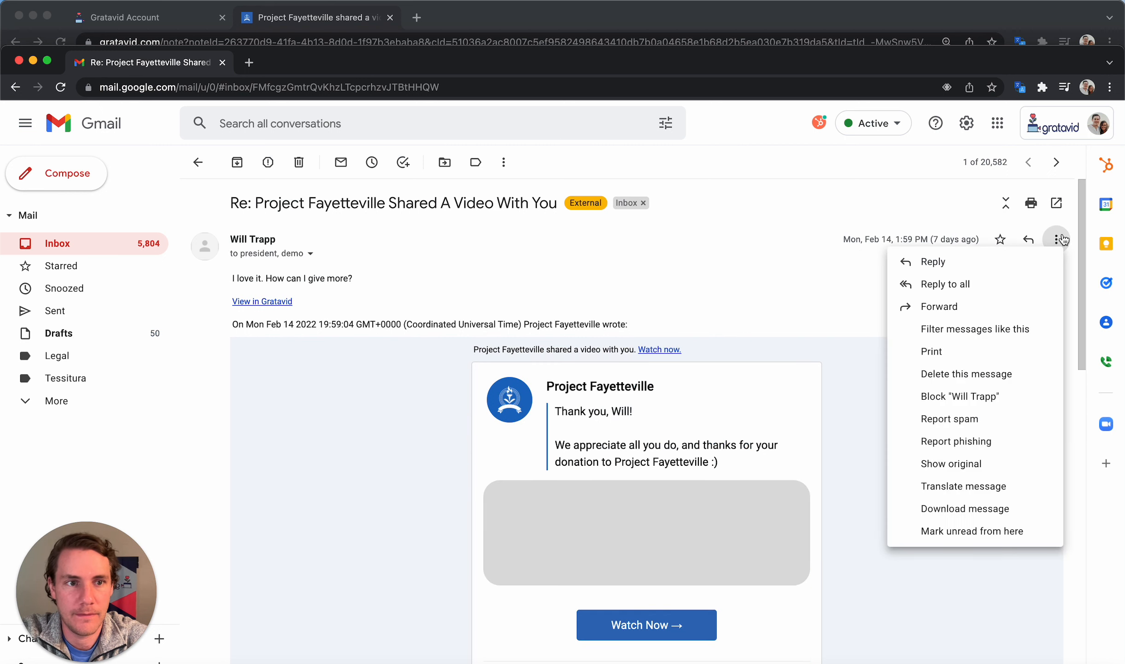
{"action": "left_click", "coordinate": [953, 375]}
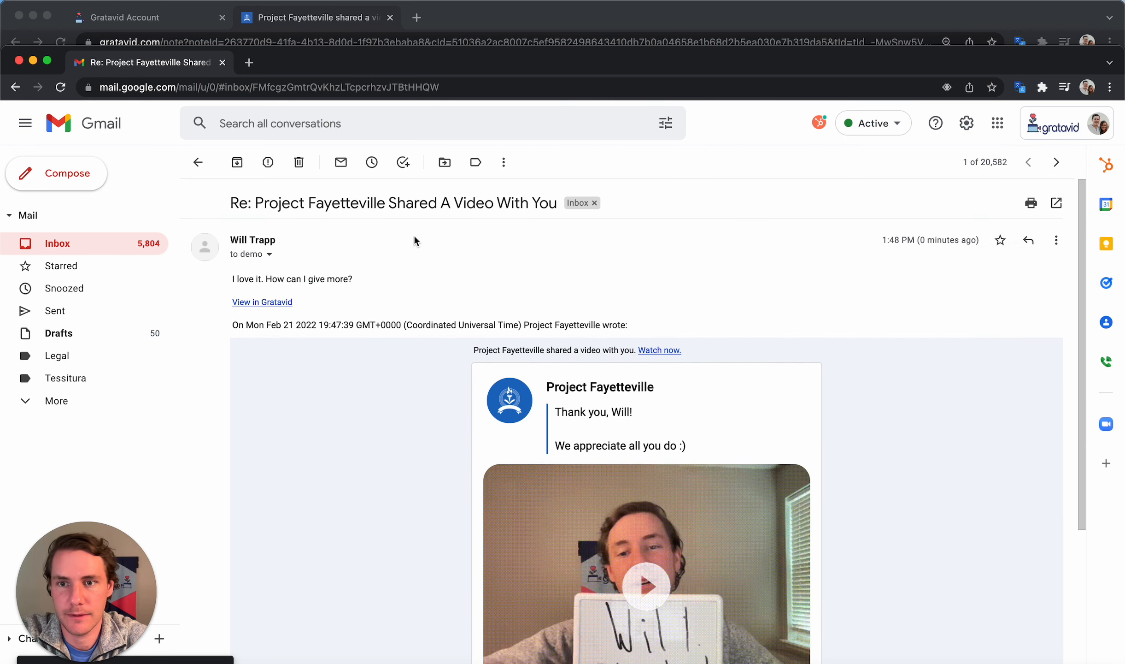
Read the donor's question about giving more and start a reply showing the quoted thread
{"action": "left_click_drag", "start_coordinate": [188, 51], "coordinate": [188, 6]}
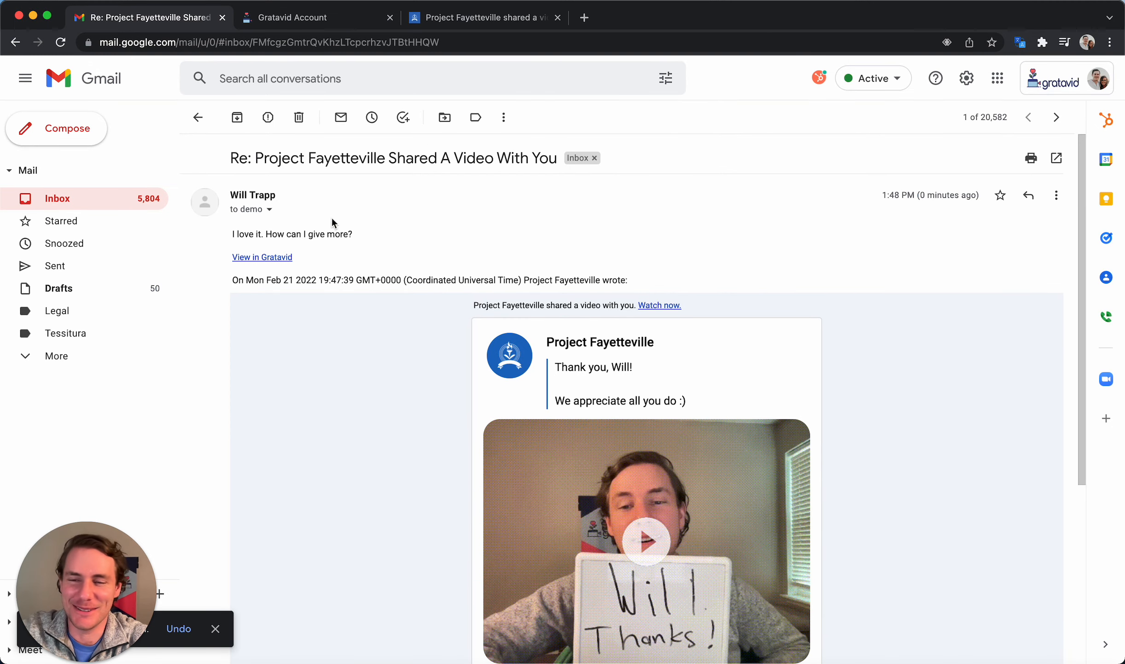
{"action": "left_click_drag", "start_coordinate": [277, 195], "coordinate": [245, 195]}
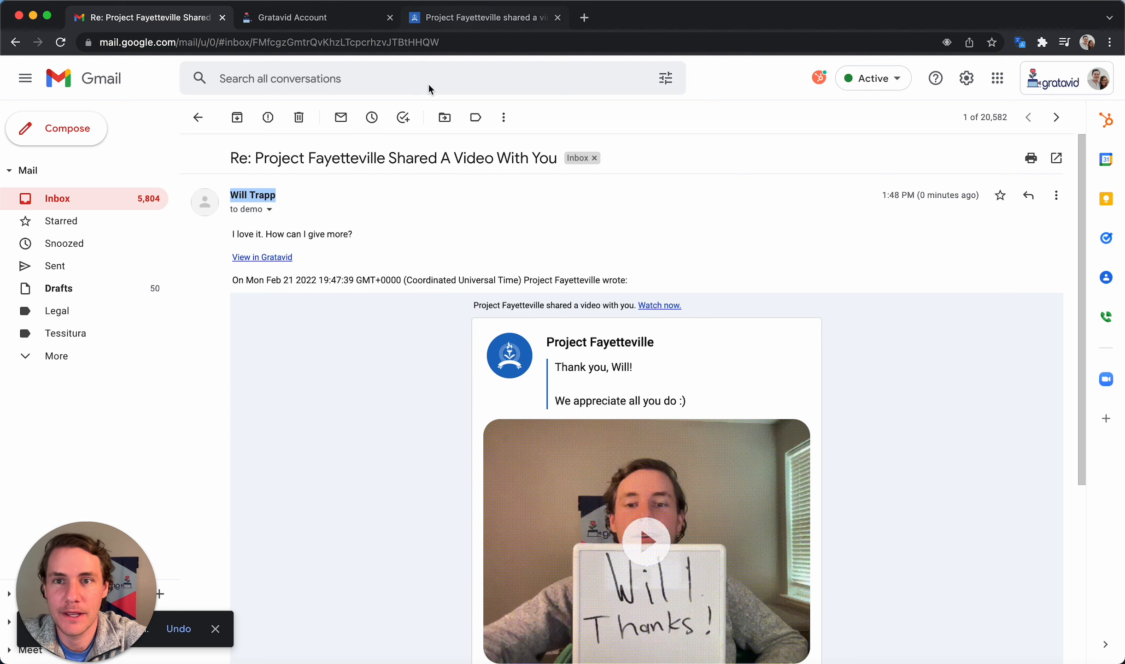
{"action": "left_click_drag", "start_coordinate": [360, 241], "coordinate": [305, 236]}
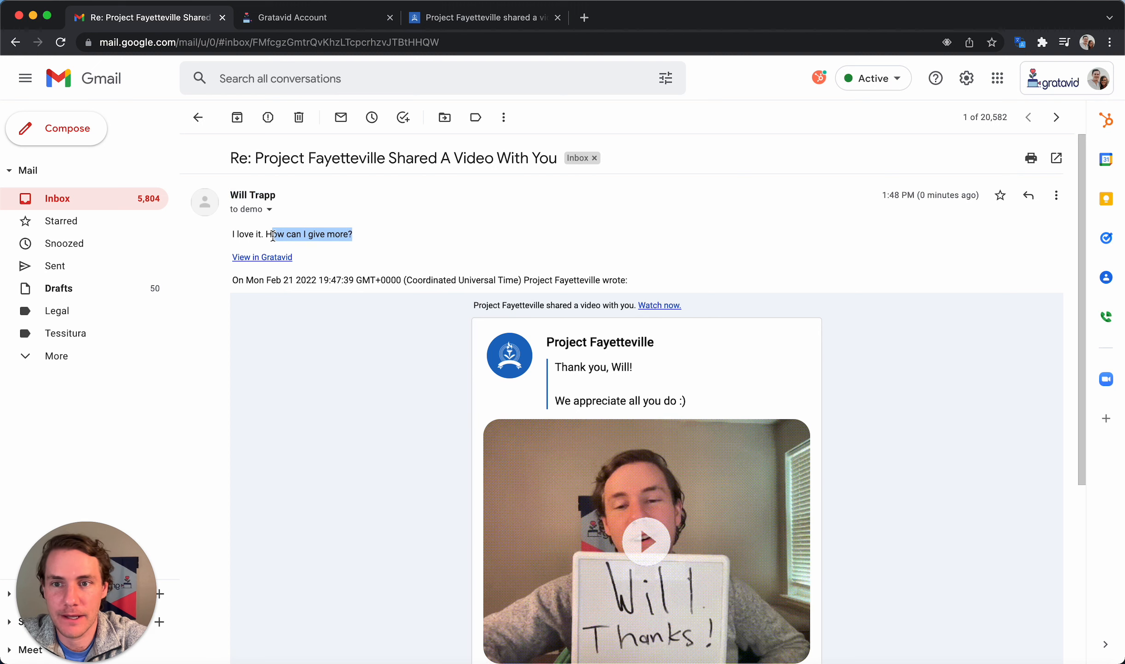
{"action": "left_click", "coordinate": [316, 421]}
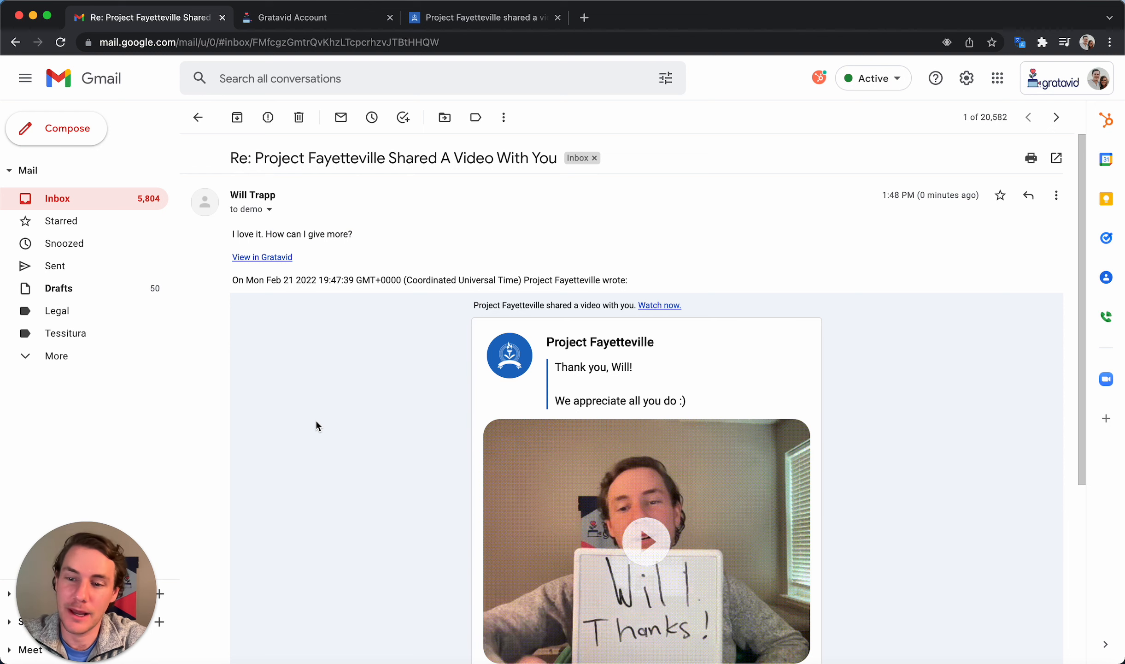
{"action": "left_click", "coordinate": [1029, 196]}
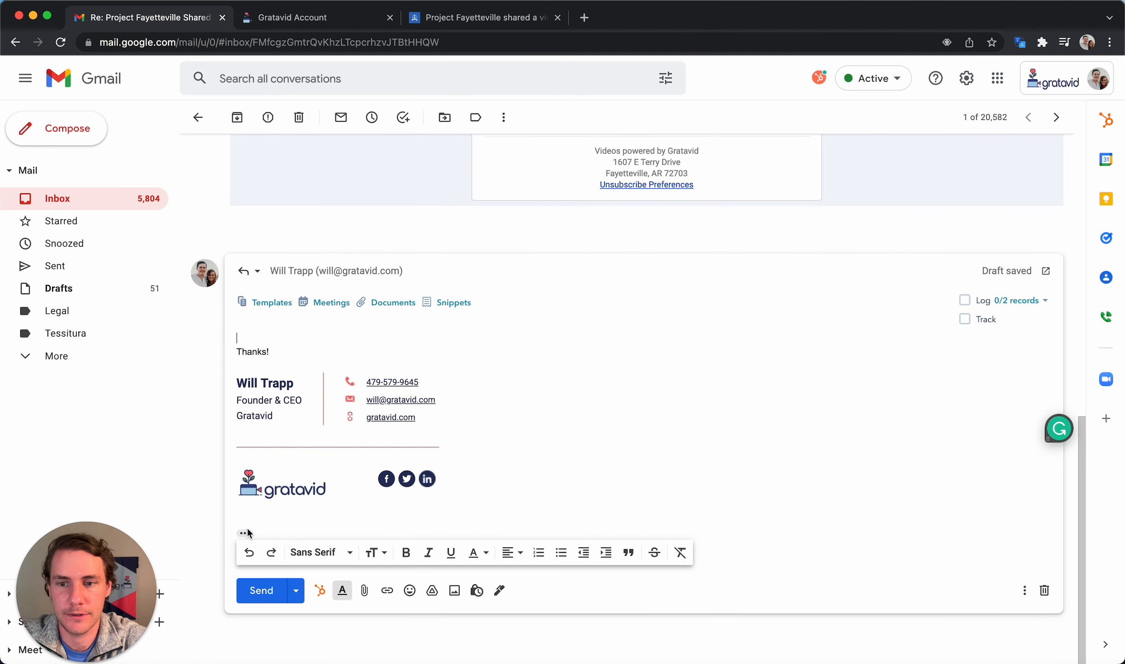
{"action": "left_click", "coordinate": [245, 533]}
{"action": "scroll", "coordinate": [406, 442], "scroll_direction": "down", "scroll_amount": 3}
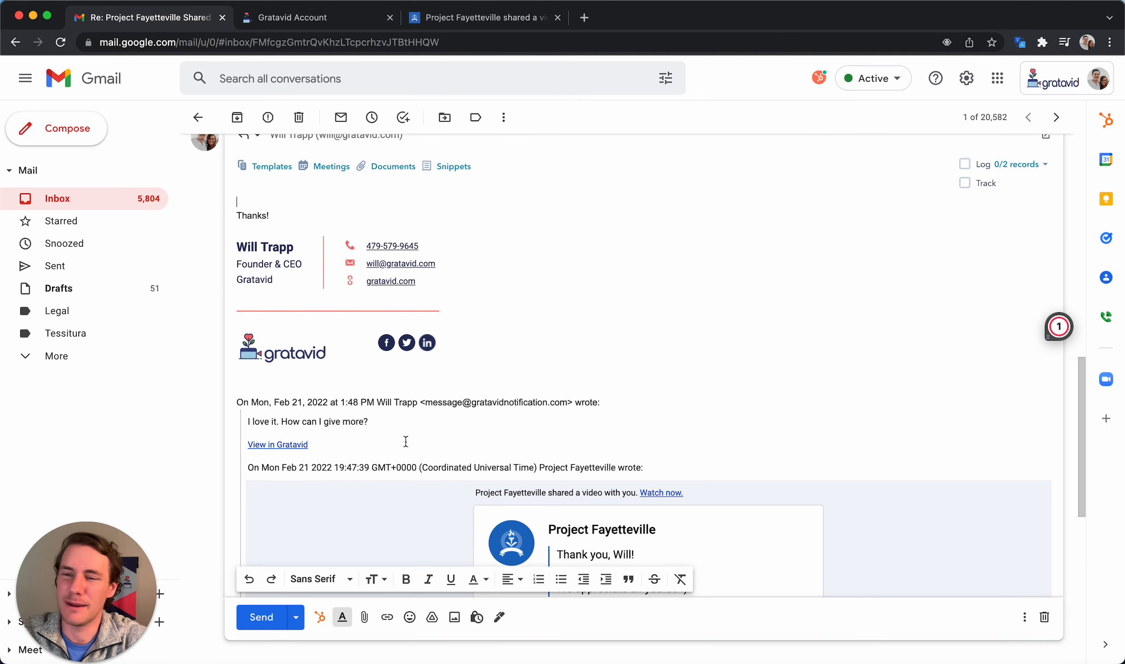
{"action": "left_click", "coordinate": [339, 21]}
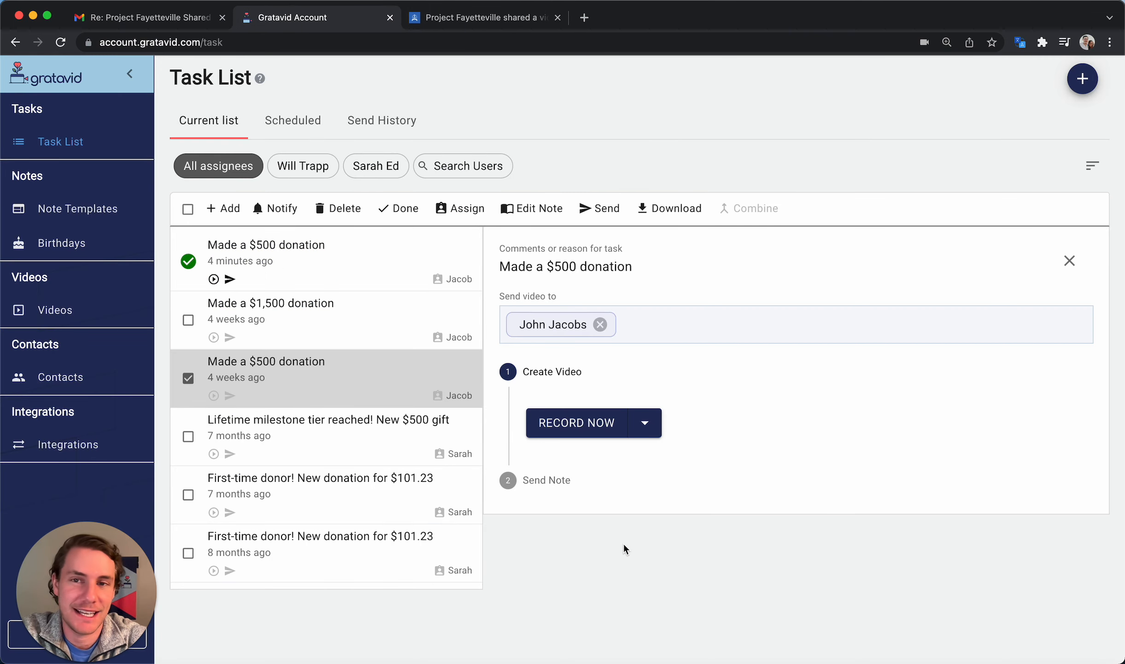
Check the Send History of sent videos, then return to the Current task list
{"action": "left_click", "coordinate": [372, 122]}
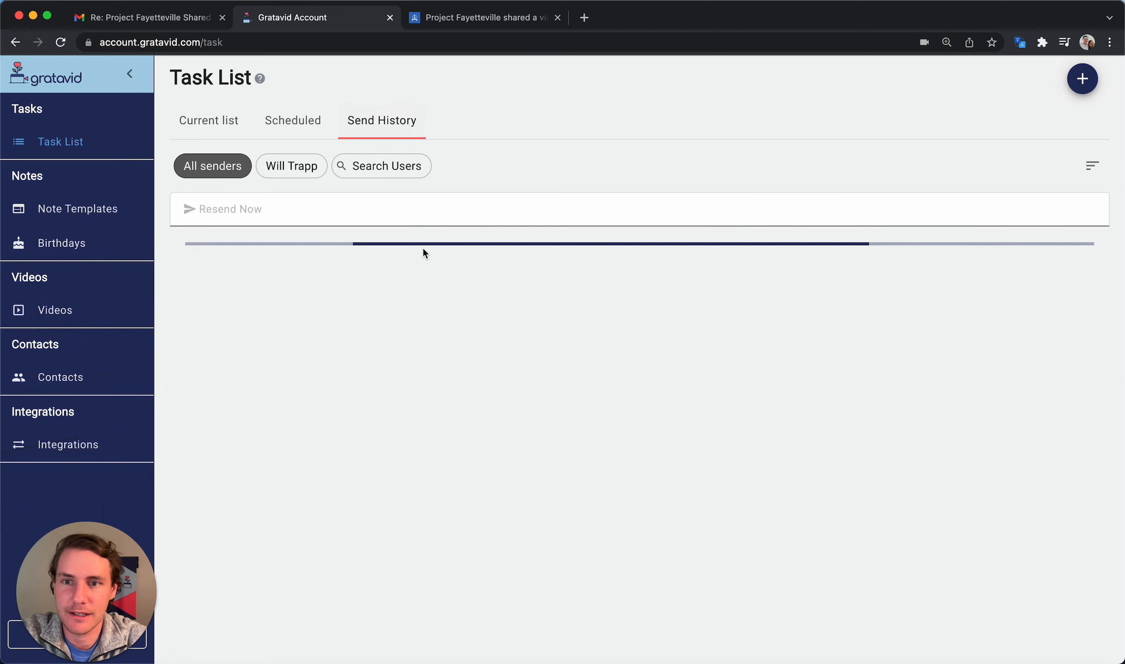
{"action": "mouse_move", "coordinate": [283, 280]}
{"action": "mouse_move", "coordinate": [320, 280]}
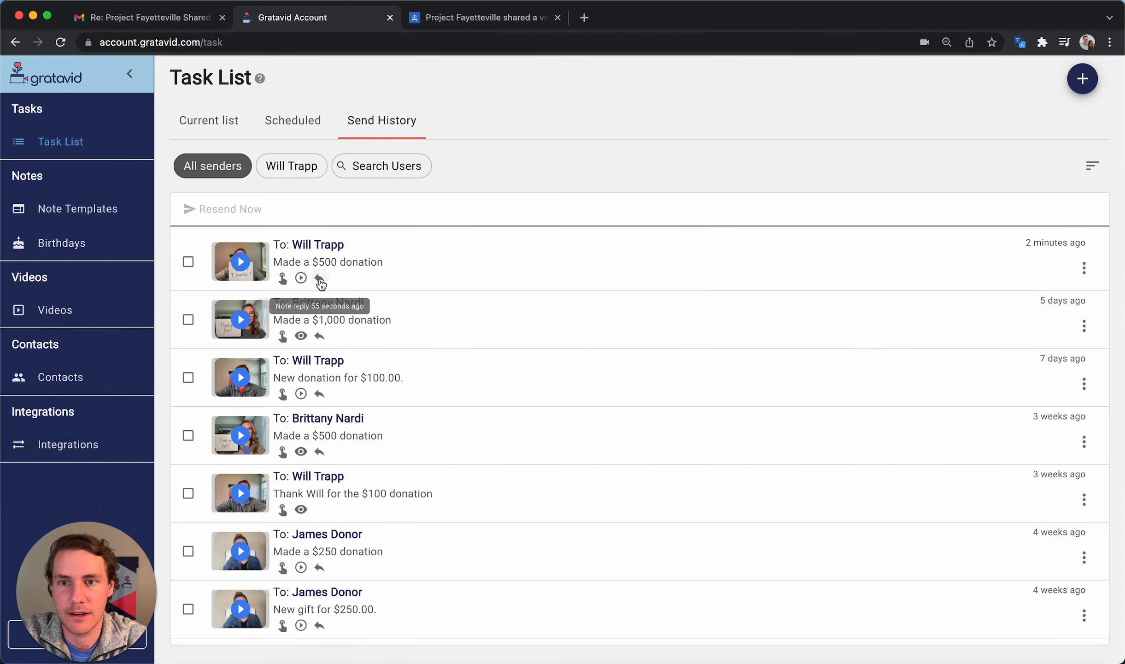
{"action": "left_click", "coordinate": [224, 119]}
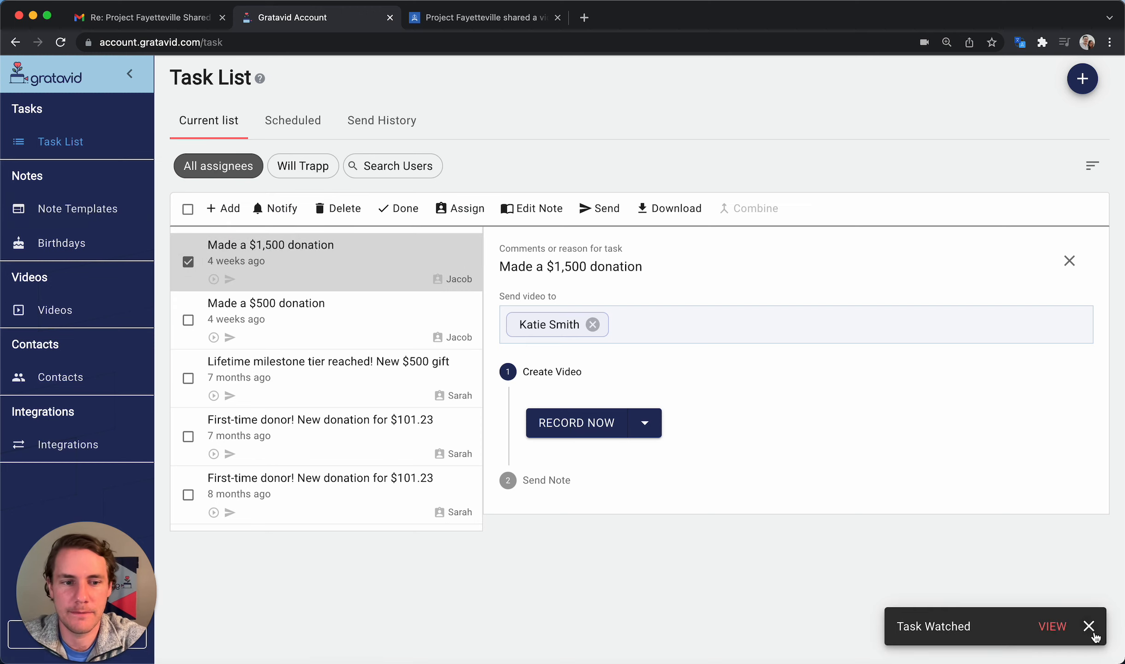
Dismiss the Task Watched notification and go to Integrations from the sidebar
{"action": "left_click", "coordinate": [1088, 626]}
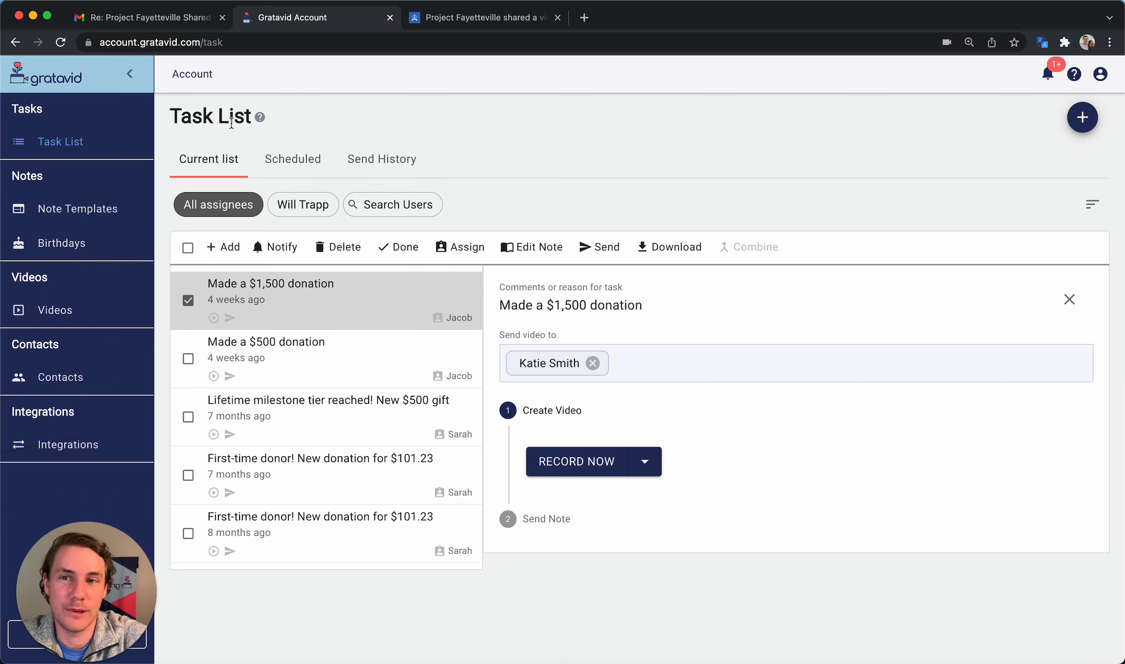
{"action": "left_click_drag", "start_coordinate": [249, 118], "coordinate": [175, 117]}
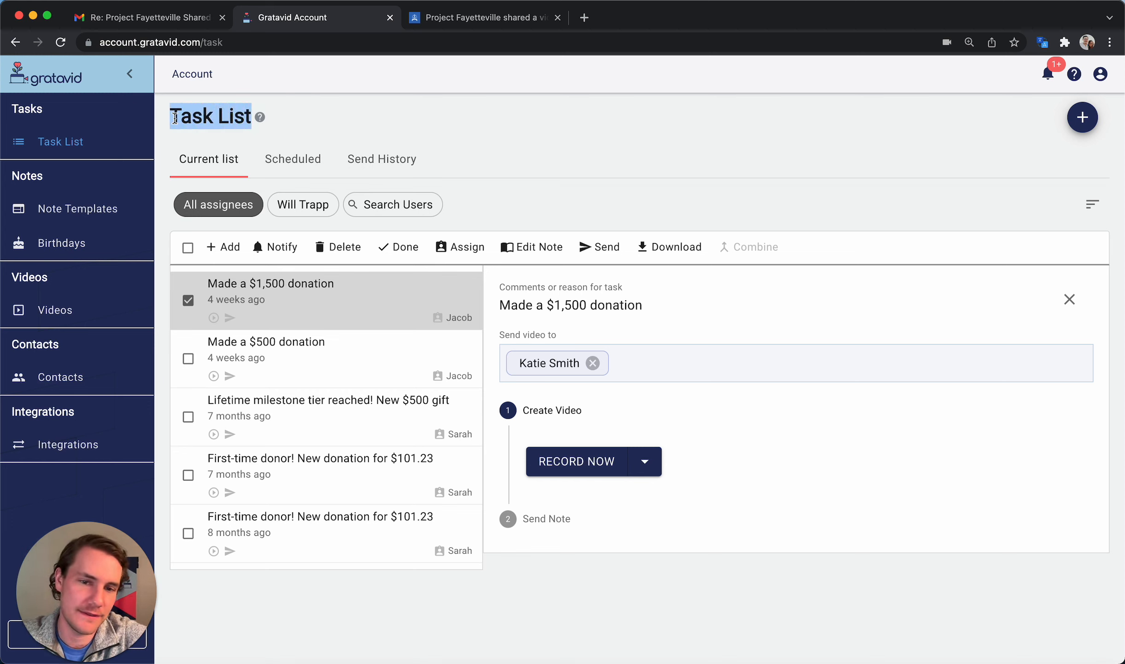
{"action": "left_click", "coordinate": [557, 600]}
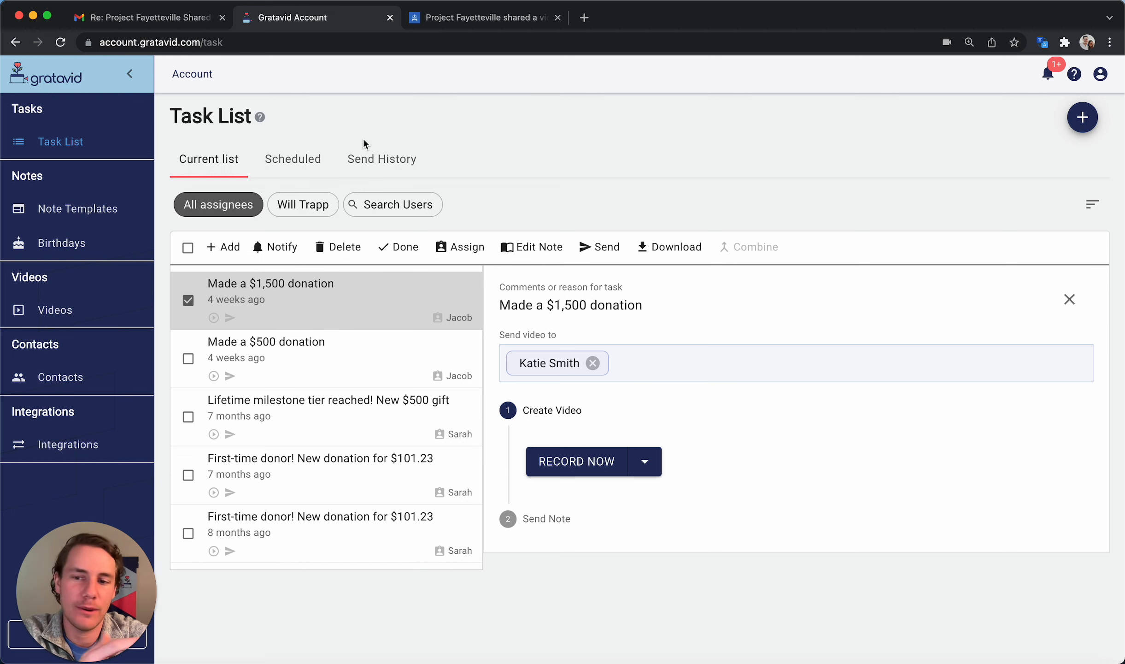
{"action": "left_click", "coordinate": [94, 443]}
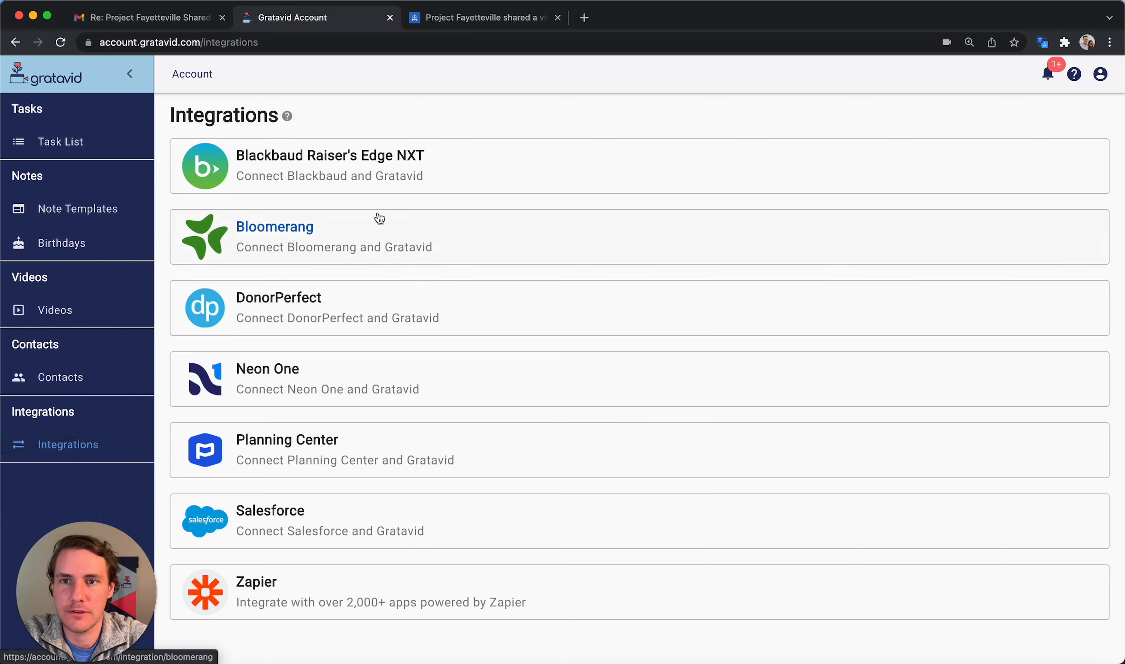
{"action": "left_click", "coordinate": [445, 172]}
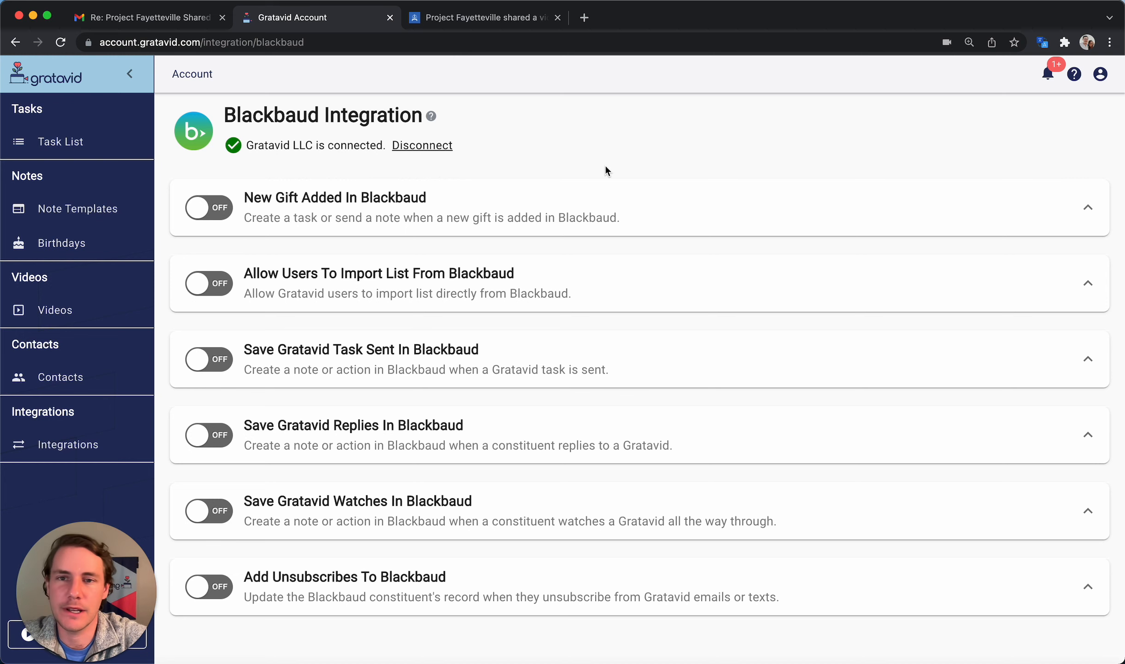
{"action": "left_click", "coordinate": [461, 210]}
{"action": "left_click_drag", "start_coordinate": [459, 267], "coordinate": [255, 268]}
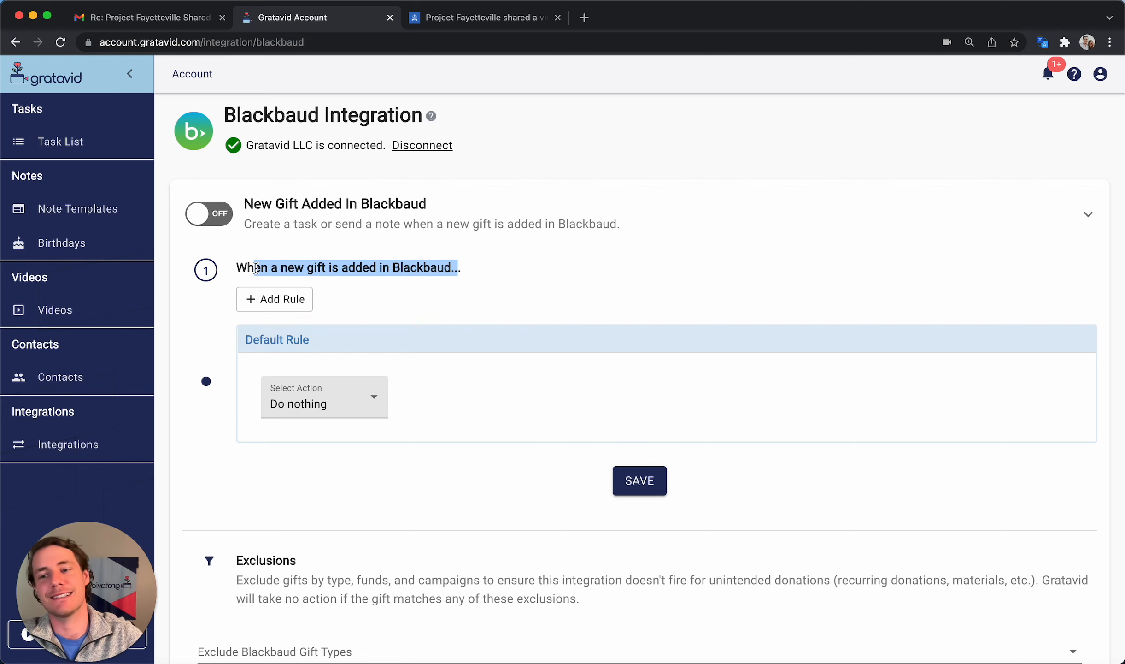
{"action": "left_click", "coordinate": [322, 469]}
{"action": "scroll", "coordinate": [320, 468], "scroll_direction": "down", "scroll_amount": 1}
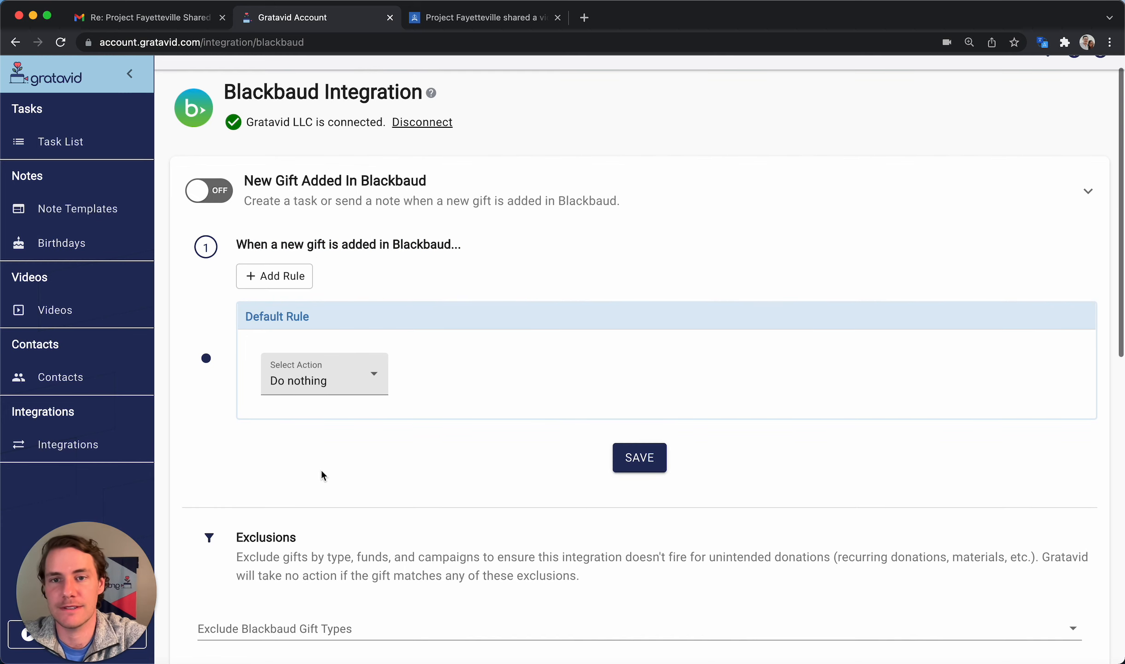
{"action": "left_click", "coordinate": [292, 276]}
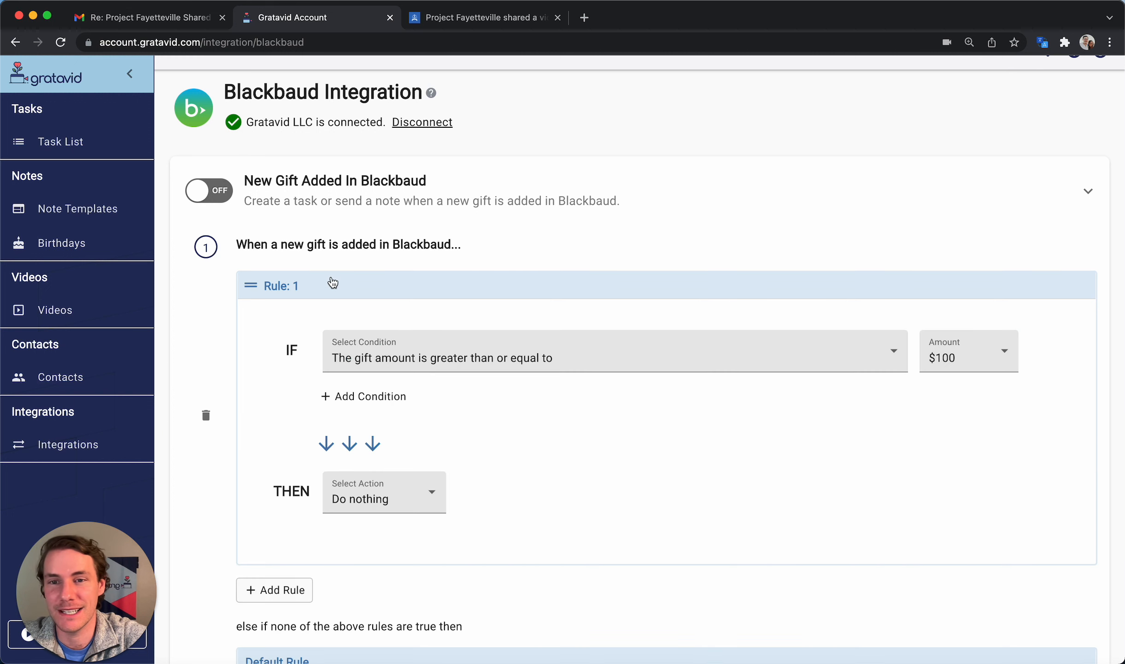
{"action": "left_click", "coordinate": [206, 415]}
{"action": "scroll", "coordinate": [214, 416], "scroll_direction": "down", "scroll_amount": 2}
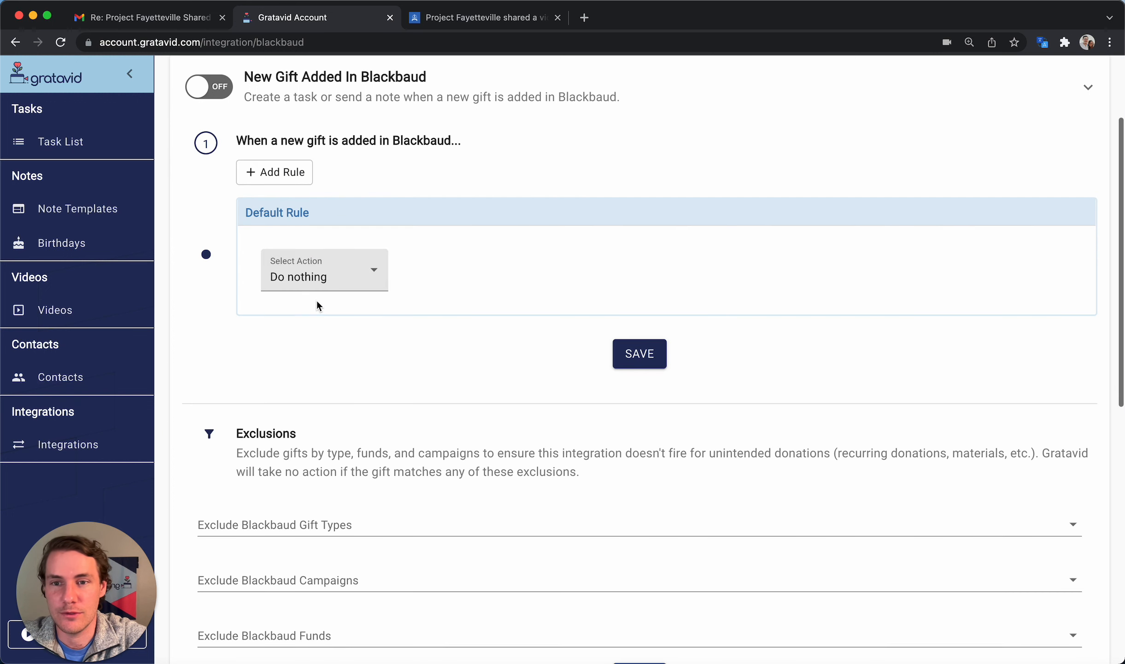
{"action": "left_click", "coordinate": [350, 269]}
{"action": "left_click", "coordinate": [357, 289]}
{"action": "left_click", "coordinate": [359, 279]}
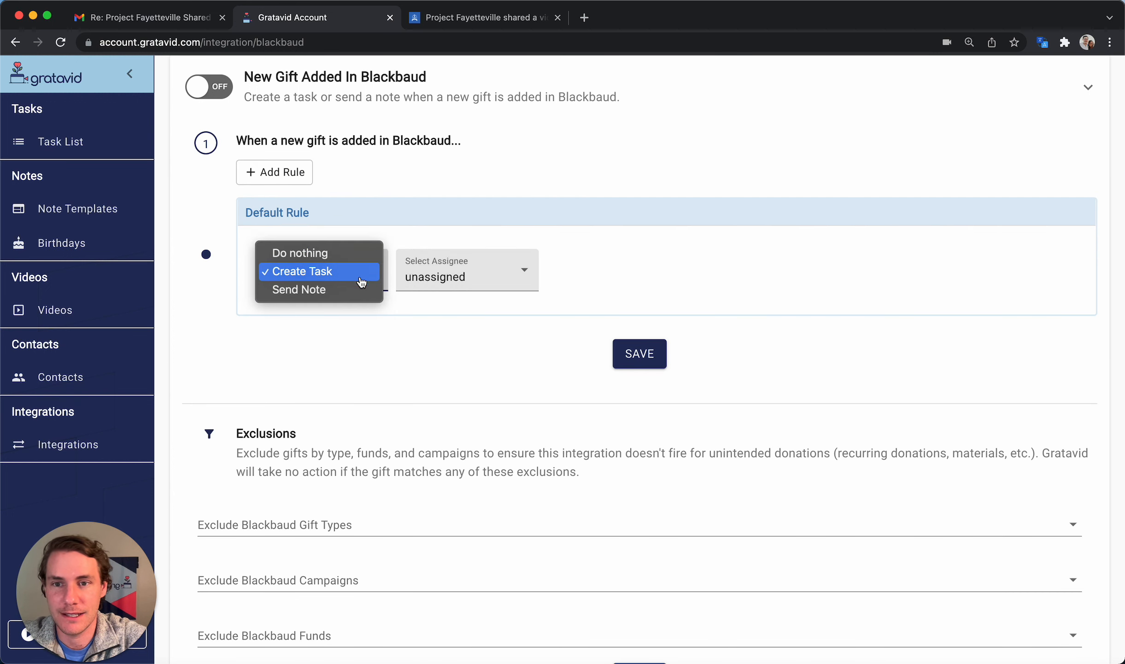
{"action": "left_click", "coordinate": [355, 289]}
{"action": "left_click", "coordinate": [485, 273]}
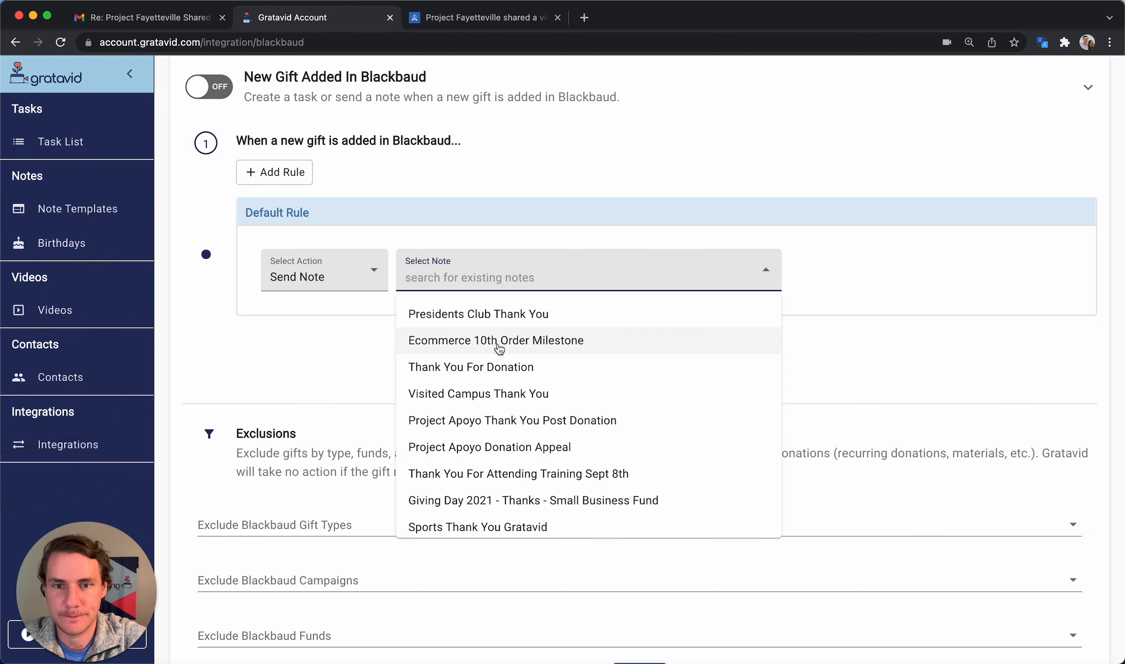
{"action": "left_click", "coordinate": [497, 365]}
{"action": "scroll", "coordinate": [376, 357], "scroll_direction": "up", "scroll_amount": 2}
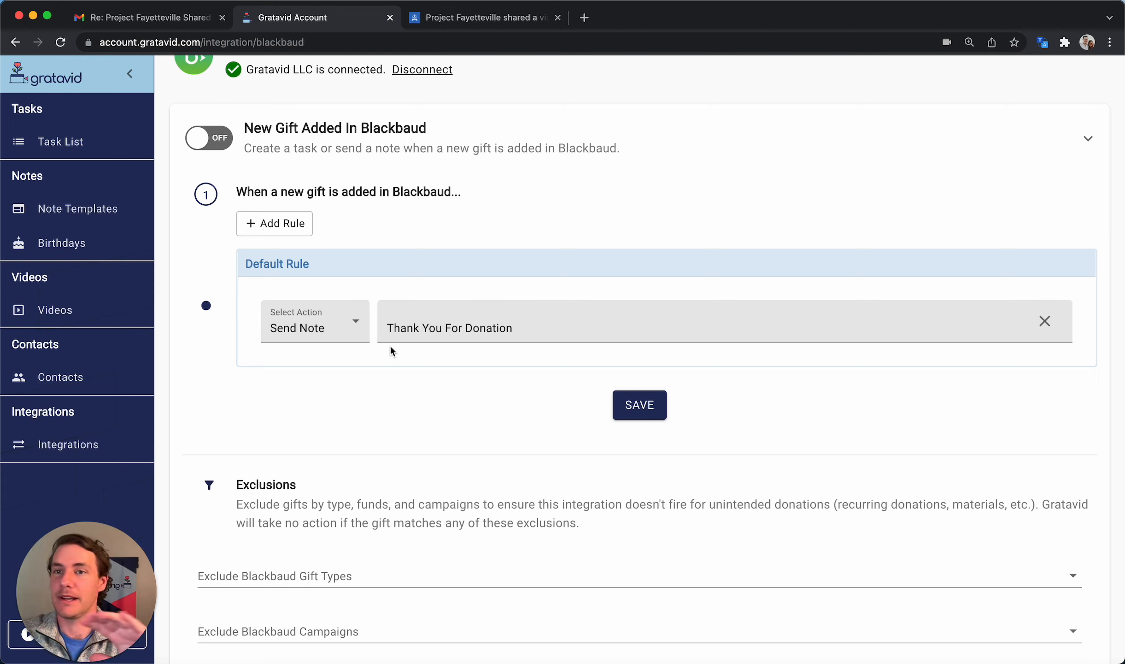
{"action": "left_click", "coordinate": [334, 315]}
{"action": "left_click", "coordinate": [320, 286]}
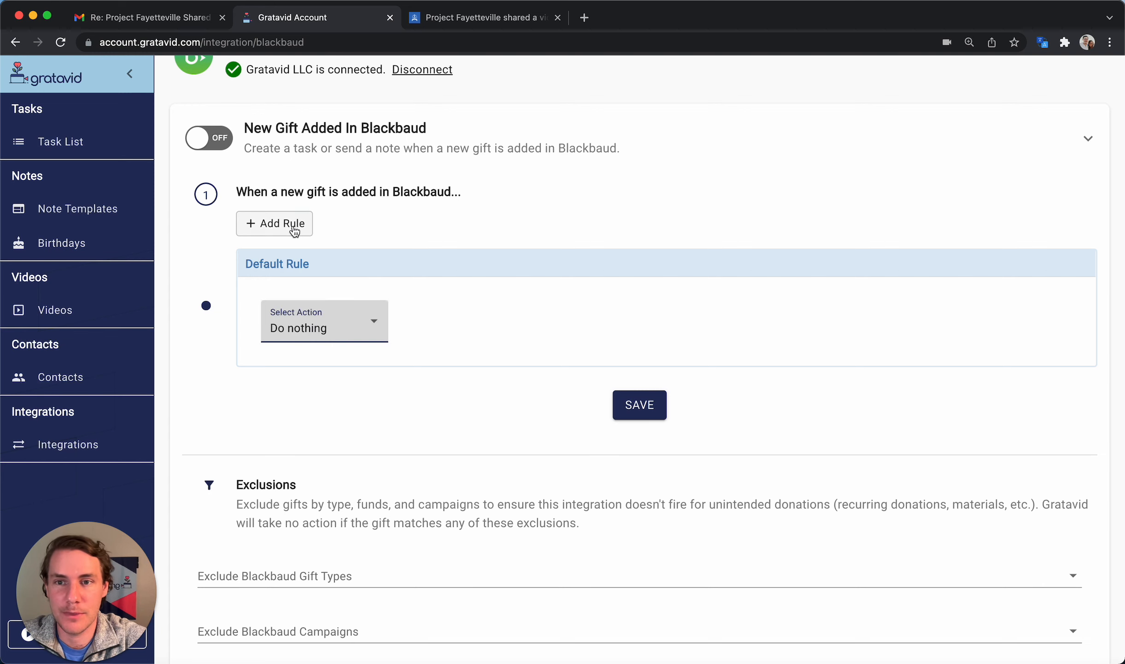
Add a new rule with a $500 gift threshold whose action creates a task for a team member
{"action": "left_click", "coordinate": [272, 224]}
{"action": "scroll", "coordinate": [485, 255], "scroll_direction": "down", "scroll_amount": 2}
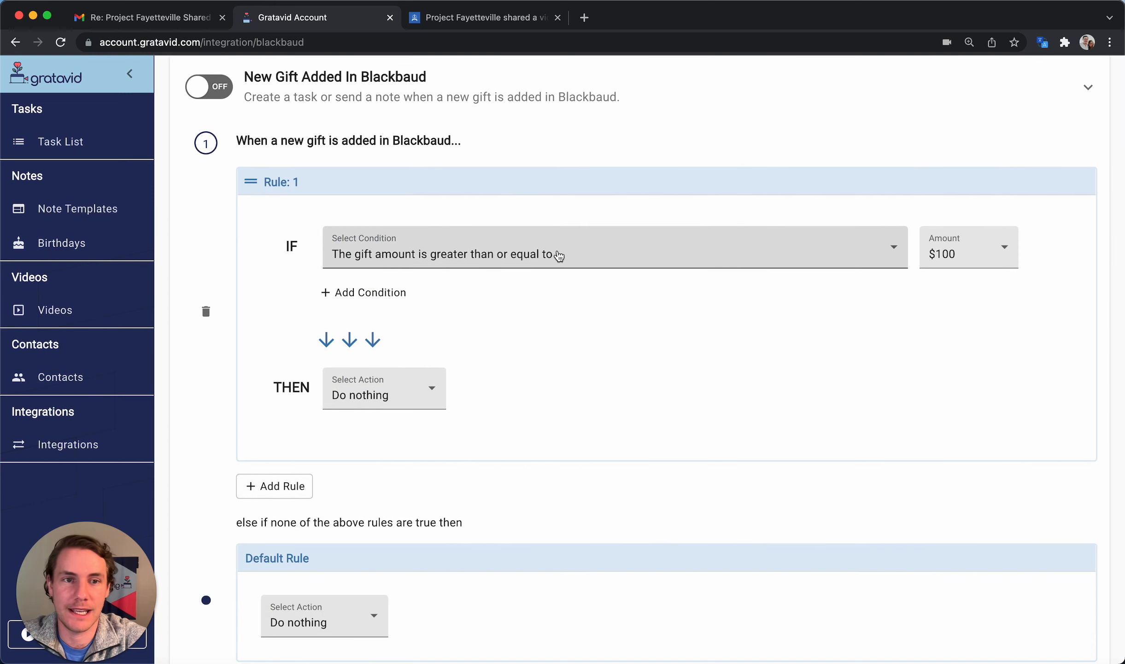
{"action": "left_click", "coordinate": [991, 249]}
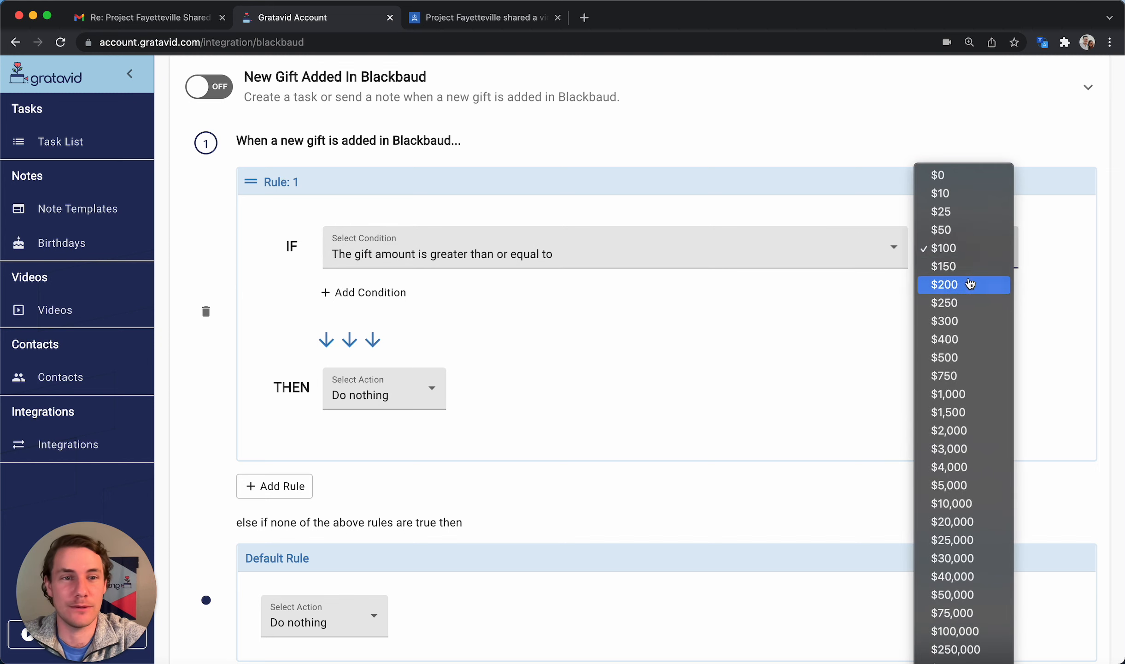
{"action": "left_click", "coordinate": [958, 356]}
{"action": "left_click", "coordinate": [428, 390]}
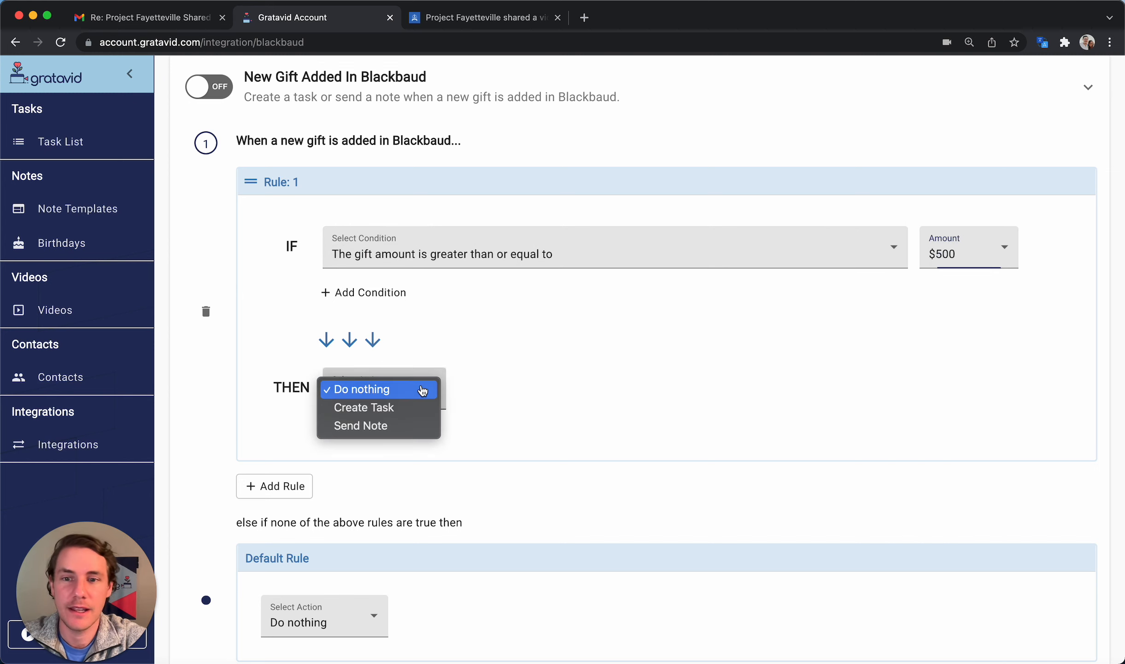
{"action": "left_click", "coordinate": [406, 407]}
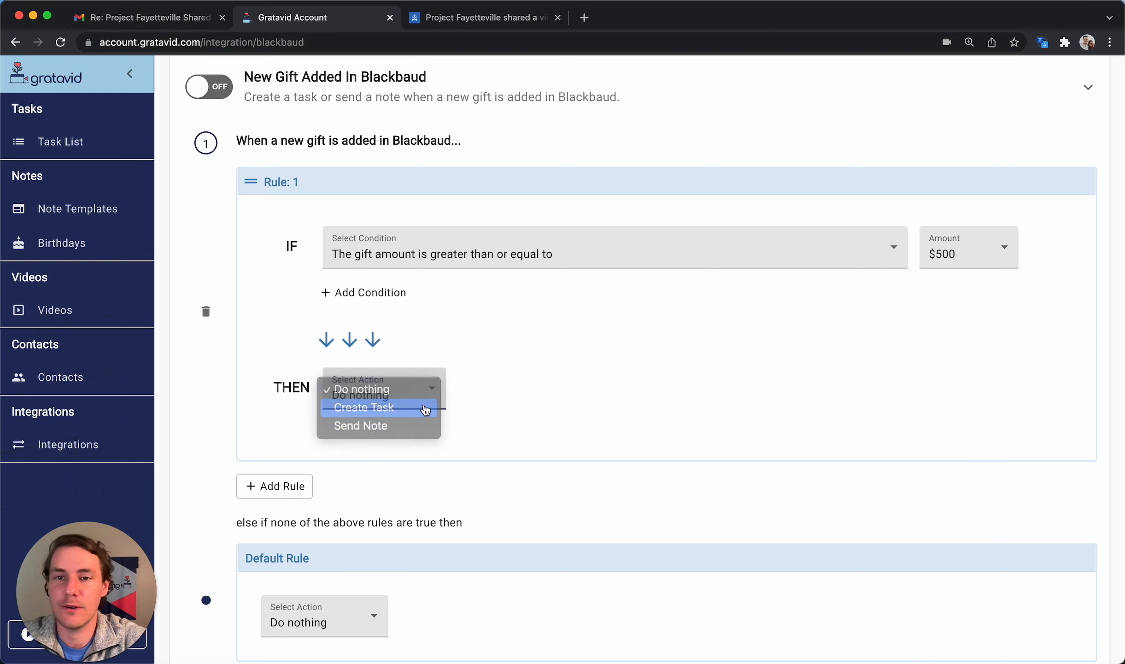
{"action": "left_click", "coordinate": [546, 388]}
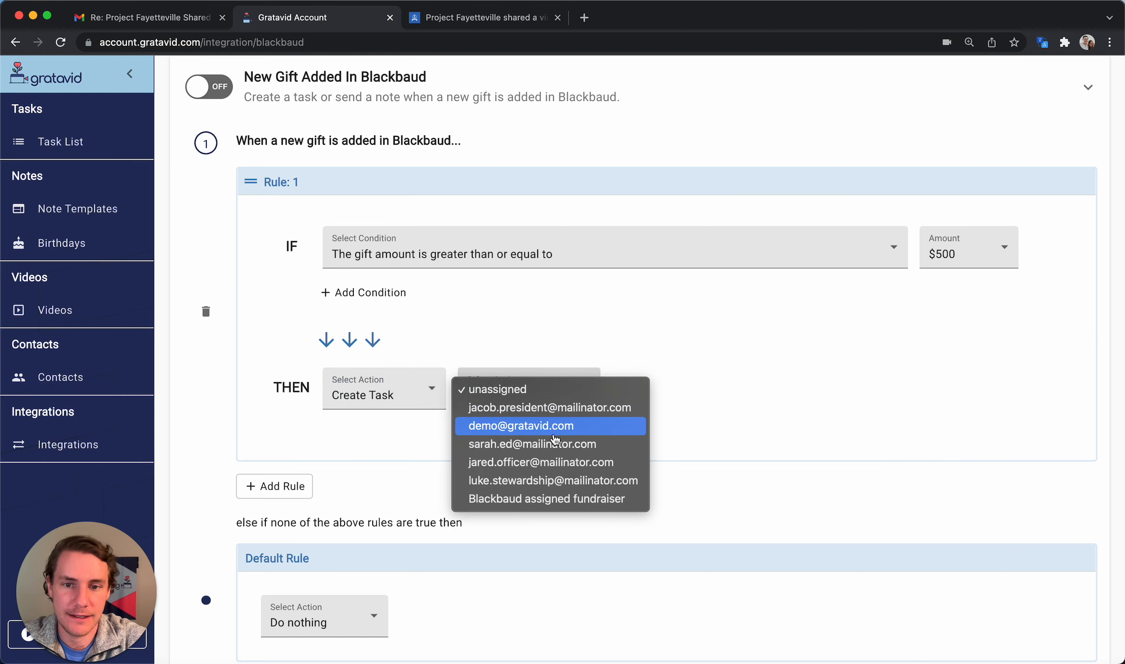
{"action": "left_click", "coordinate": [553, 462]}
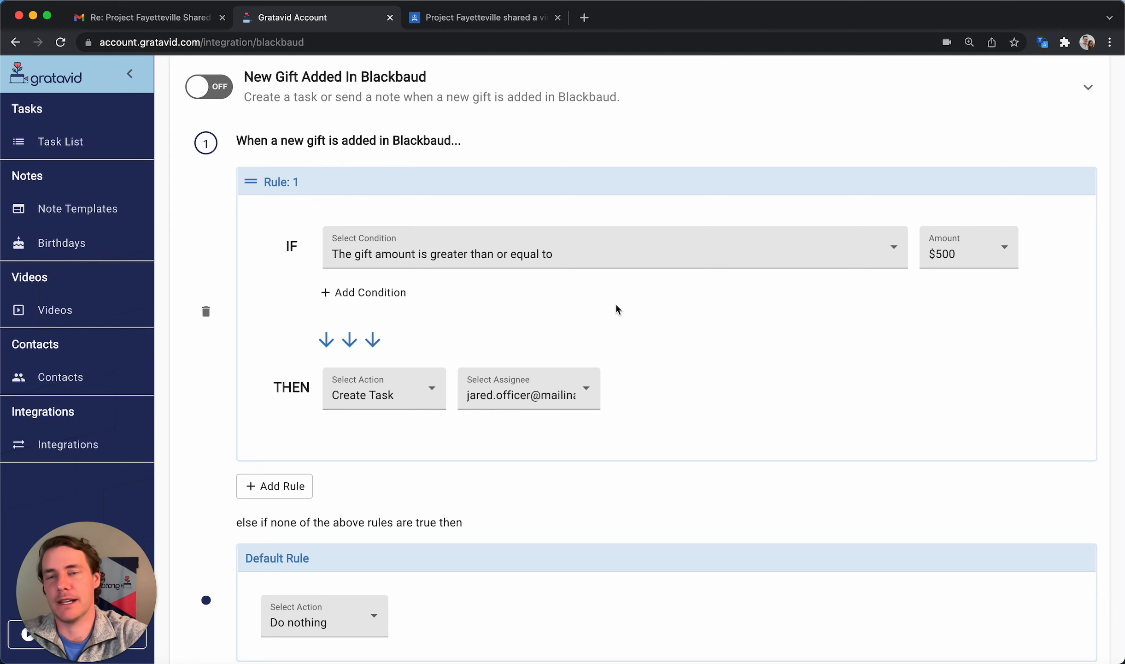
Change the rule's condition to 'Constituents number of gifts reached' with the 5 gifts milestone
{"action": "left_click", "coordinate": [526, 253]}
{"action": "left_click", "coordinate": [526, 267]}
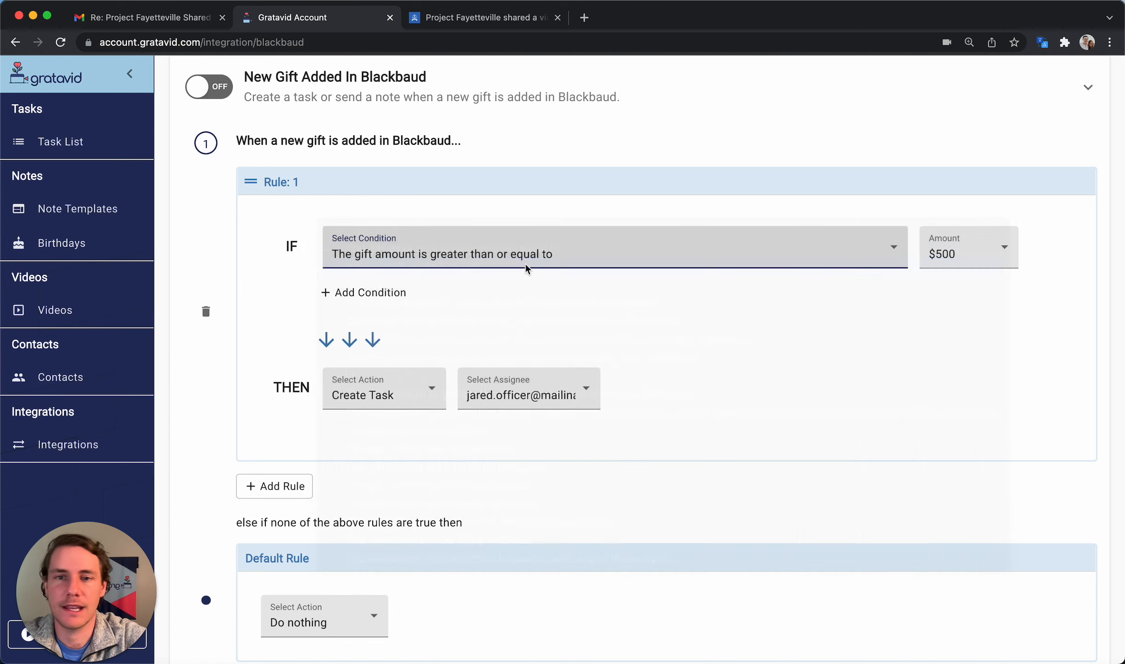
{"action": "left_click", "coordinate": [496, 254]}
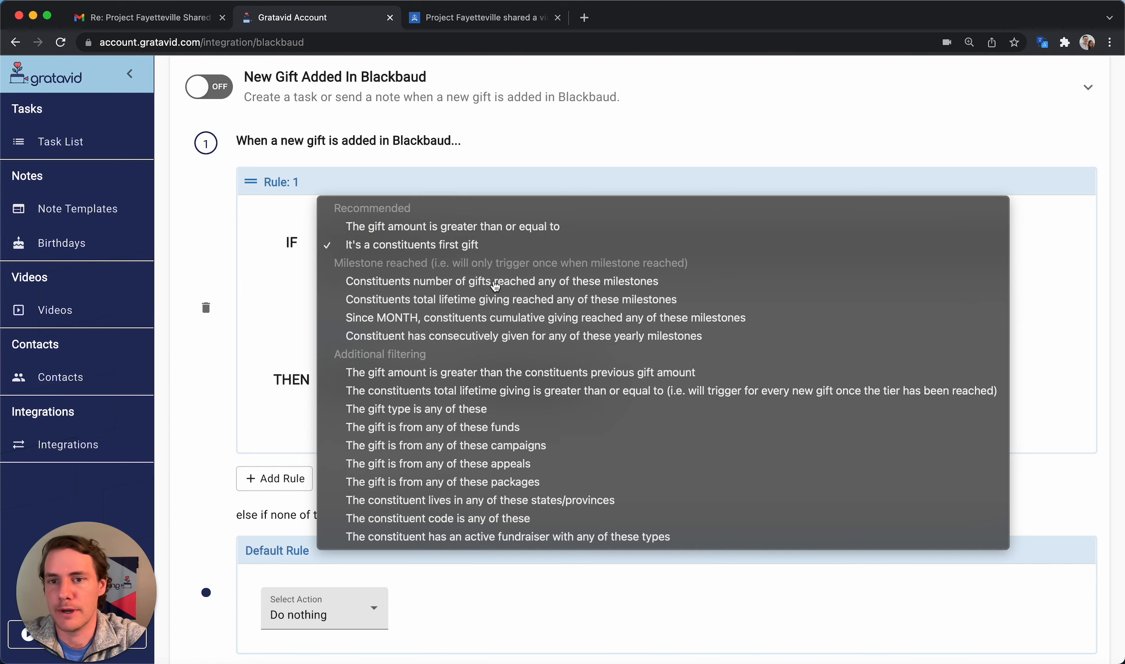
{"action": "left_click", "coordinate": [487, 285]}
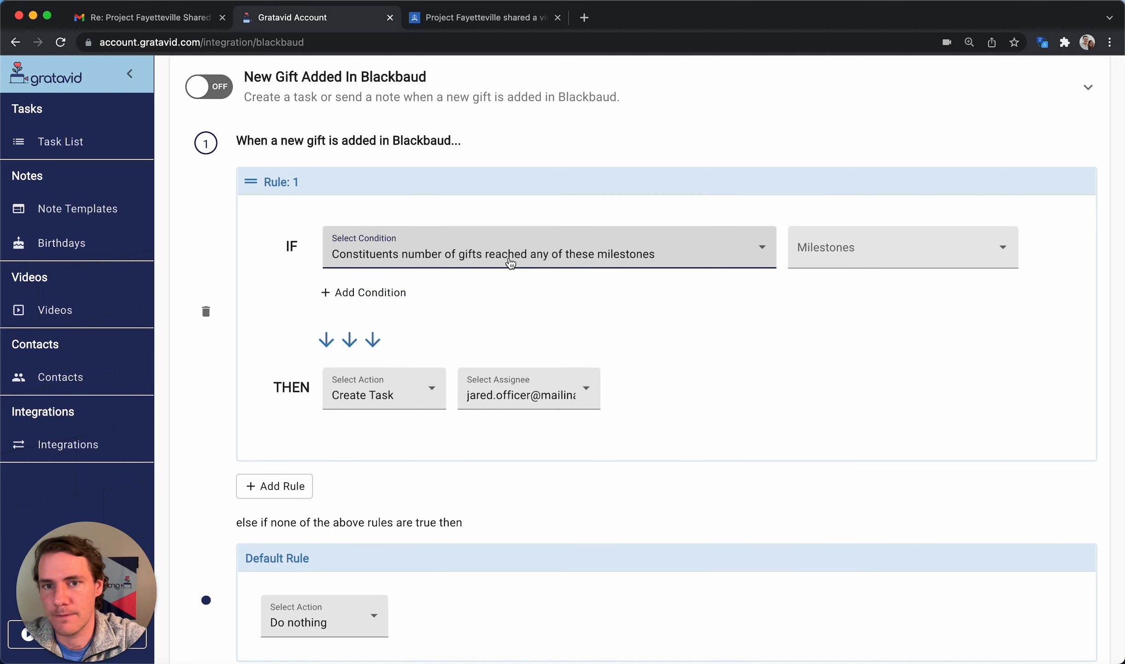
{"action": "left_click", "coordinate": [853, 250]}
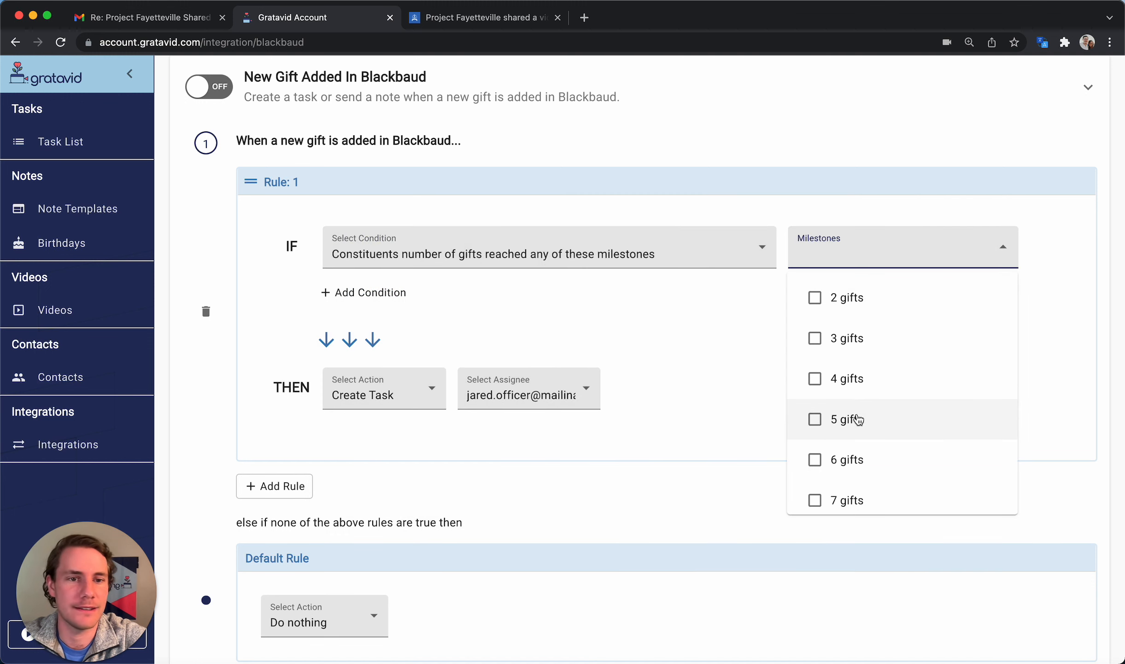
{"action": "left_click", "coordinate": [844, 419]}
{"action": "left_click", "coordinate": [672, 330]}
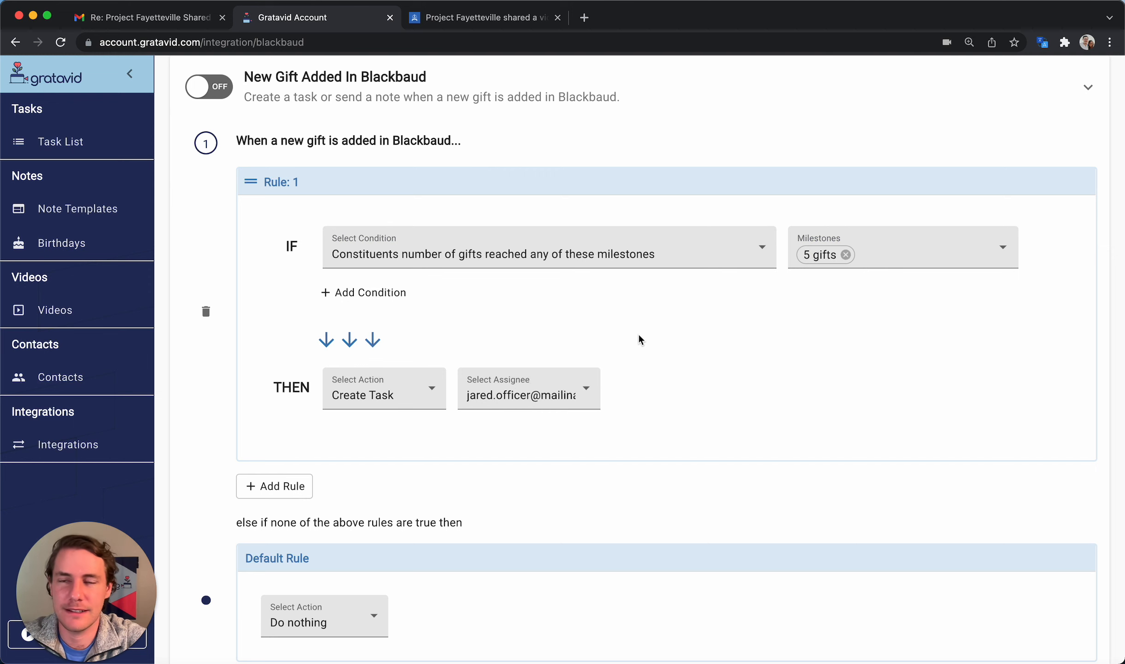
{"action": "scroll", "coordinate": [639, 339], "scroll_direction": "up", "scroll_amount": 3}
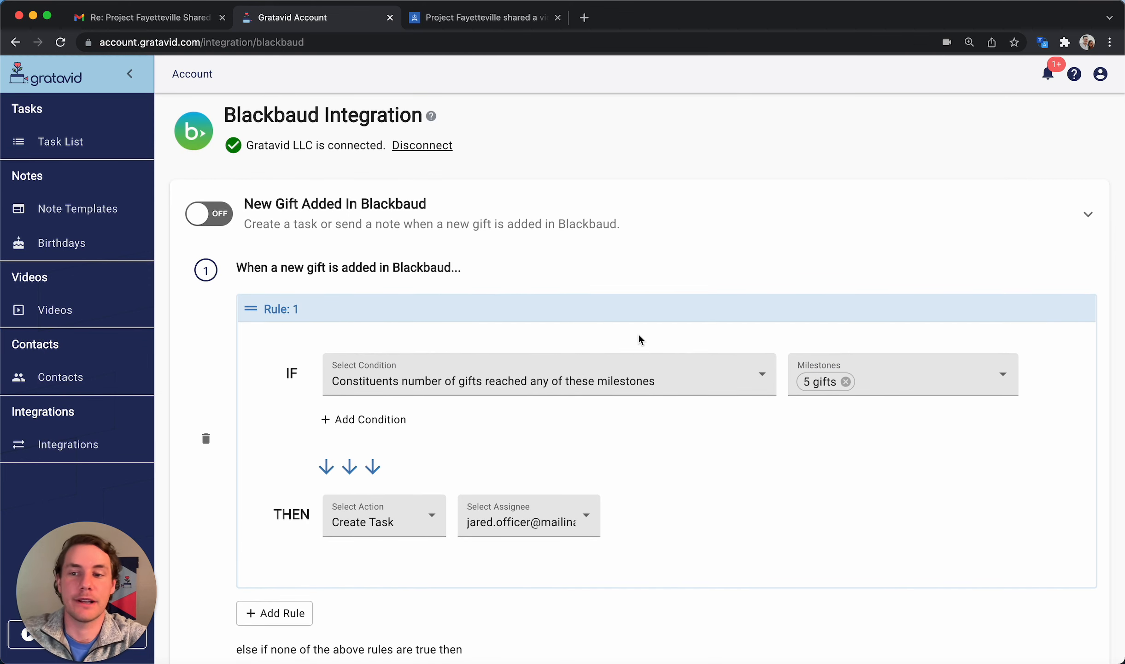
Load gratavid.com in a new browser tab and go to its Integrations page
{"action": "left_click", "coordinate": [584, 18]}
{"action": "type", "text": "gratavid.com"}
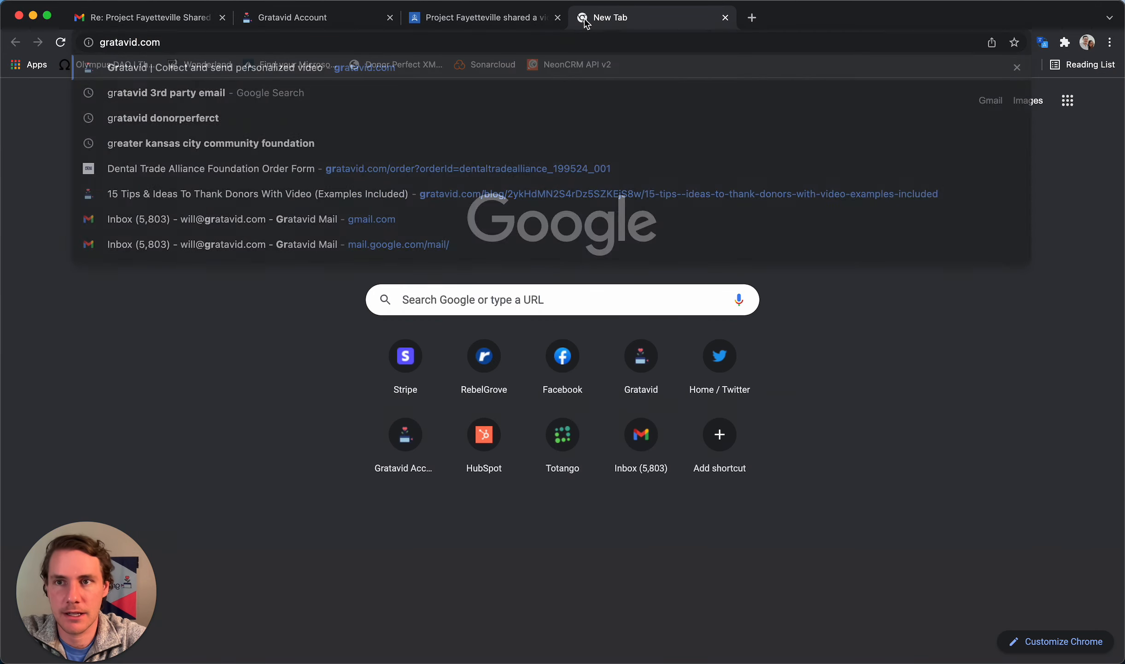
{"action": "key", "text": "Return"}
{"action": "left_click", "coordinate": [534, 90]}
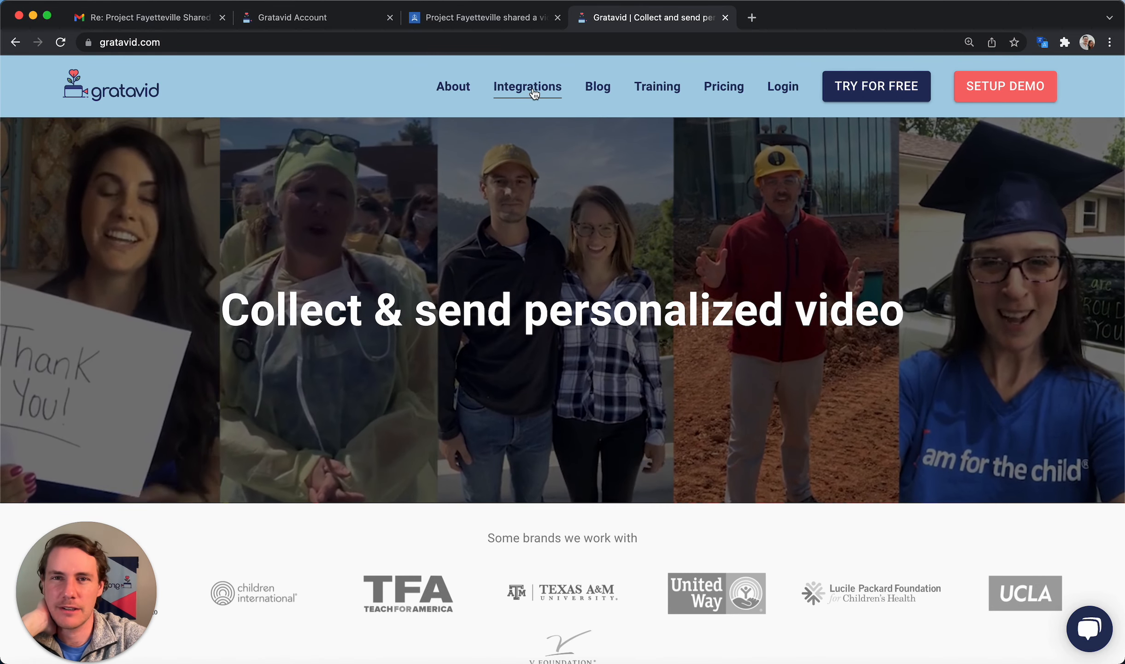
Find the Bloomerang card among the integrations and review its integration page
{"action": "scroll", "coordinate": [575, 329], "scroll_direction": "down", "scroll_amount": 10}
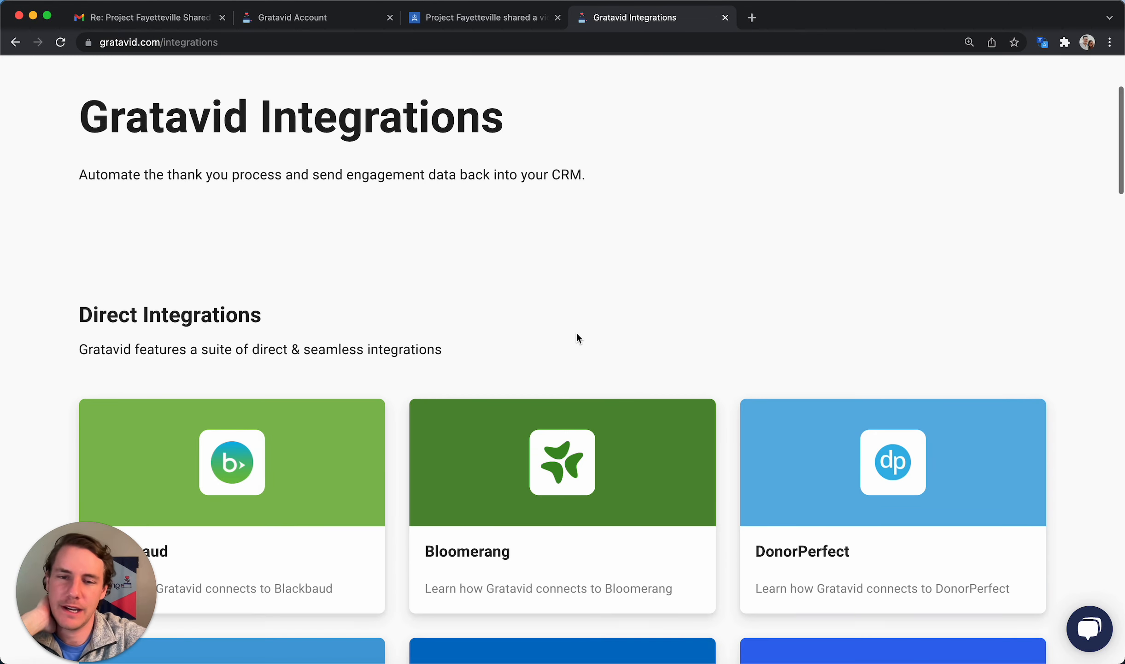
{"action": "scroll", "coordinate": [578, 339], "scroll_direction": "down", "scroll_amount": 1}
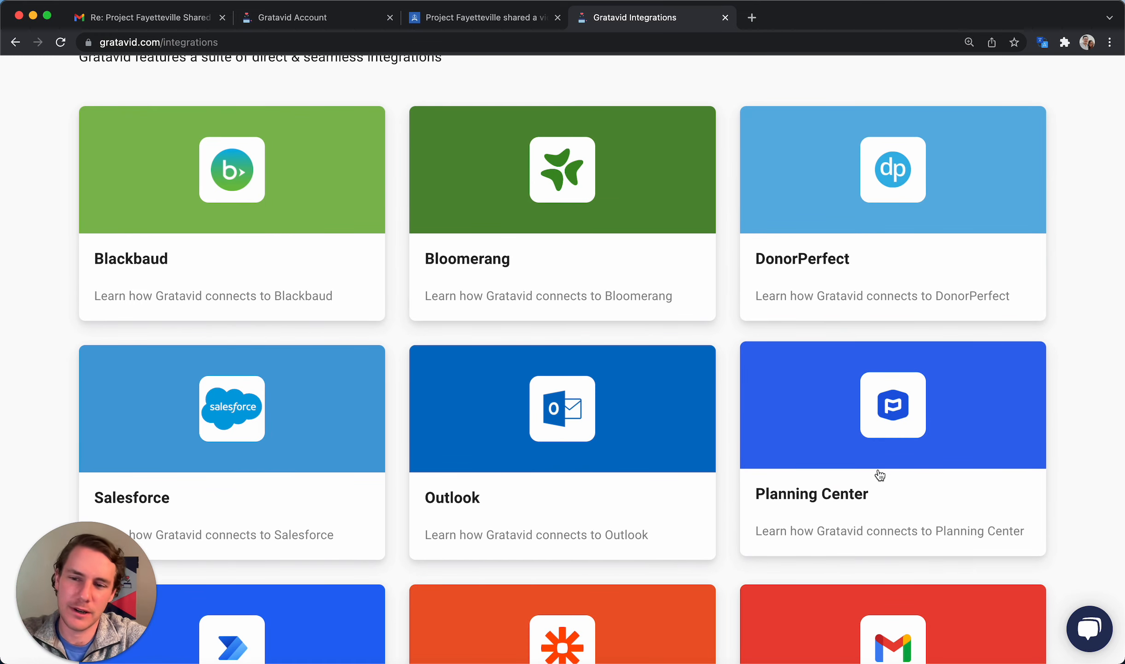
{"action": "scroll", "coordinate": [705, 413], "scroll_direction": "down", "scroll_amount": 3}
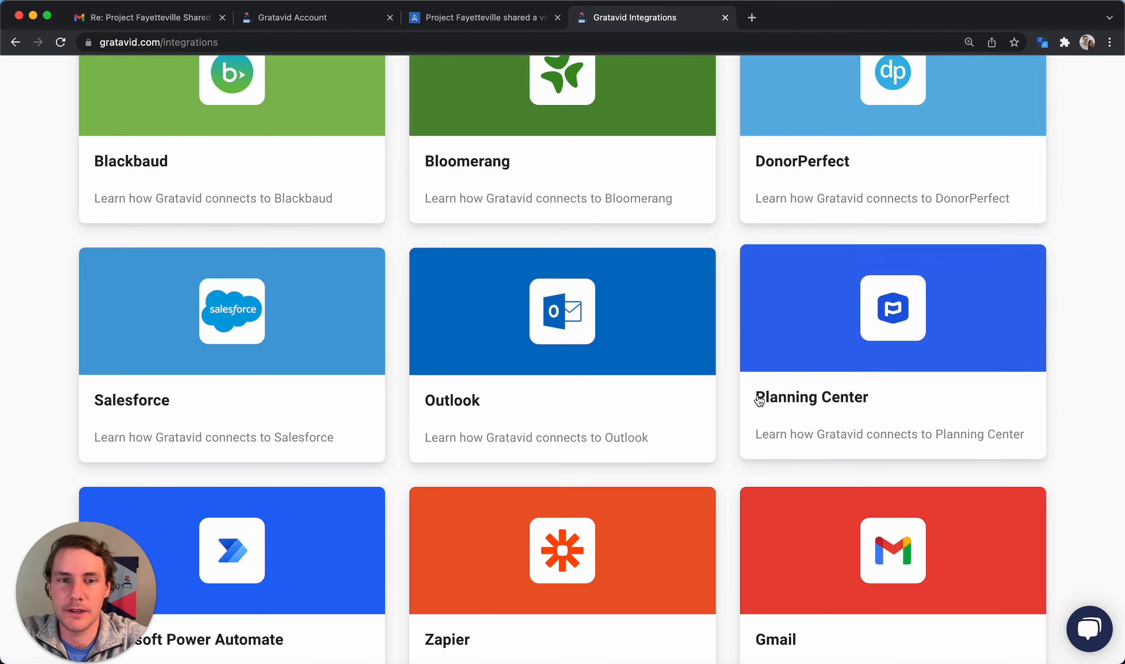
{"action": "scroll", "coordinate": [714, 359], "scroll_direction": "up", "scroll_amount": 3}
{"action": "left_click", "coordinate": [665, 319]}
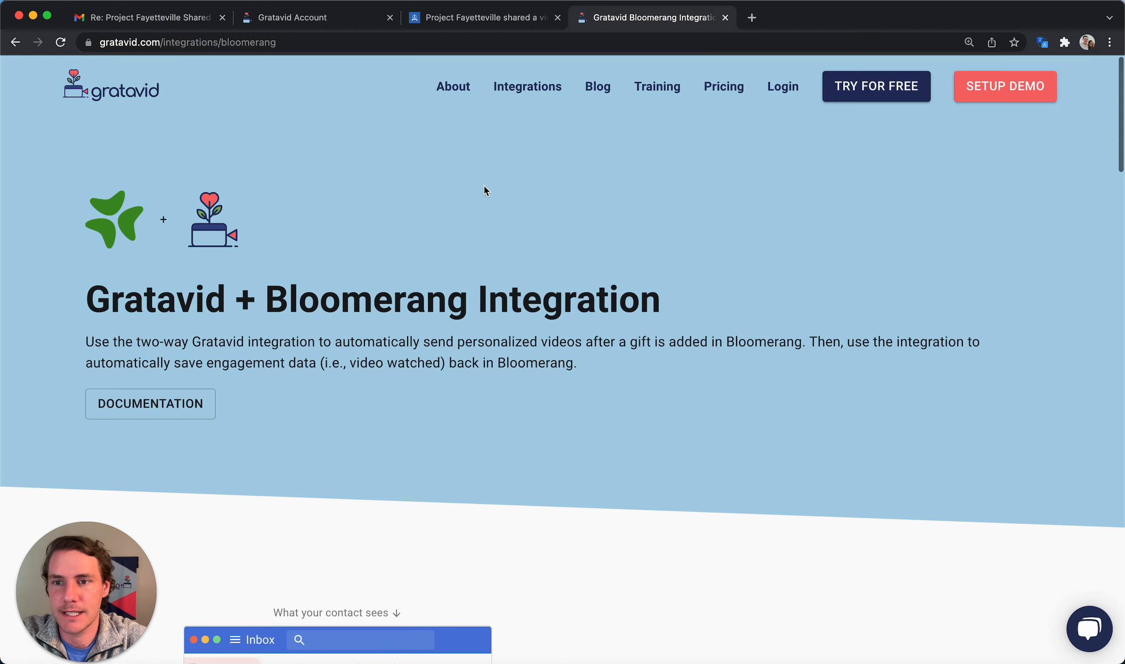
{"action": "scroll", "coordinate": [483, 186], "scroll_direction": "down", "scroll_amount": 1}
{"action": "scroll", "coordinate": [483, 186], "scroll_direction": "down", "scroll_amount": 5}
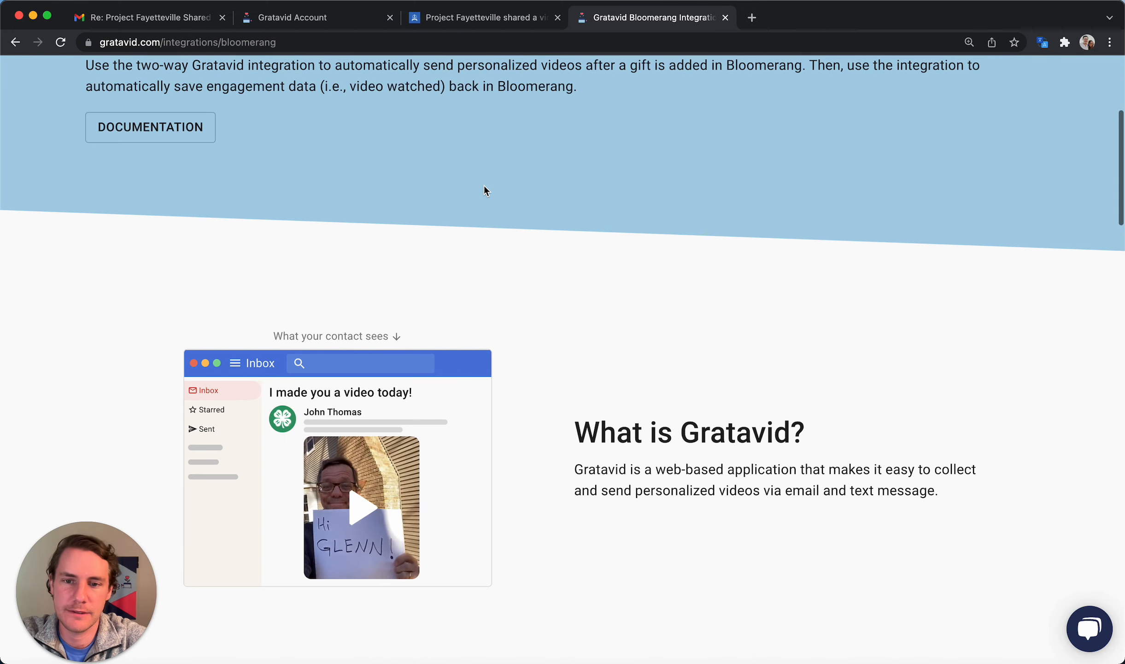
{"action": "scroll", "coordinate": [483, 185], "scroll_direction": "up", "scroll_amount": 6}
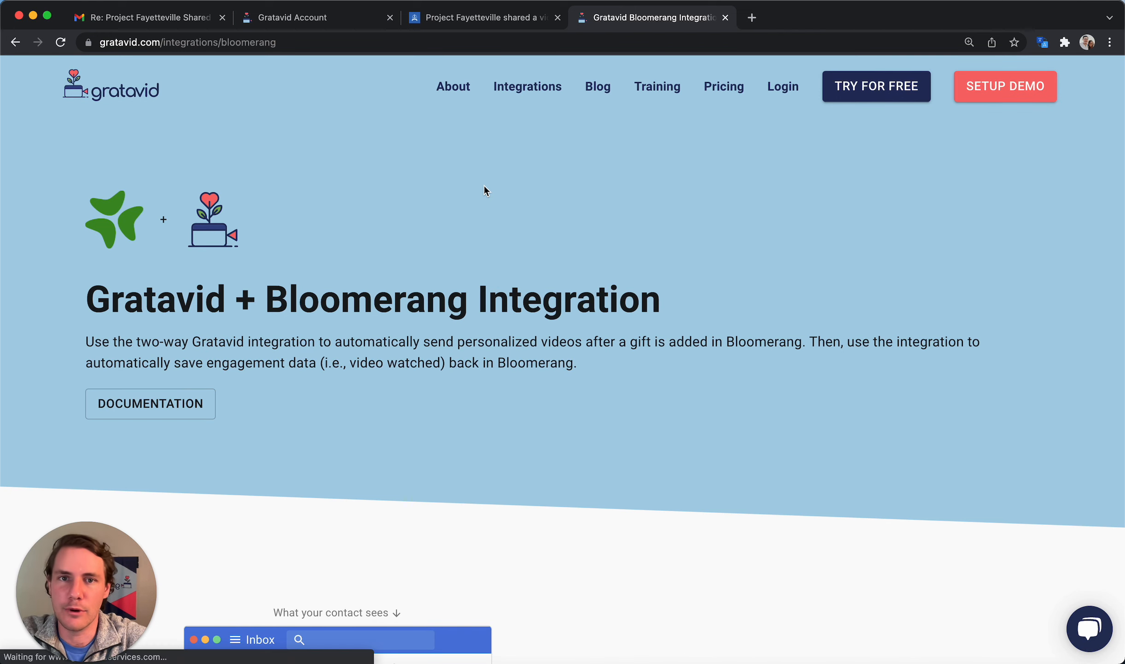